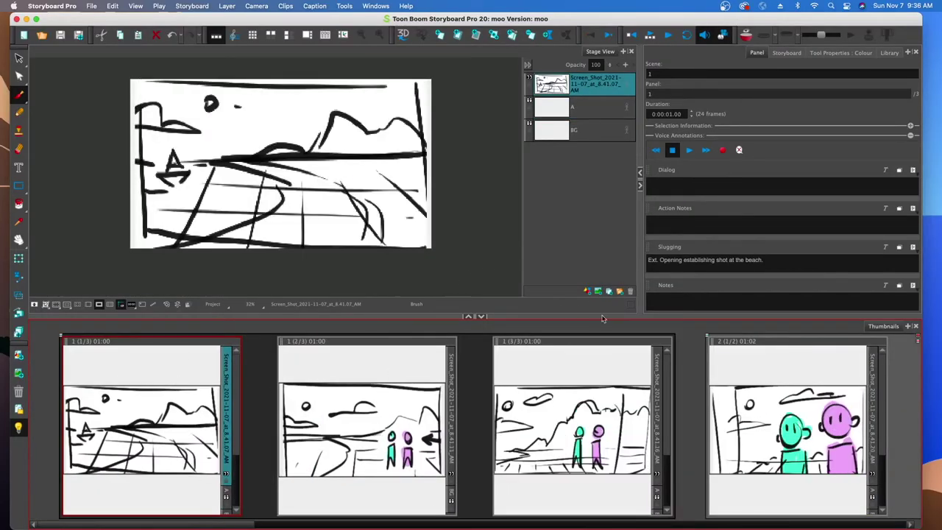
Reduce the height of the thumbnails area slightly and add a Timeline view to that pane.
{"action": "left_click_drag", "start_coordinate": [603, 322], "coordinate": [620, 339]}
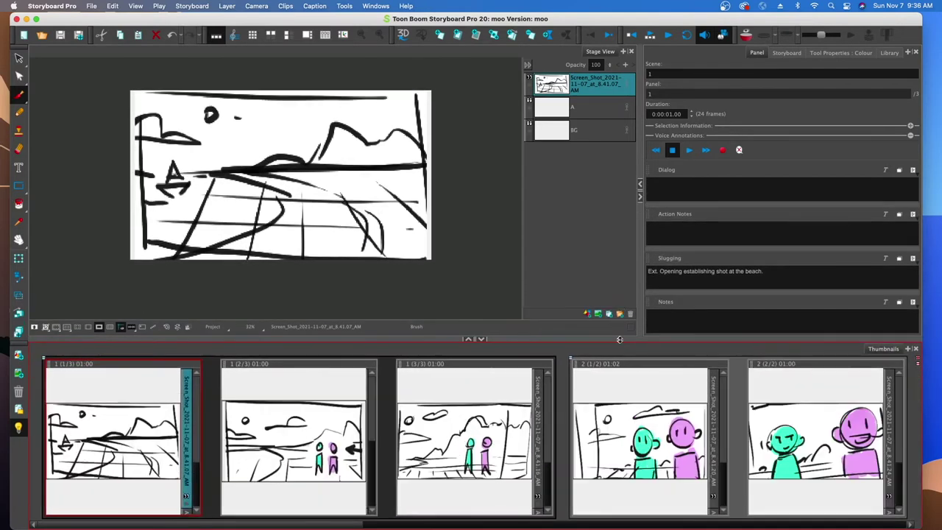
{"action": "left_click", "coordinate": [907, 350]}
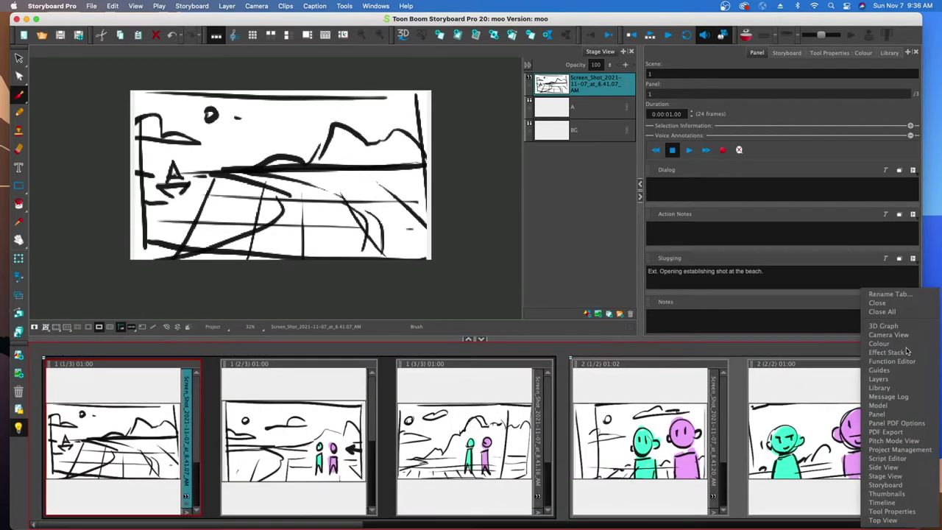
{"action": "left_click", "coordinate": [892, 503]}
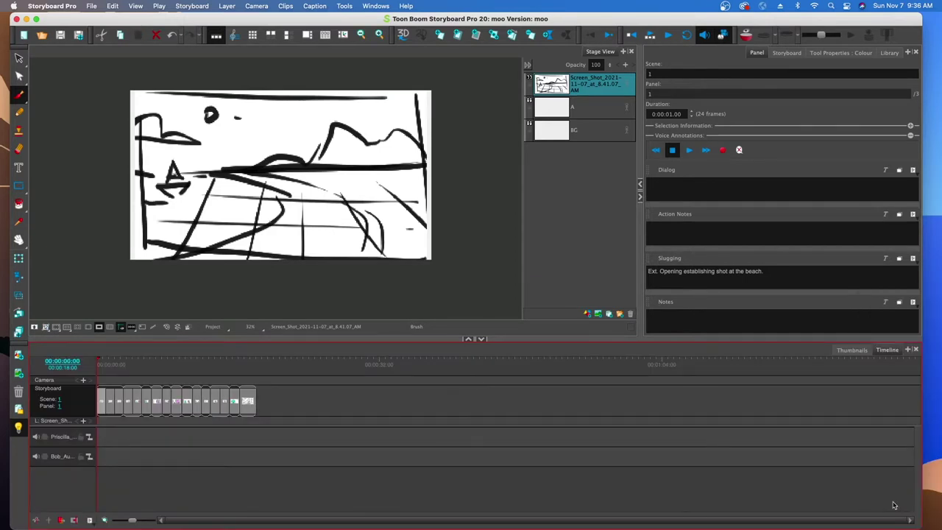
Adjust the durations of the panels in scenes 10 to 12 on the timeline, giving scene 12 a duration of 0:00:02.10.
{"action": "mouse_move", "coordinate": [99, 363]}
{"action": "left_mouse_down"}
{"action": "mouse_move", "coordinate": [258, 367]}
{"action": "mouse_move", "coordinate": [122, 376]}
{"action": "mouse_move", "coordinate": [231, 384]}
{"action": "mouse_move", "coordinate": [81, 387]}
{"action": "mouse_move", "coordinate": [210, 390]}
{"action": "mouse_move", "coordinate": [124, 390]}
{"action": "left_mouse_up"}
{"action": "left_click_drag", "start_coordinate": [253, 401], "coordinate": [271, 401]}
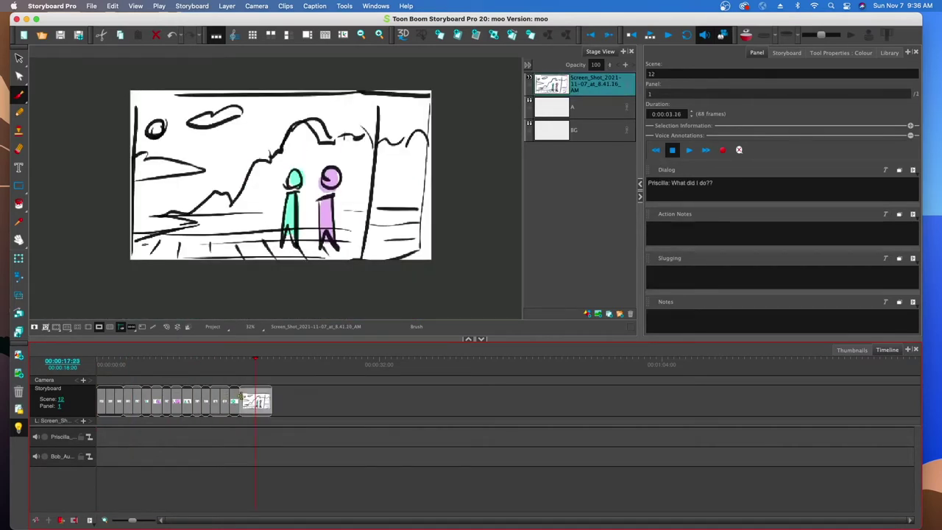
{"action": "left_click", "coordinate": [240, 398]}
{"action": "left_click", "coordinate": [221, 399]}
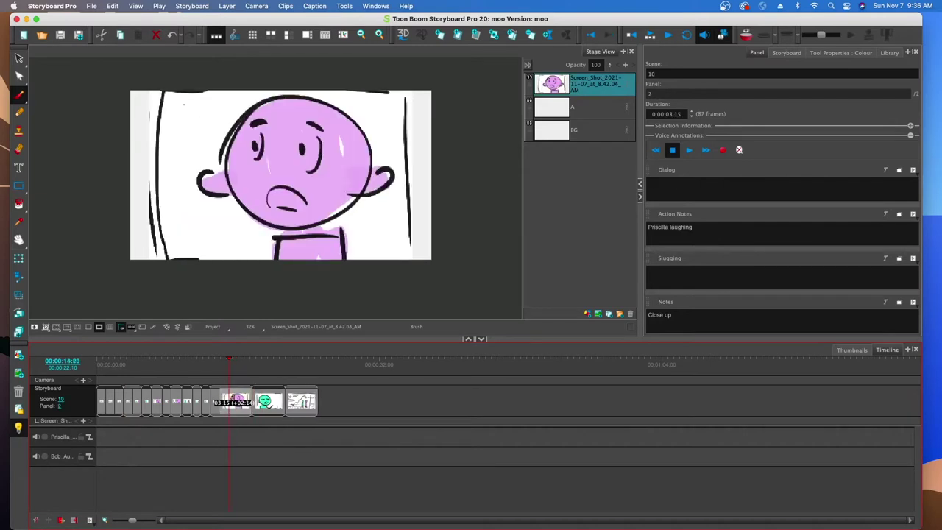
{"action": "left_click_drag", "start_coordinate": [216, 397], "coordinate": [265, 393]}
{"action": "left_click", "coordinate": [294, 398]}
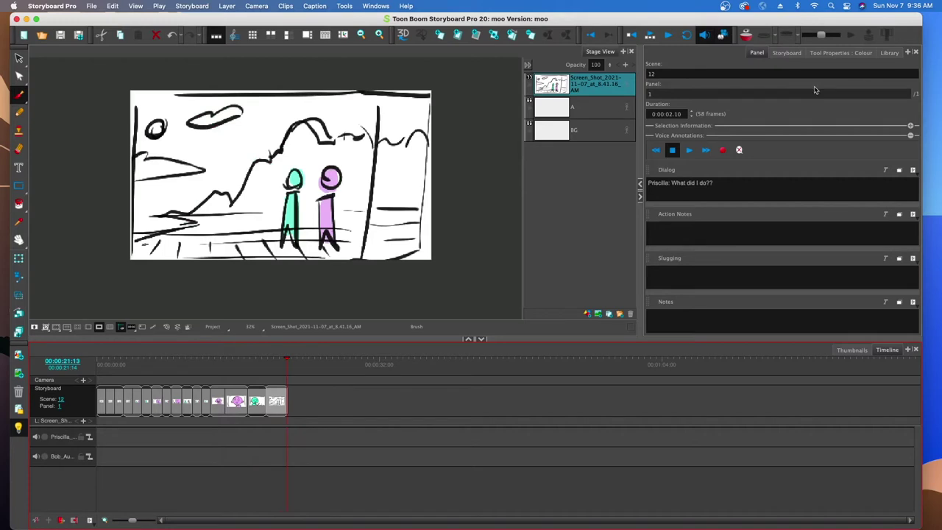
Stretch the scene 11 panel to 0:00:29.19 on the timeline and shorten it again.
{"action": "left_click", "coordinate": [679, 115]}
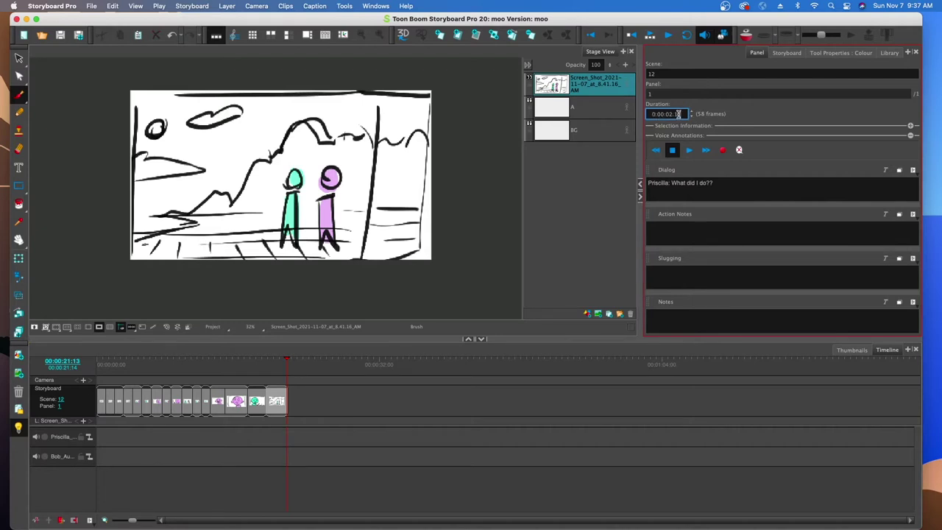
{"action": "left_click", "coordinate": [265, 398]}
{"action": "left_click_drag", "start_coordinate": [261, 393], "coordinate": [509, 380]}
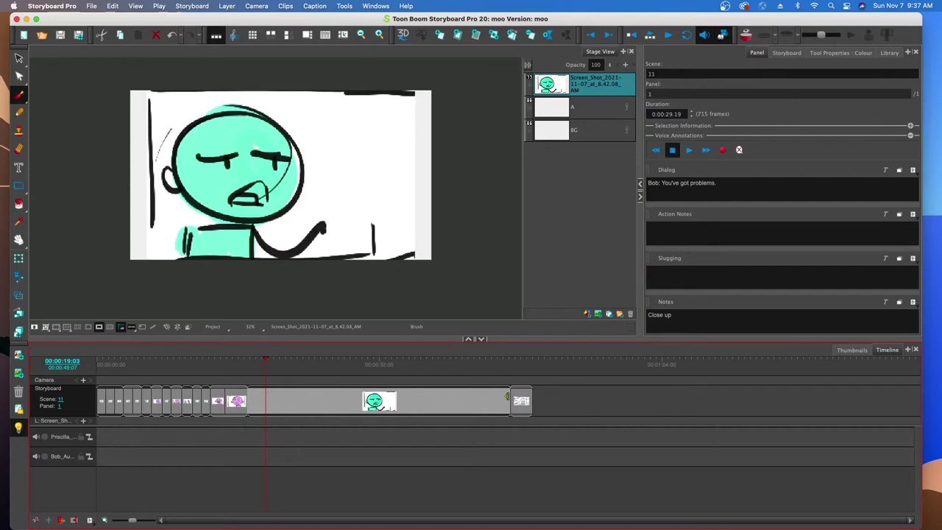
{"action": "left_click_drag", "start_coordinate": [506, 398], "coordinate": [251, 401]}
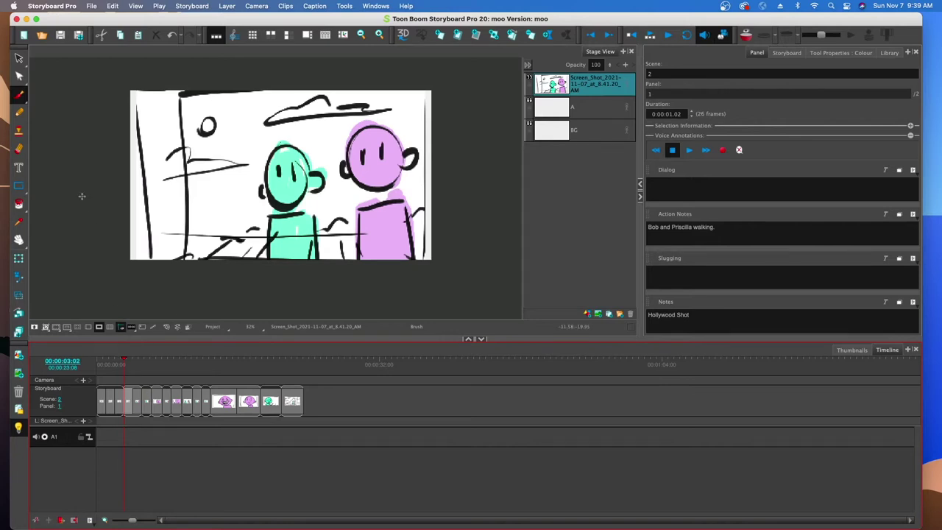
Record a new sound clip targeting the current audio track at the current frame, filling the next available frames.
{"action": "left_click", "coordinate": [91, 6]}
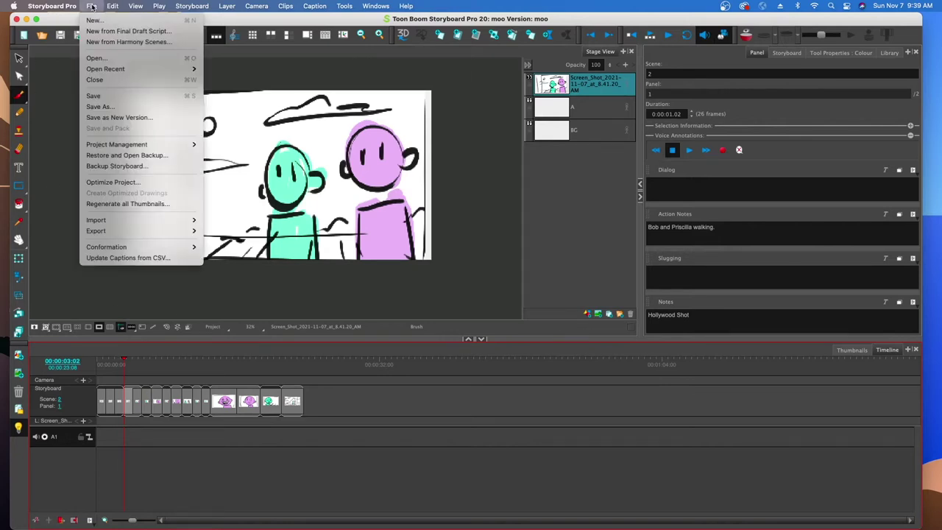
{"action": "mouse_move", "coordinate": [122, 223]}
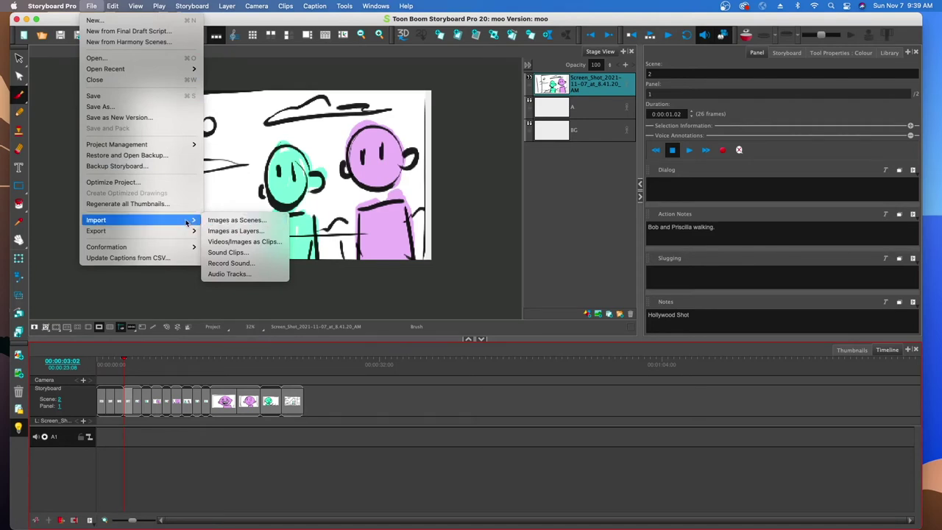
{"action": "left_click", "coordinate": [233, 264]}
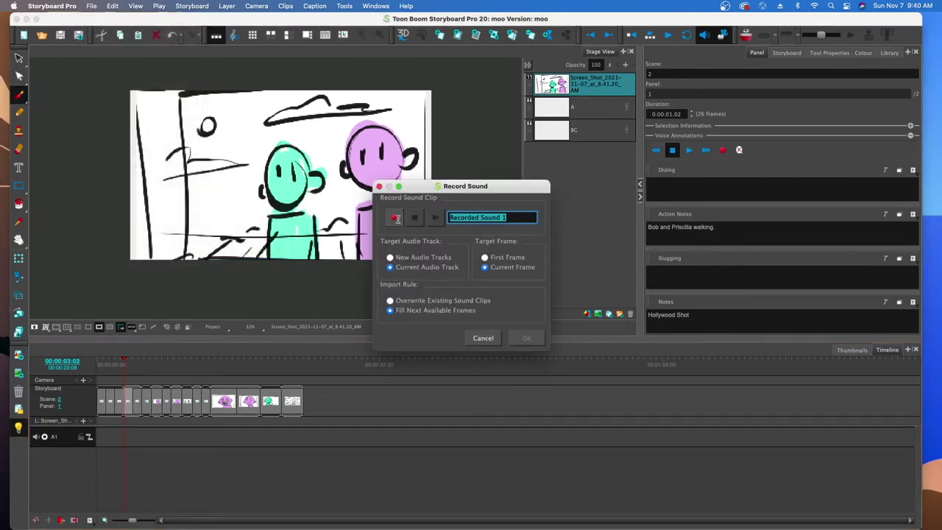
{"action": "left_click", "coordinate": [395, 219]}
{"action": "left_click", "coordinate": [413, 215]}
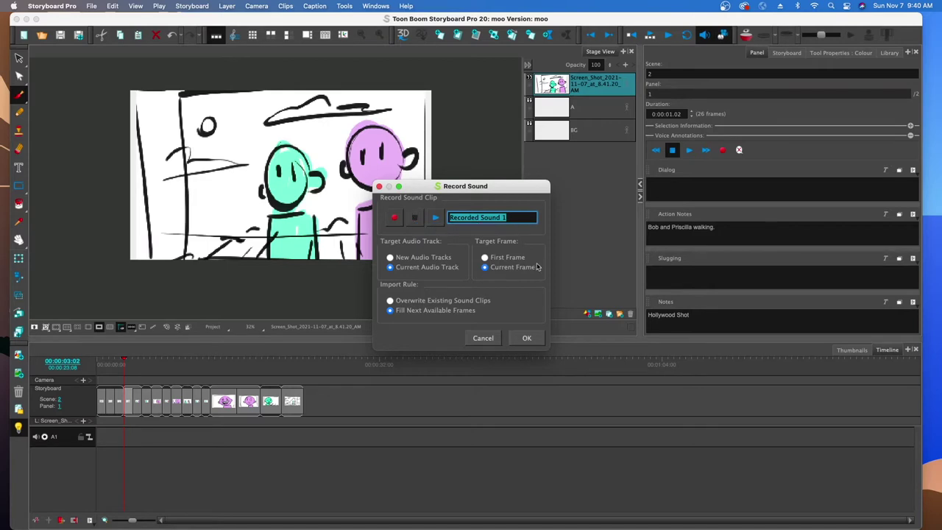
Play back the recorded sound and accept it into the audio track.
{"action": "left_click", "coordinate": [436, 218]}
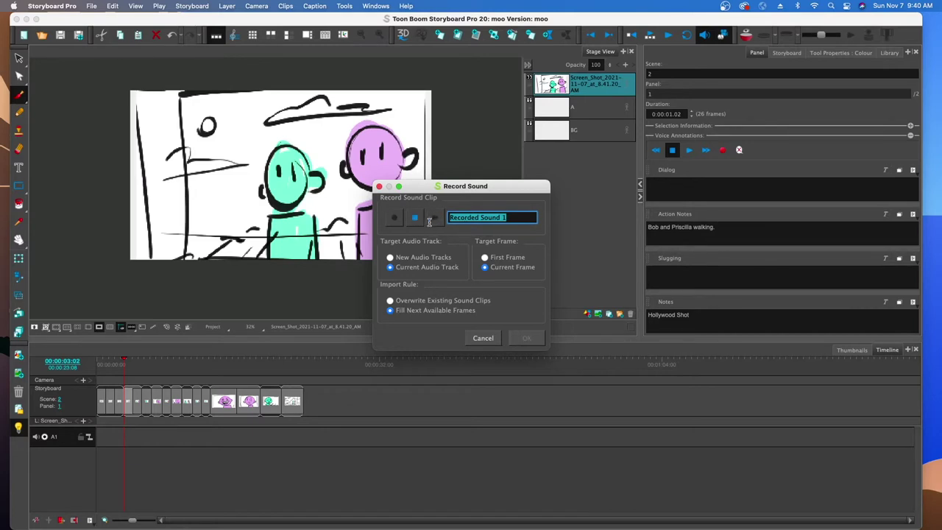
{"action": "left_click", "coordinate": [416, 218]}
{"action": "left_click", "coordinate": [530, 342]}
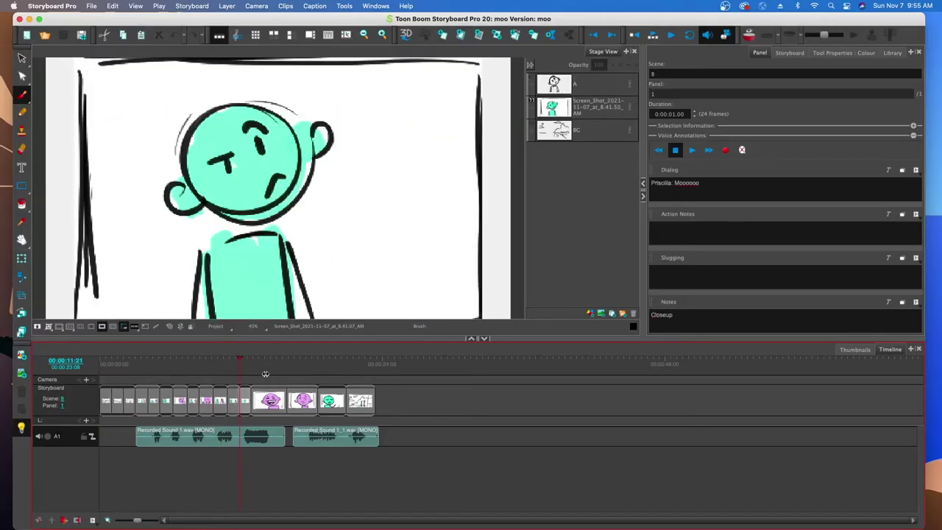
Switch the audio track's waveform display off and on again, and turn off its volume display.
{"action": "left_click", "coordinate": [273, 373]}
{"action": "left_click_drag", "start_coordinate": [273, 373], "coordinate": [175, 452]}
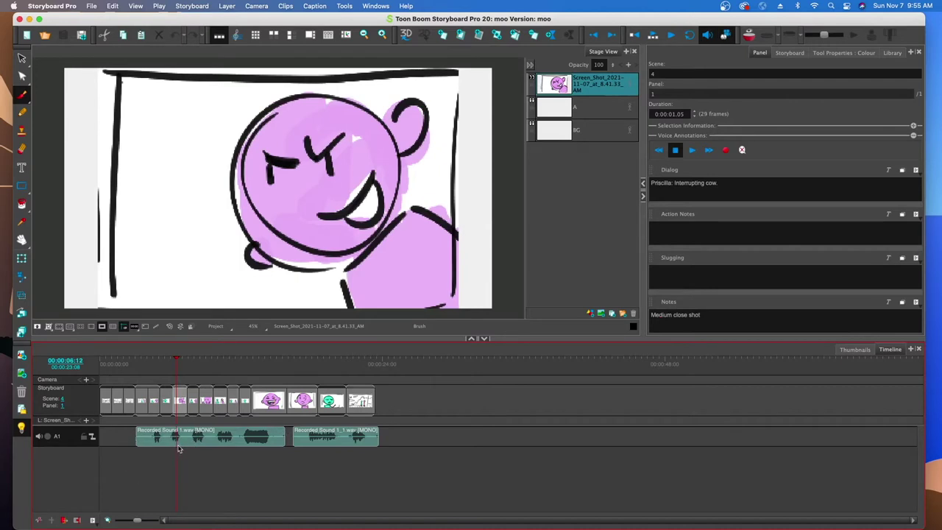
{"action": "left_click_drag", "start_coordinate": [377, 521], "coordinate": [290, 519]}
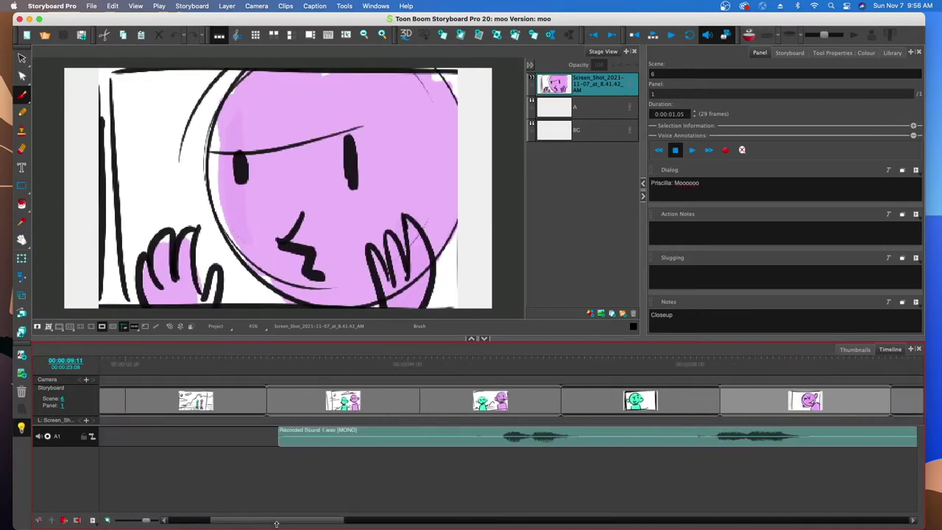
{"action": "right_click", "coordinate": [284, 441]}
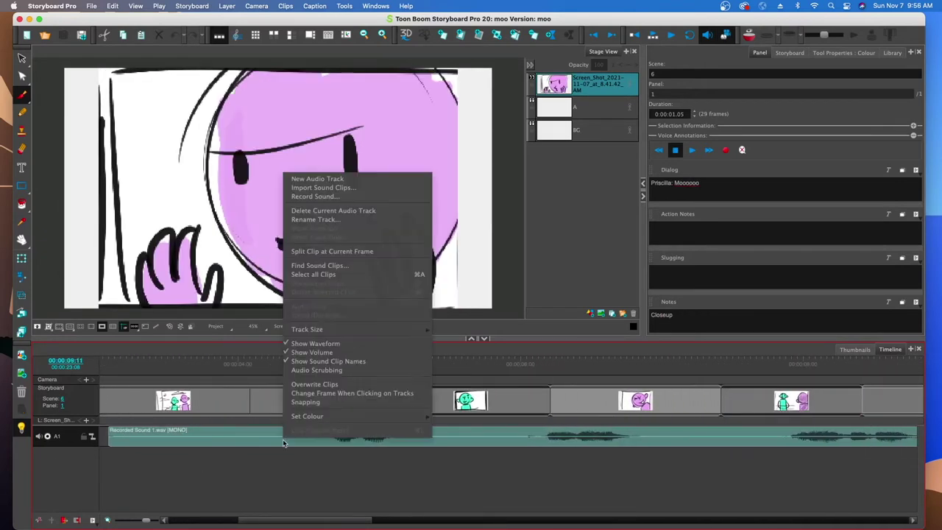
{"action": "left_click", "coordinate": [287, 342]}
{"action": "right_click", "coordinate": [285, 445]}
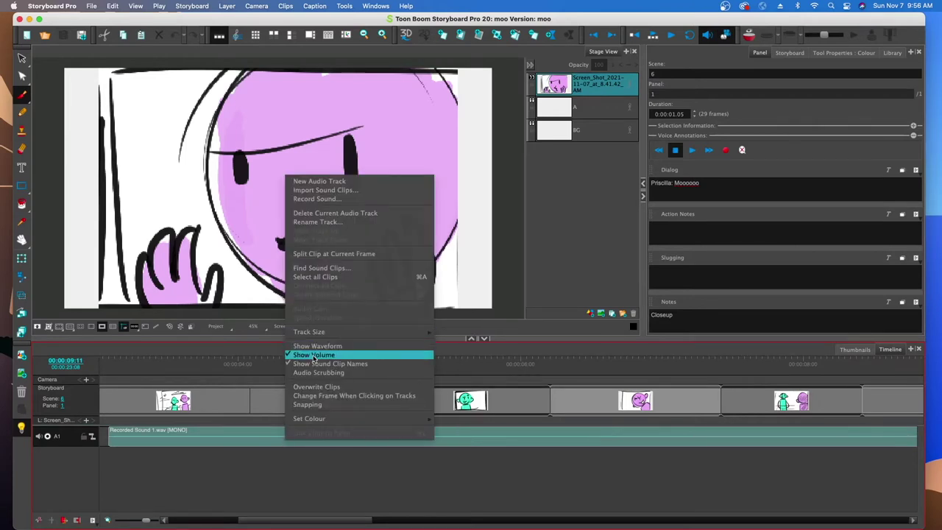
{"action": "left_click", "coordinate": [292, 355]}
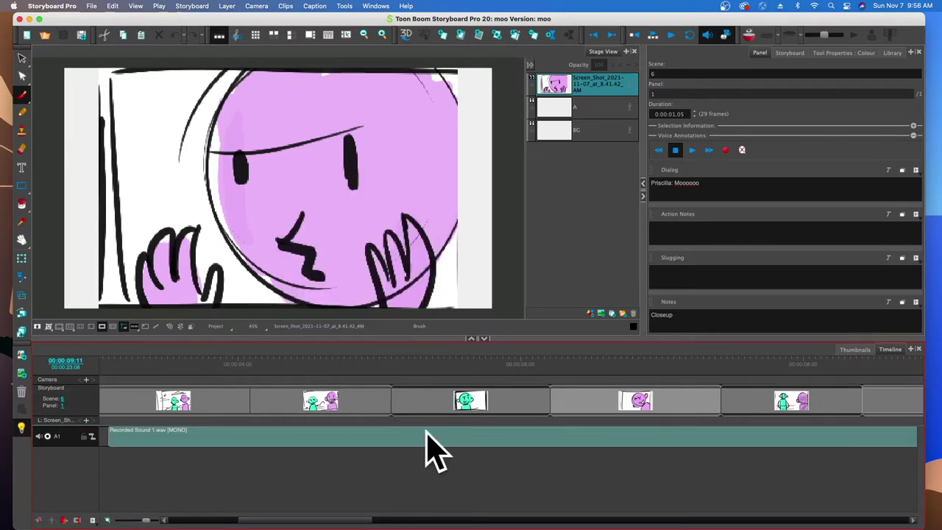
{"action": "right_click", "coordinate": [288, 440]}
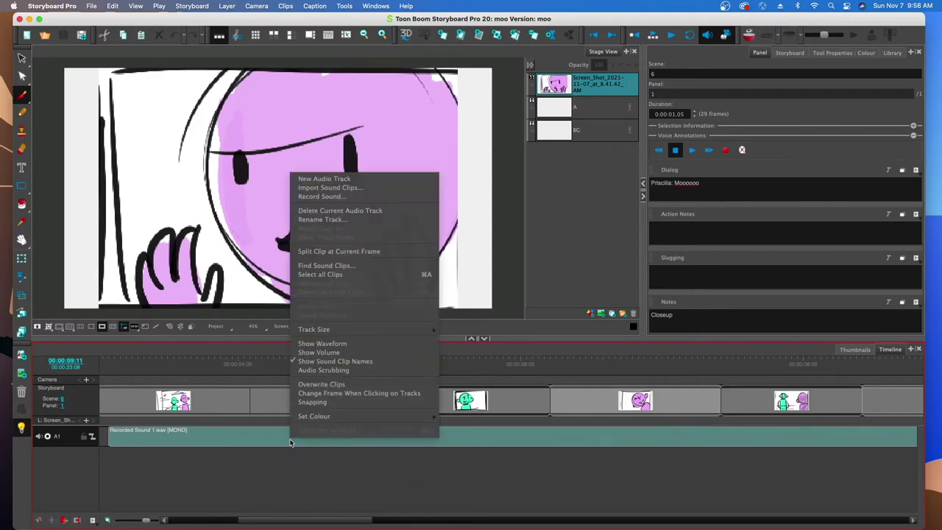
{"action": "left_click", "coordinate": [322, 342]}
Trim the silent start of the first recorded clip and cut out the quiet section that ends at 00:00:06:03.
{"action": "left_click_drag", "start_coordinate": [109, 440], "coordinate": [328, 440]}
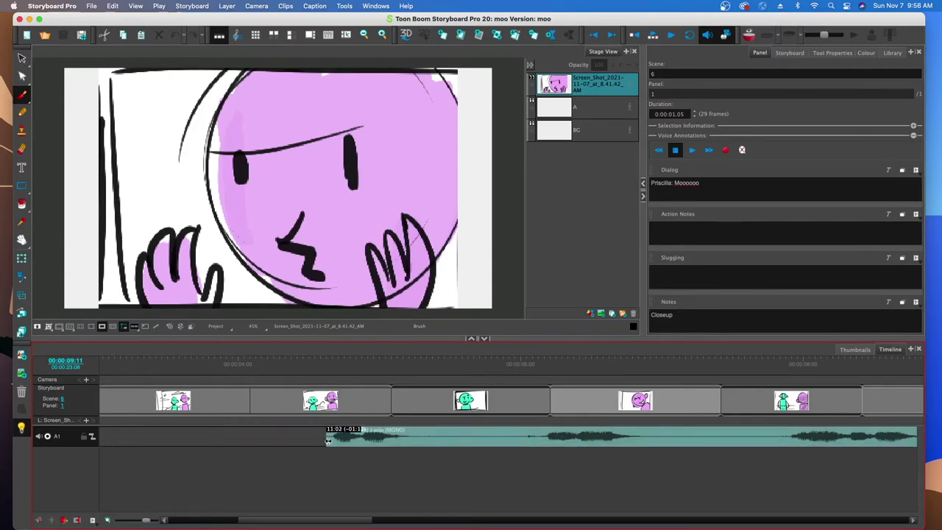
{"action": "left_click", "coordinate": [544, 362]}
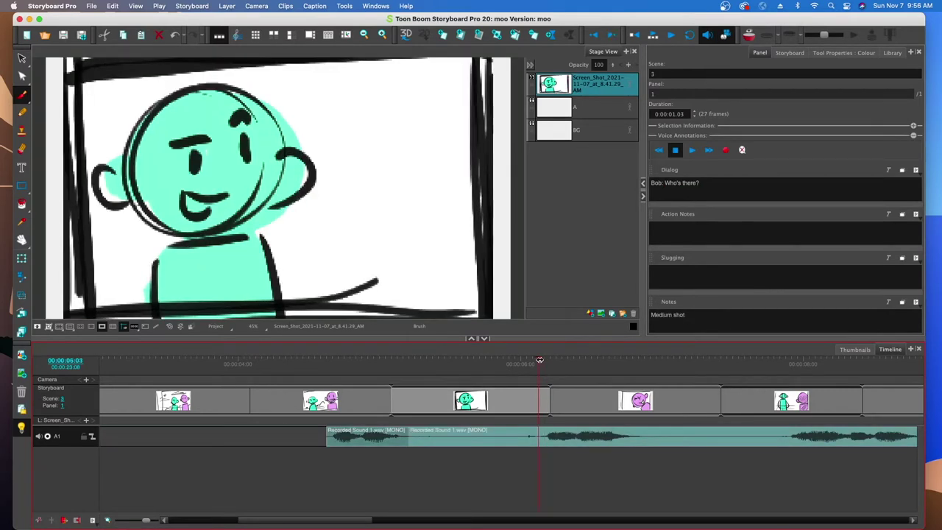
{"action": "right_click", "coordinate": [540, 437]}
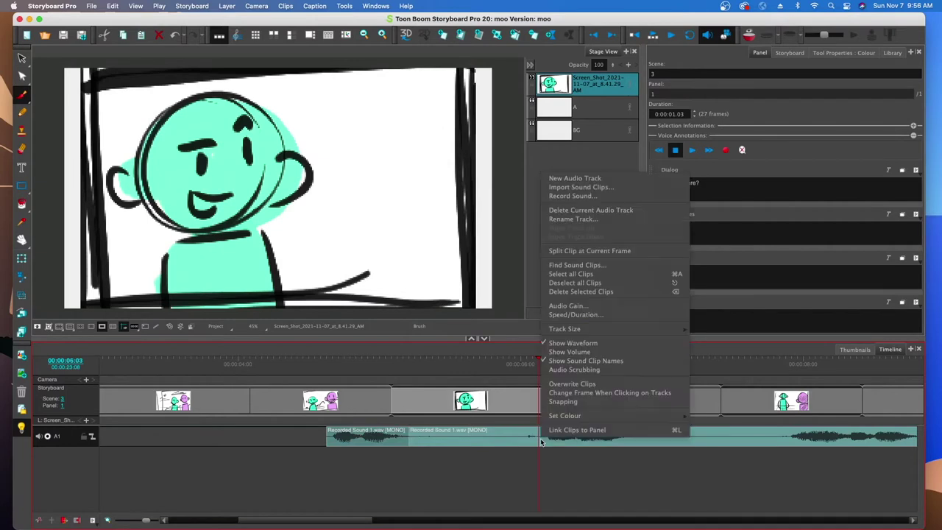
{"action": "left_click", "coordinate": [567, 251]}
{"action": "left_click", "coordinate": [486, 444]}
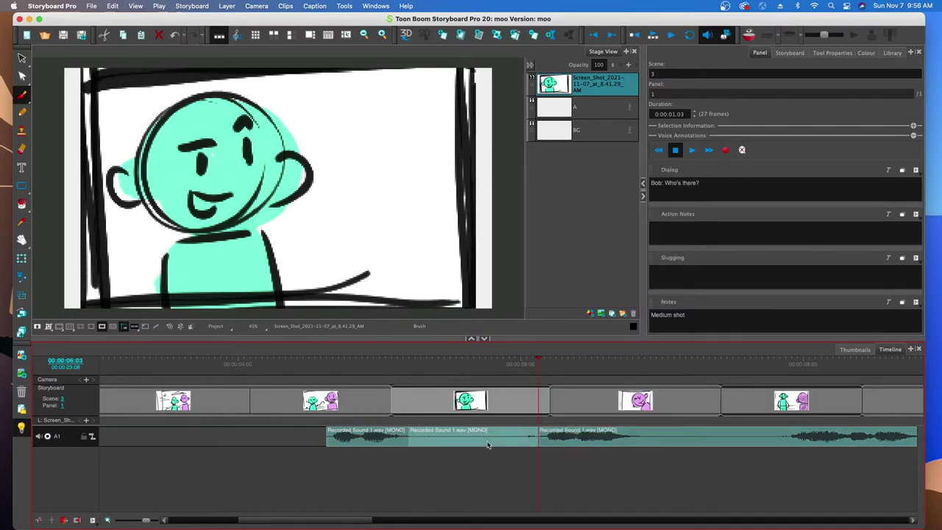
{"action": "key", "text": "Delete"}
Move the remaining recording close behind the first clip and split it after its first phrase at 00:00:05:23.
{"action": "left_click_drag", "start_coordinate": [670, 435], "coordinate": [544, 439]}
{"action": "left_click", "coordinate": [514, 360]}
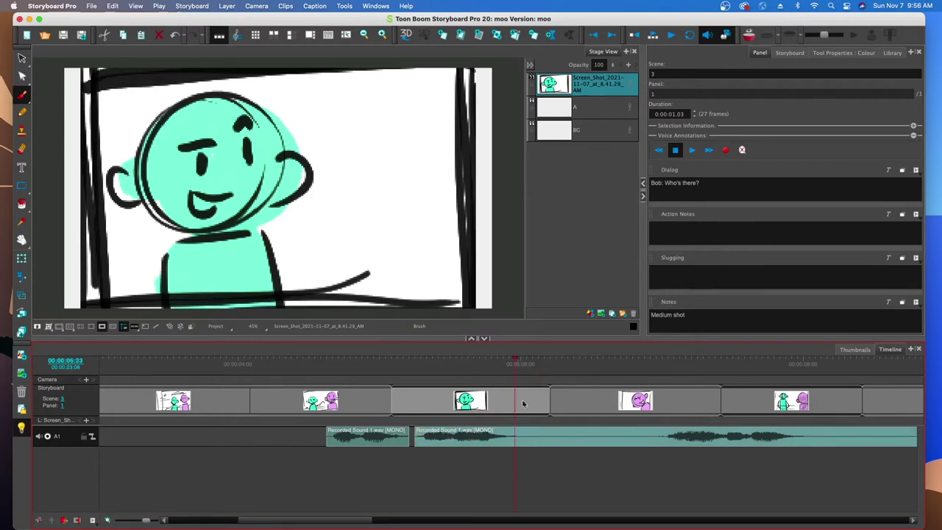
{"action": "right_click", "coordinate": [515, 446]}
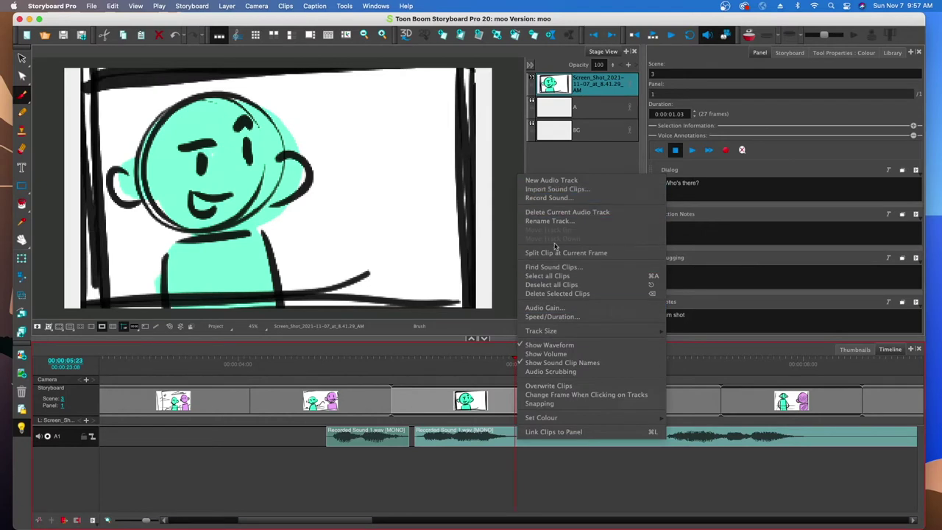
{"action": "left_click", "coordinate": [555, 254]}
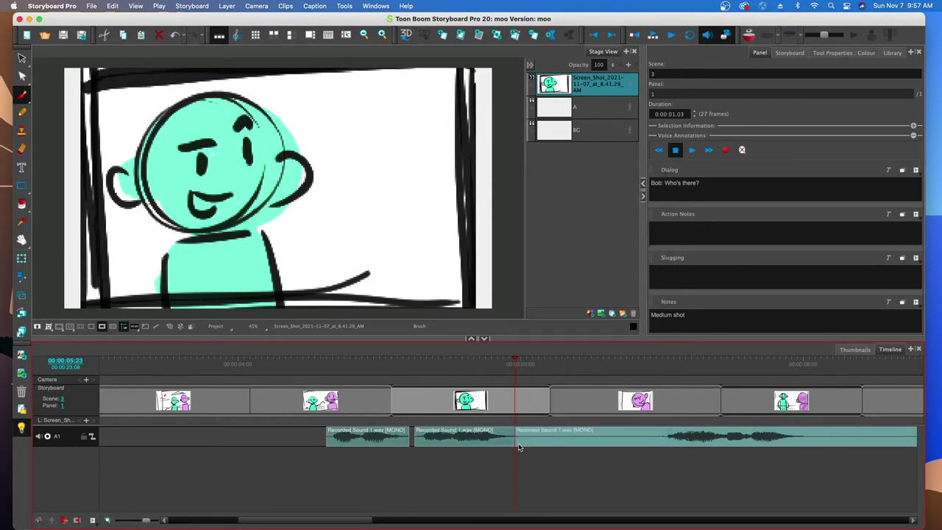
Trim the silence from the start of the last split clip and move it to about 06:01, just after the second clip.
{"action": "left_click_drag", "start_coordinate": [515, 443], "coordinate": [667, 439]}
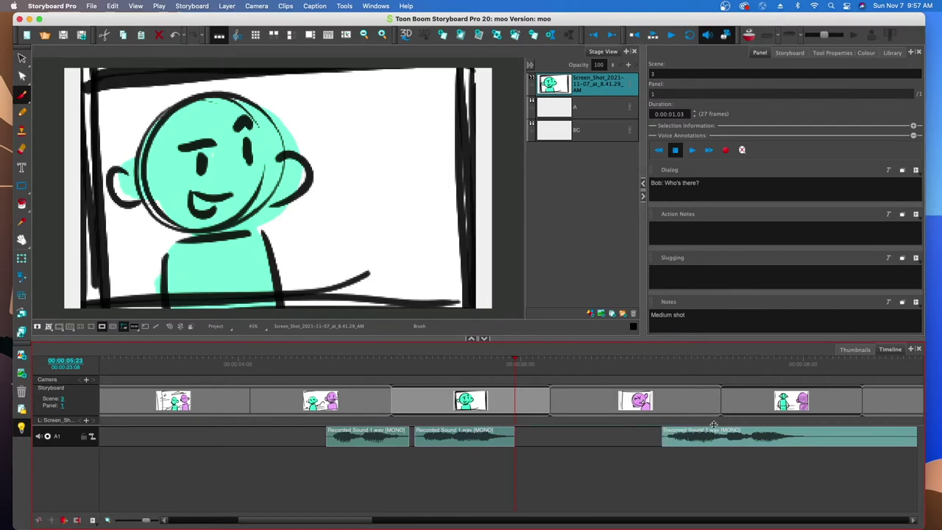
{"action": "left_click_drag", "start_coordinate": [744, 433], "coordinate": [607, 437]}
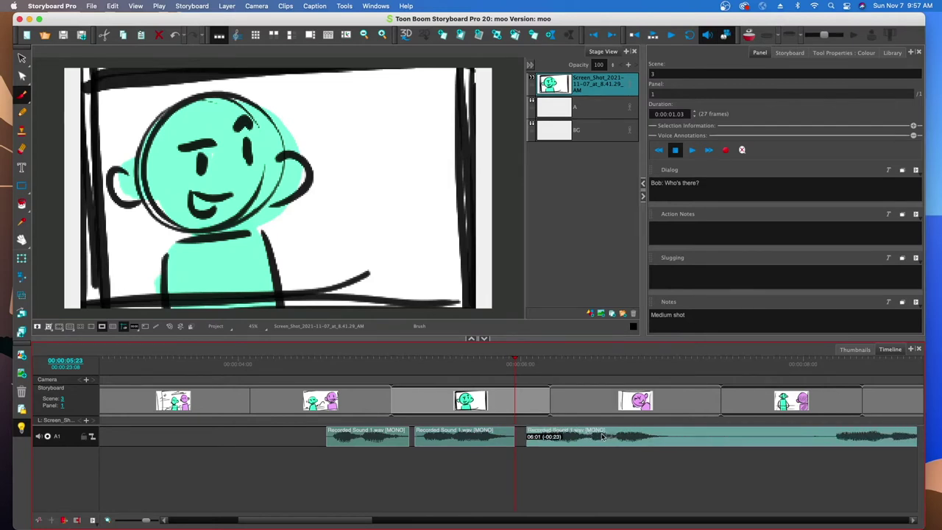
{"action": "left_click_drag", "start_coordinate": [603, 437], "coordinate": [603, 436]}
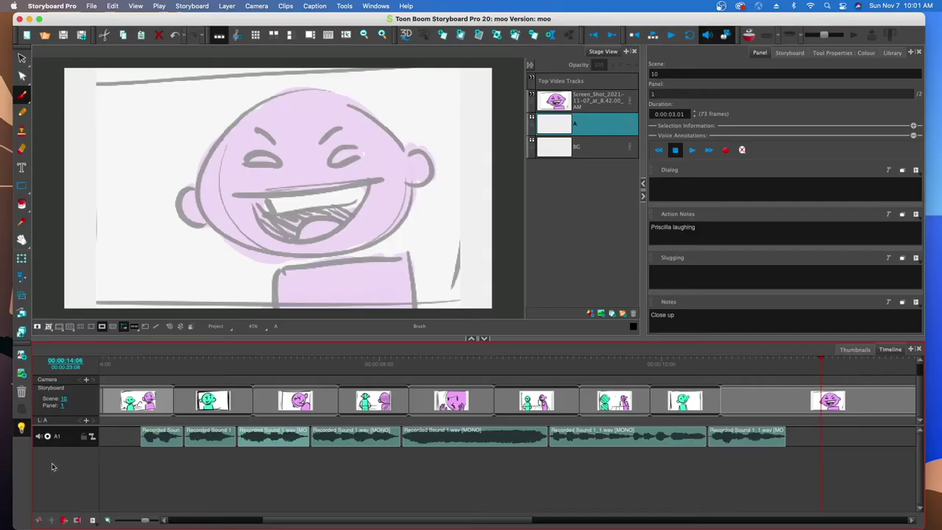
Add a new audio track below A1 and rename it Priscilla_Audio.
{"action": "right_click", "coordinate": [57, 465]}
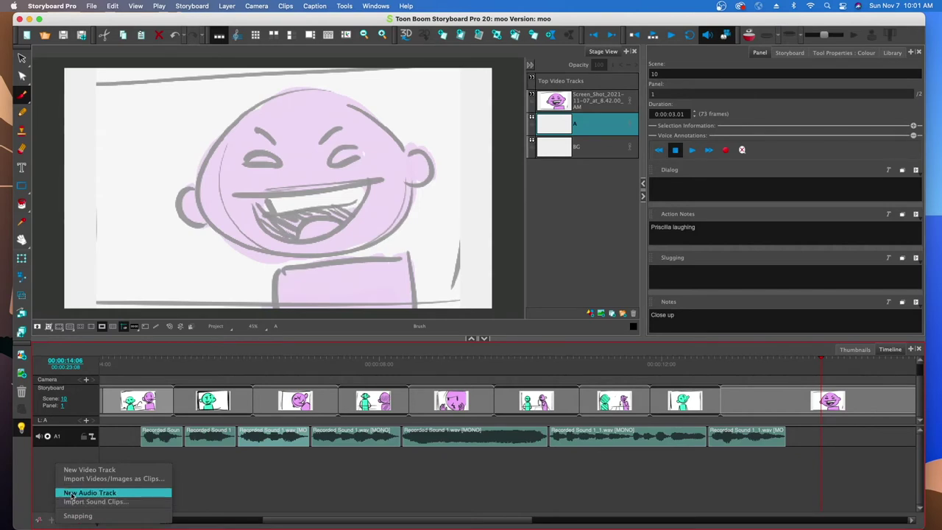
{"action": "left_click", "coordinate": [67, 492]}
{"action": "left_click", "coordinate": [54, 460]}
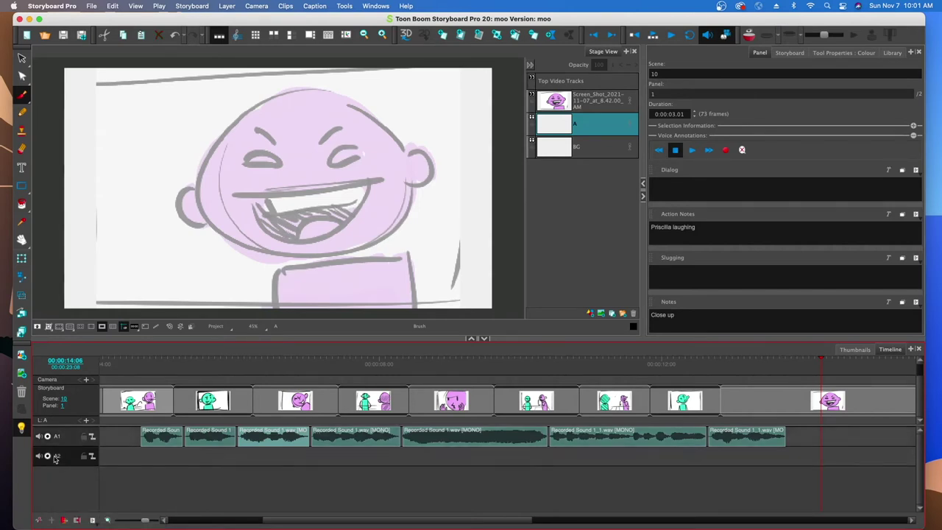
{"action": "right_click", "coordinate": [57, 458]}
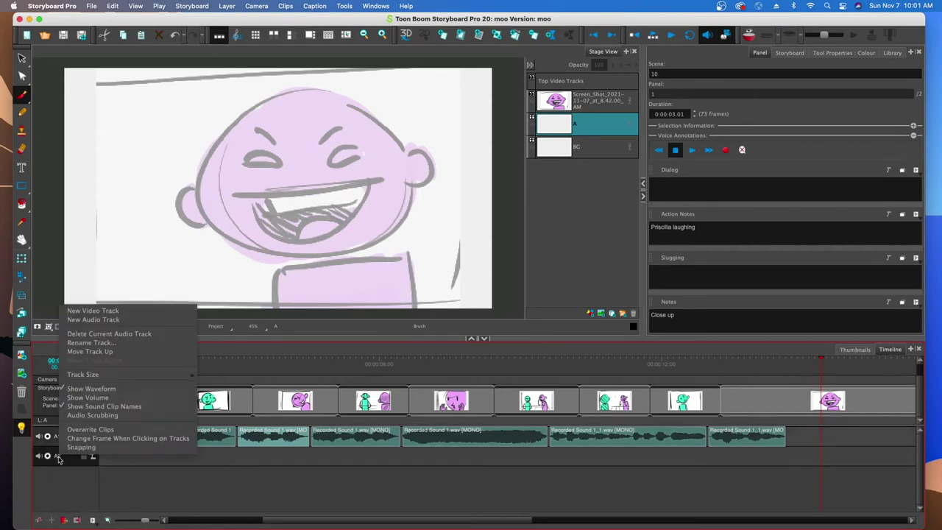
{"action": "left_click", "coordinate": [89, 344]}
{"action": "type", "text": "Priscilla Audio"}
{"action": "key", "text": "Return"}
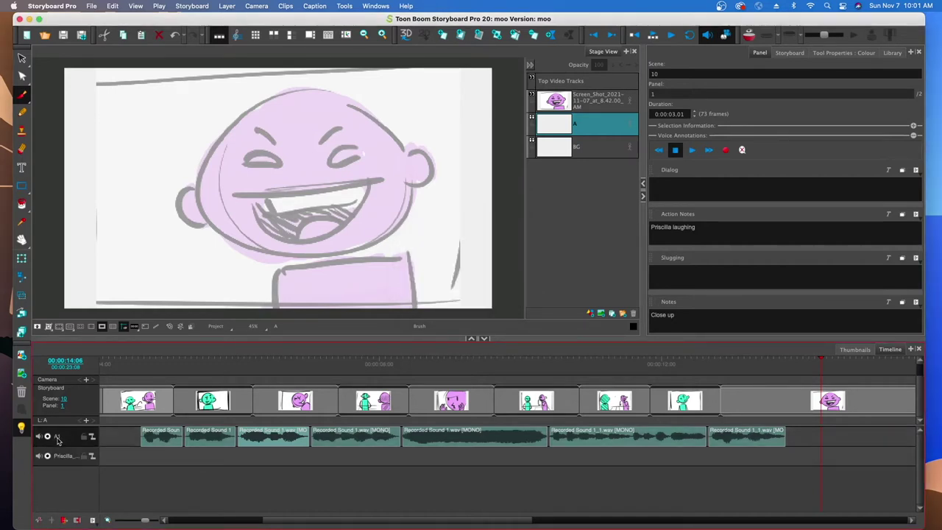
Rename audio track A1 as Bob Audio.
{"action": "right_click", "coordinate": [58, 439]}
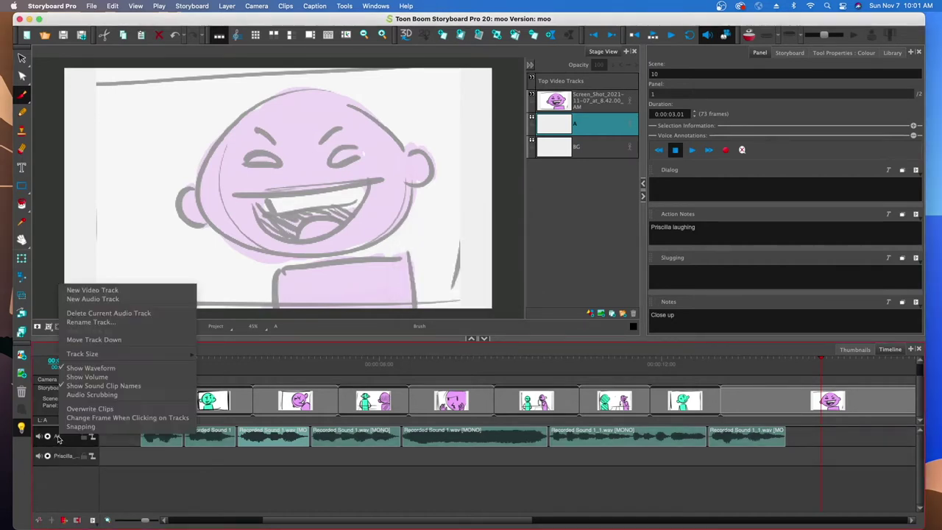
{"action": "left_click", "coordinate": [95, 322]}
{"action": "type", "text": "Bob Audio"}
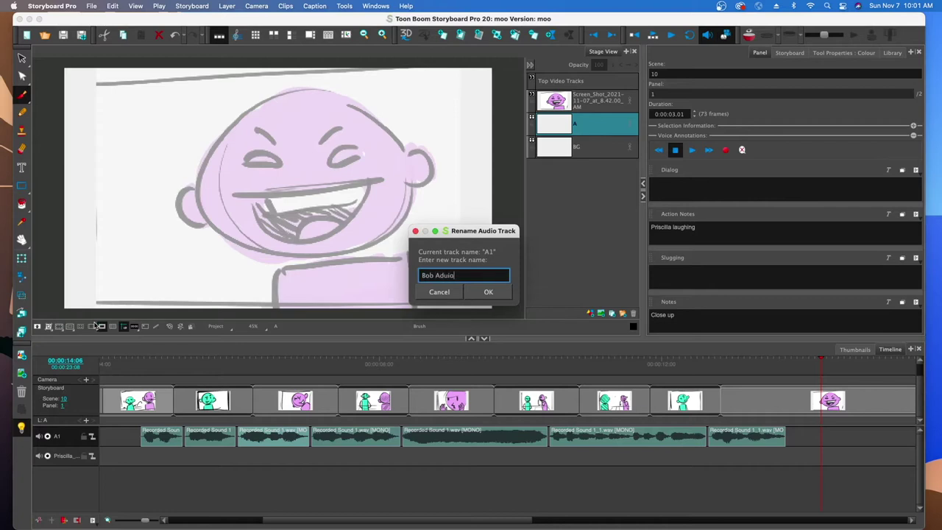
{"action": "key", "text": "Return"}
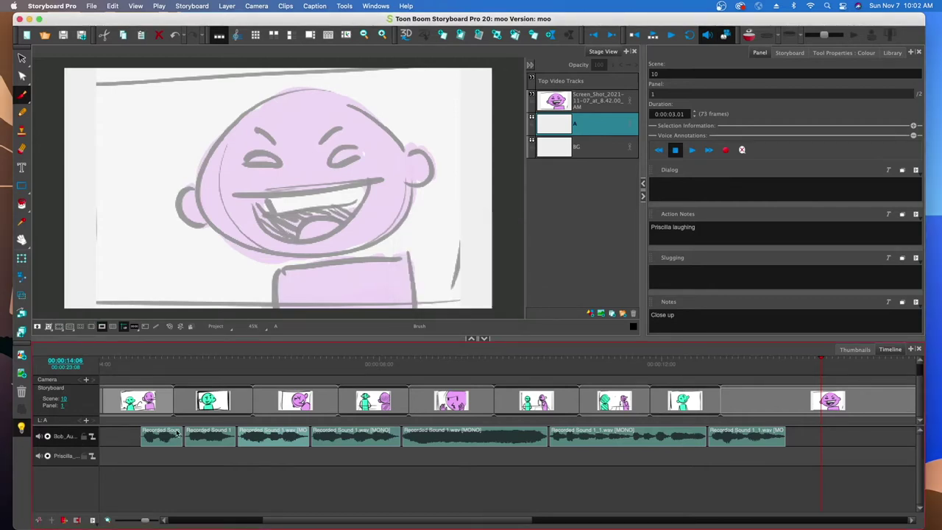
Listen to the dialogue from 00:00:04:12 and move Priscilla's first two clips down onto the Priscilla_Audio track.
{"action": "left_click_drag", "start_coordinate": [295, 522], "coordinate": [229, 469]}
{"action": "left_click", "coordinate": [222, 382]}
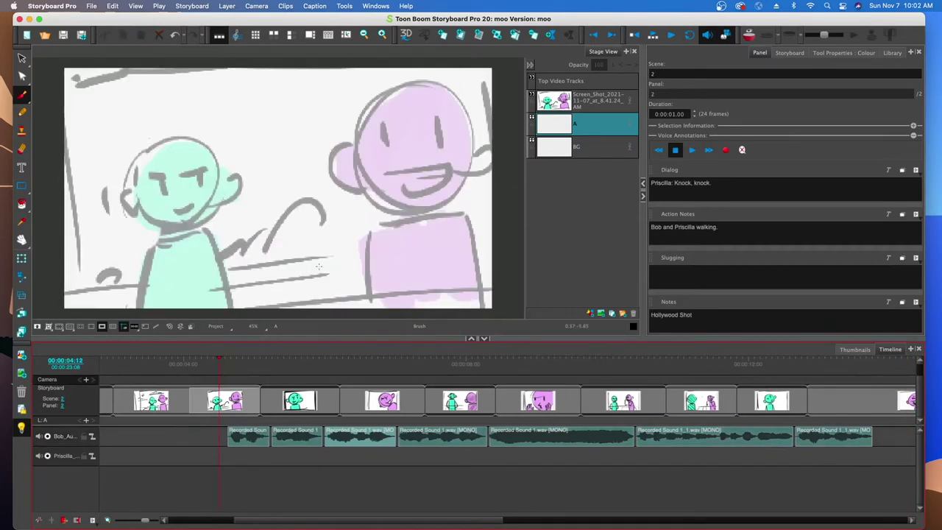
{"action": "left_click", "coordinate": [671, 35]}
{"action": "left_click", "coordinate": [670, 36]}
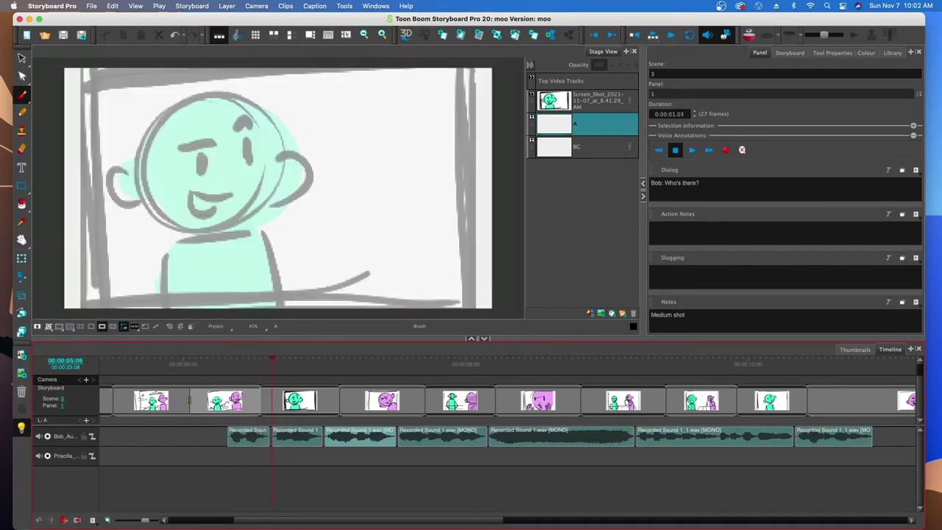
{"action": "left_click_drag", "start_coordinate": [247, 435], "coordinate": [245, 456]}
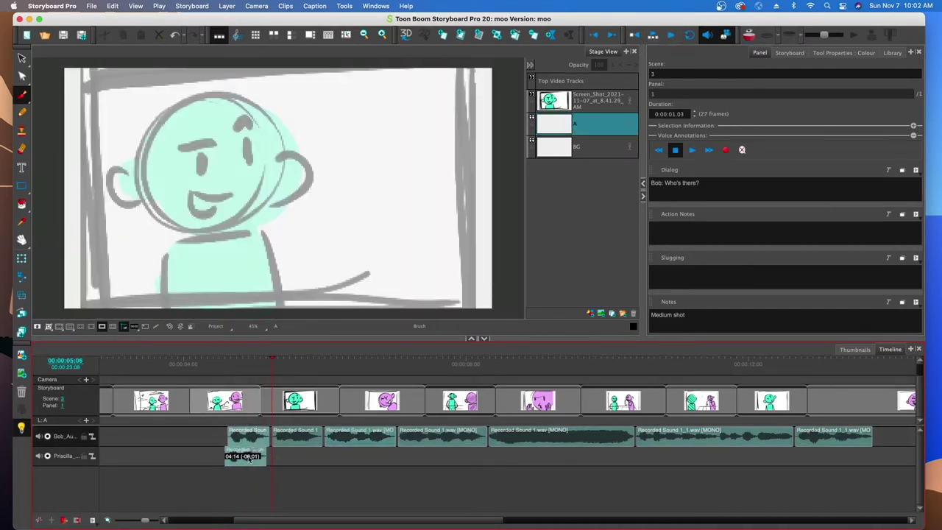
{"action": "left_click_drag", "start_coordinate": [361, 438], "coordinate": [363, 457]}
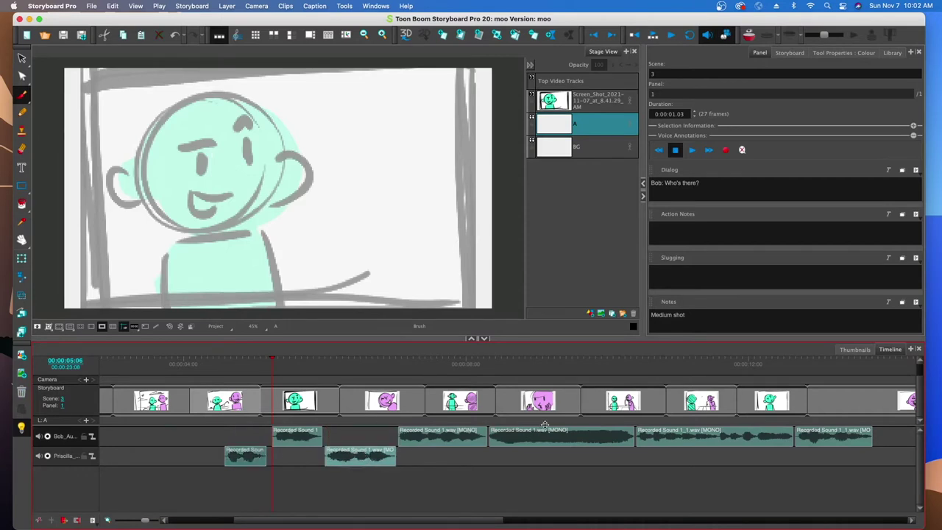
Move Priscilla's two remaining clips onto the Priscilla_Audio track, shifting the last one later, and shift Bob's final clip slightly later.
{"action": "left_click_drag", "start_coordinate": [545, 441], "coordinate": [546, 456]}
{"action": "left_click", "coordinate": [690, 436]}
{"action": "left_click_drag", "start_coordinate": [690, 436], "coordinate": [724, 457]}
{"action": "left_click_drag", "start_coordinate": [814, 435], "coordinate": [830, 436]}
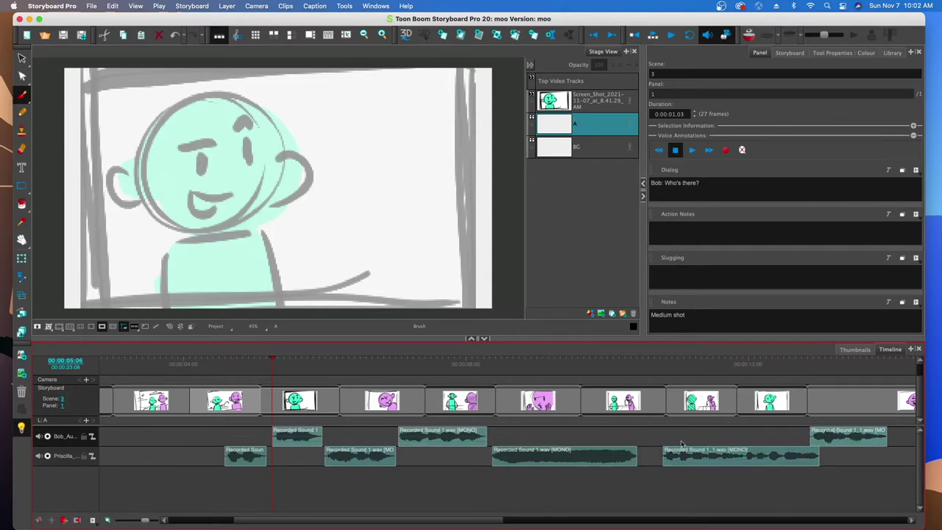
Set the colour of the clips on Bob's audio track to Blue.
{"action": "right_click", "coordinate": [863, 435]}
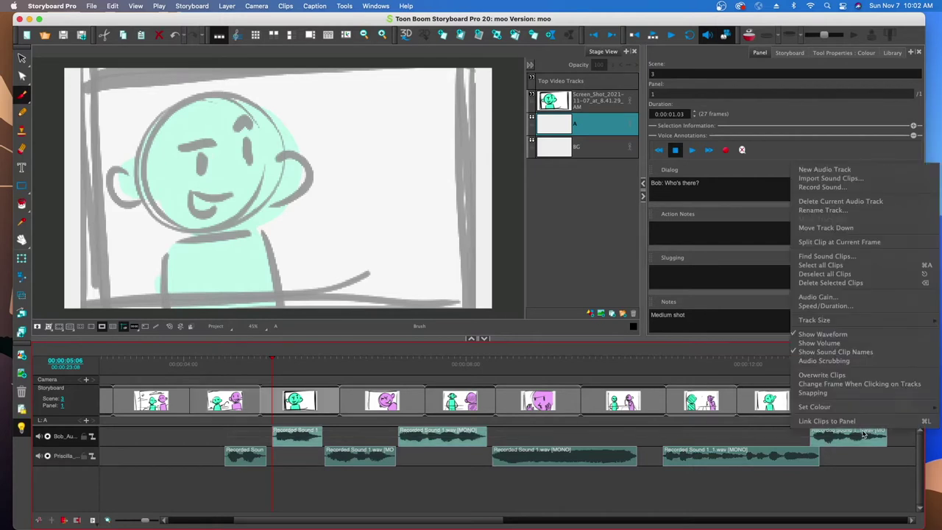
{"action": "mouse_move", "coordinate": [831, 407]}
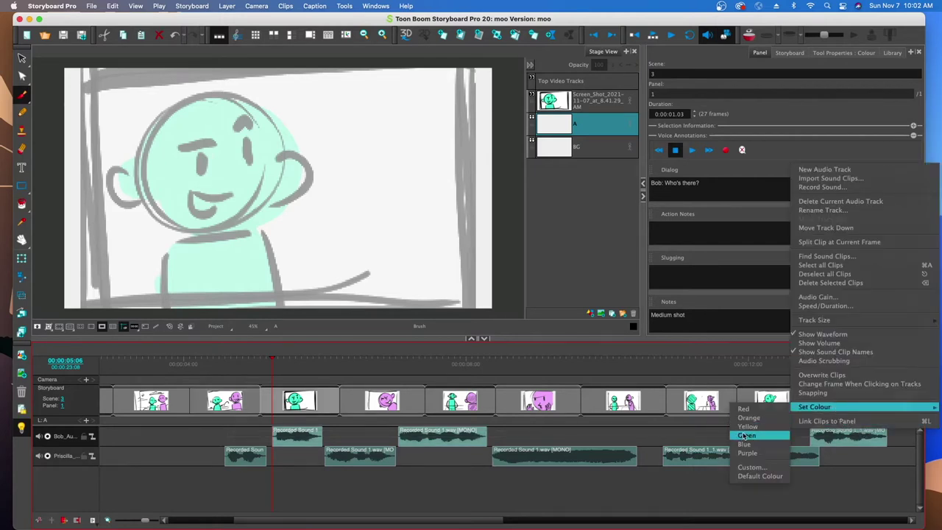
{"action": "left_click", "coordinate": [744, 444]}
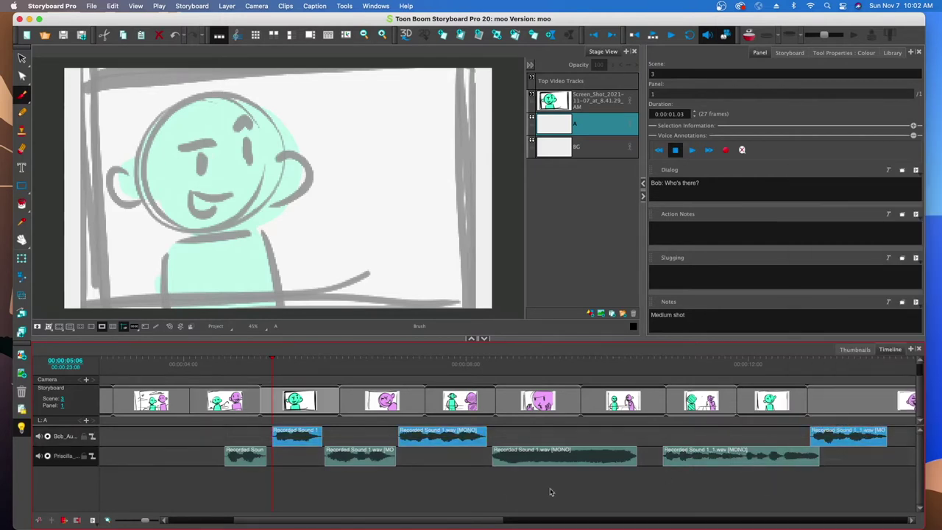
Set the colour of the clips on the Priscilla_Audio track to Purple.
{"action": "left_click", "coordinate": [241, 459]}
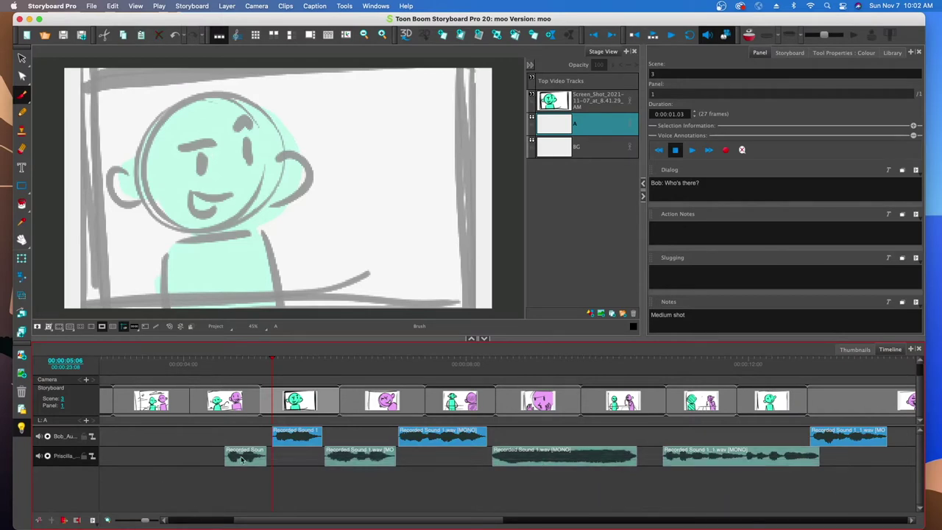
{"action": "right_click", "coordinate": [242, 458]}
{"action": "mouse_move", "coordinate": [259, 436]}
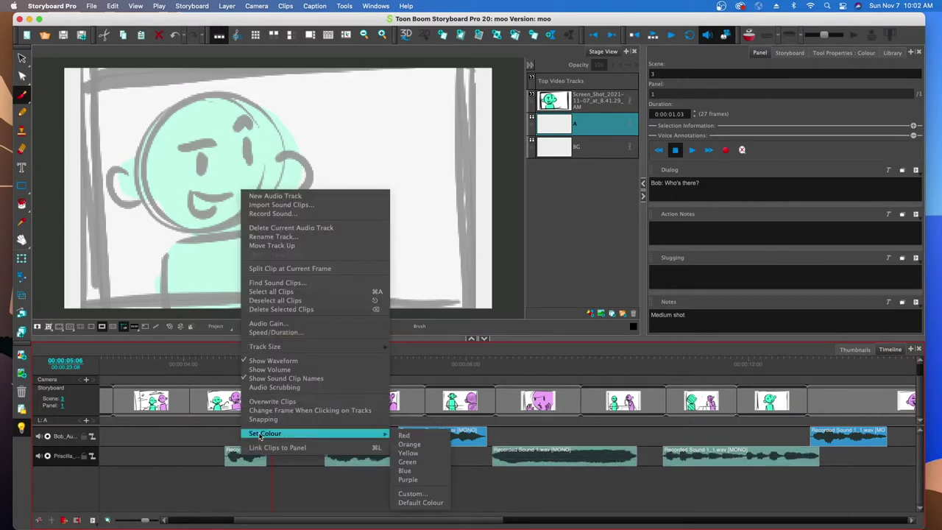
{"action": "left_click", "coordinate": [408, 479]}
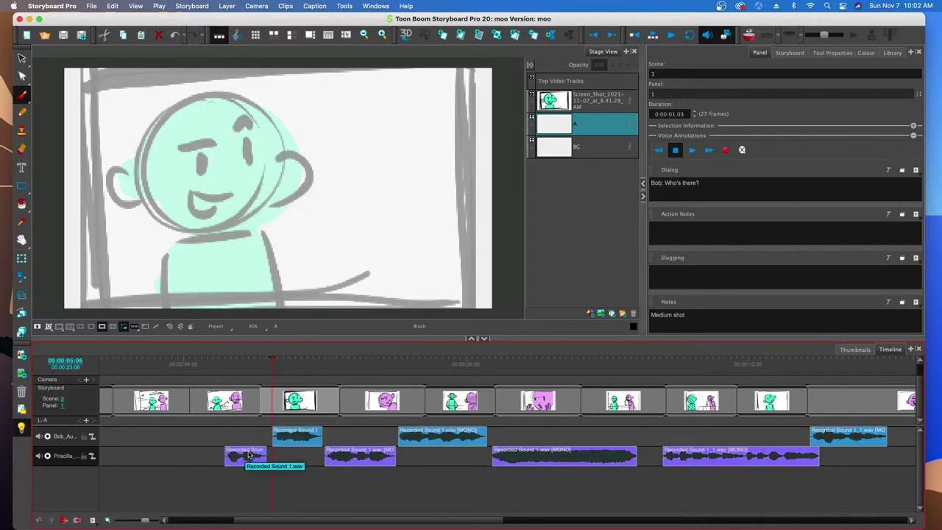
Play the animatic from 00:00:03:07 to check the dialogue timing, and open the clip options for Bob's first clip.
{"action": "left_click", "coordinate": [207, 365]}
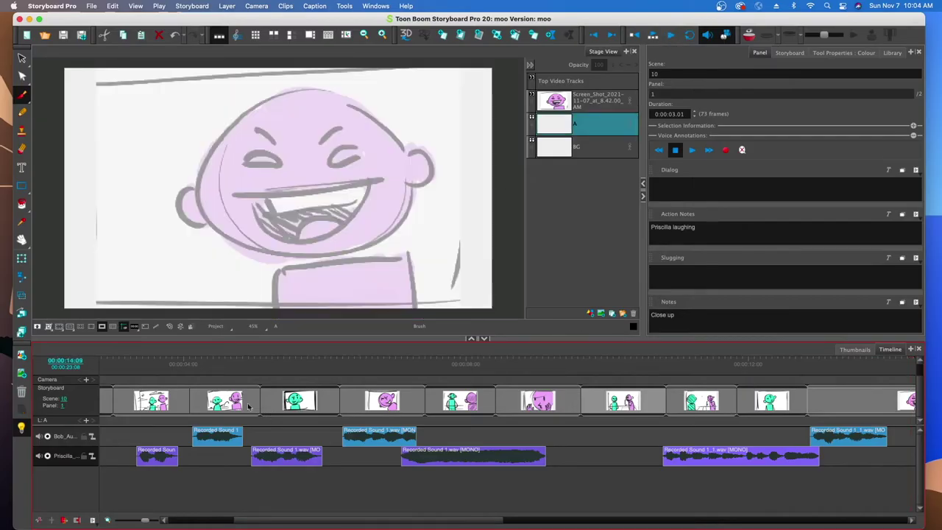
{"action": "left_click", "coordinate": [136, 361]}
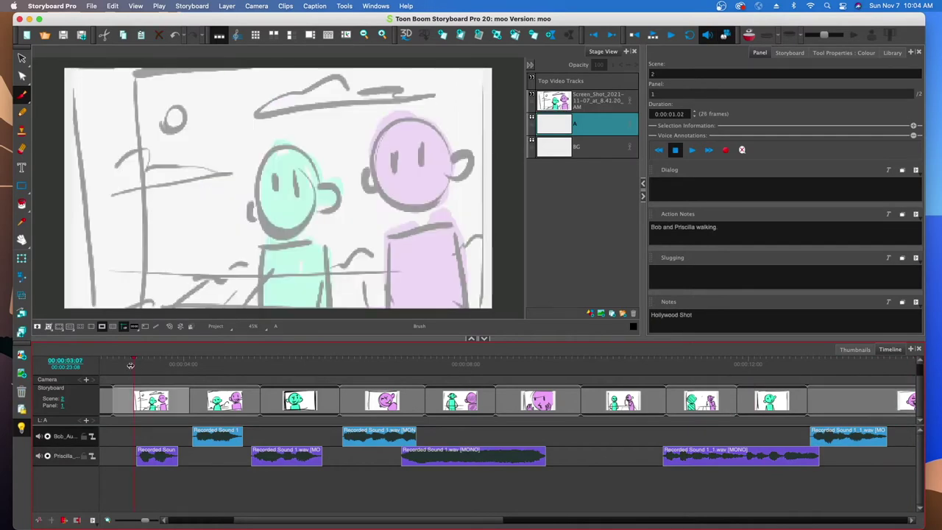
{"action": "left_click", "coordinate": [670, 37]}
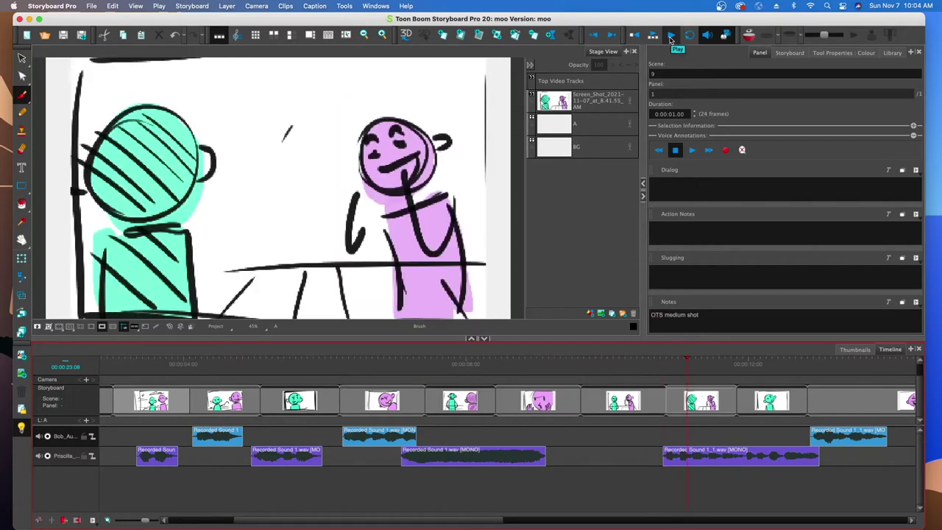
{"action": "left_click", "coordinate": [670, 37]}
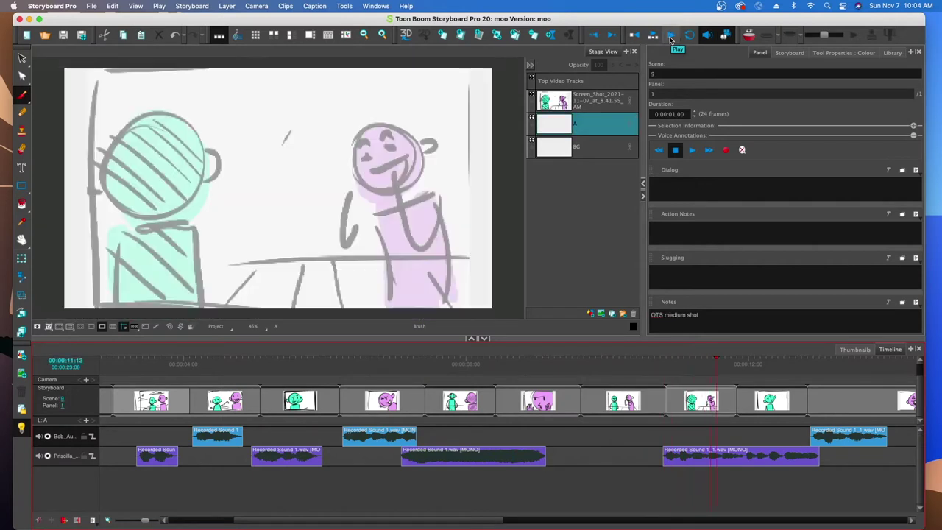
{"action": "left_click", "coordinate": [152, 457]}
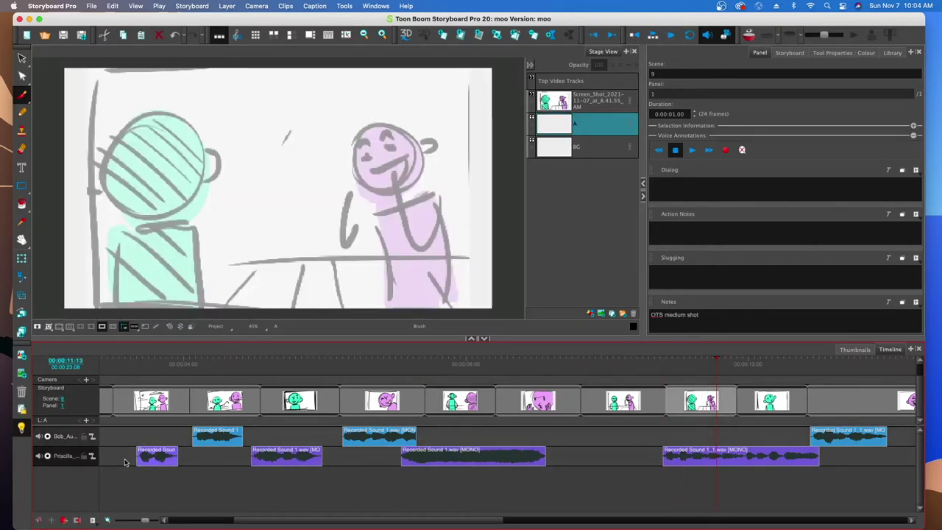
{"action": "left_click", "coordinate": [234, 431]}
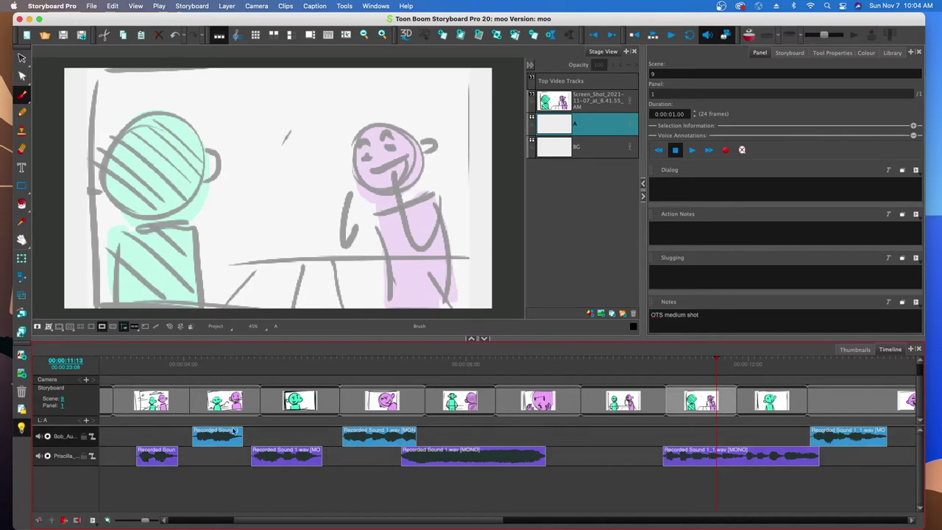
{"action": "left_click", "coordinate": [405, 436]}
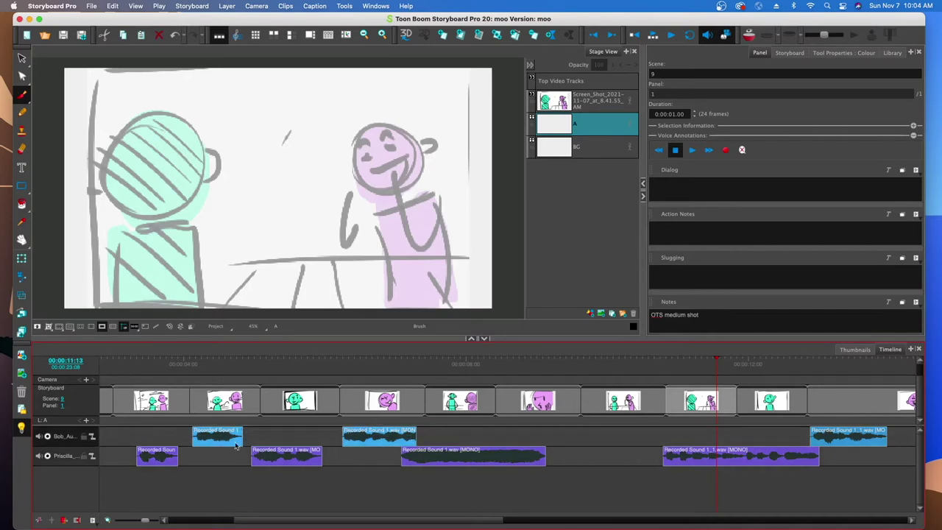
{"action": "right_click", "coordinate": [203, 439]}
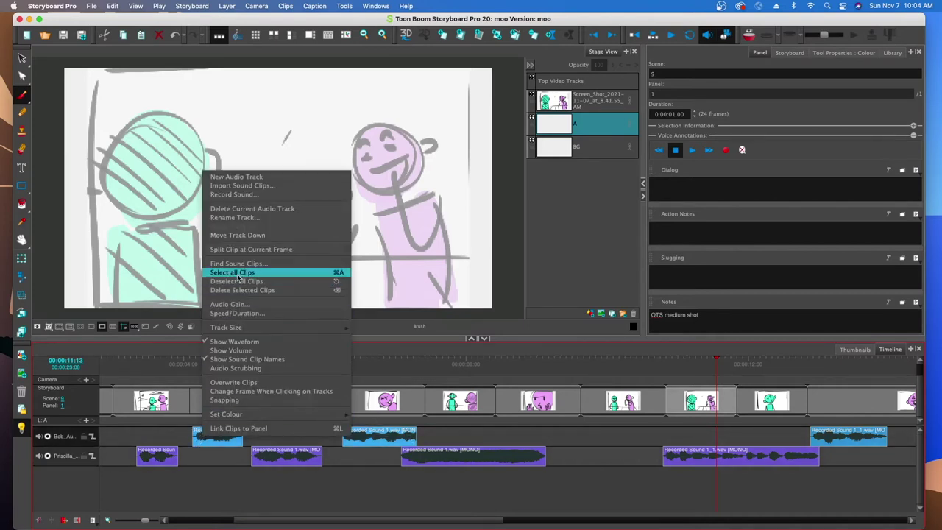
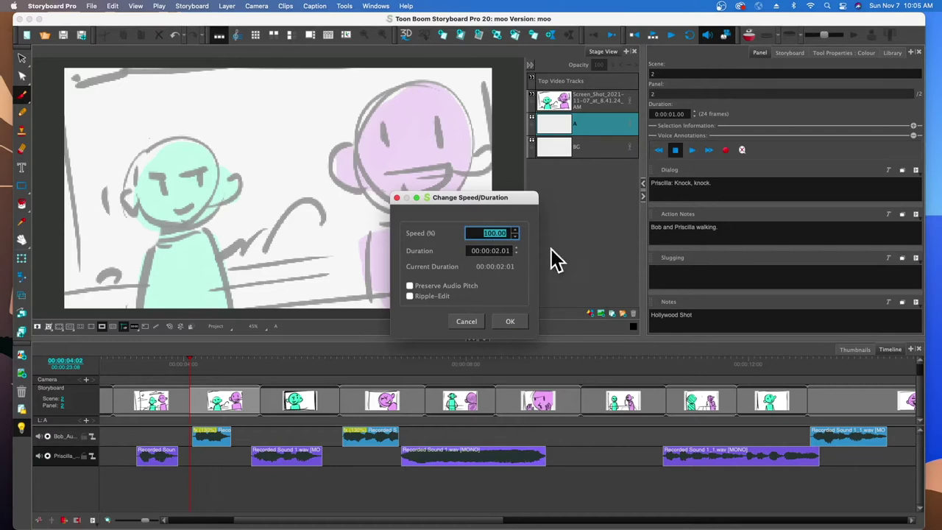
Set the speed of Priscilla's long third clip to 75% and play the animatic from 00:00:03:04 to check it.
{"action": "type", "text": "75"}
{"action": "left_click", "coordinate": [510, 323]}
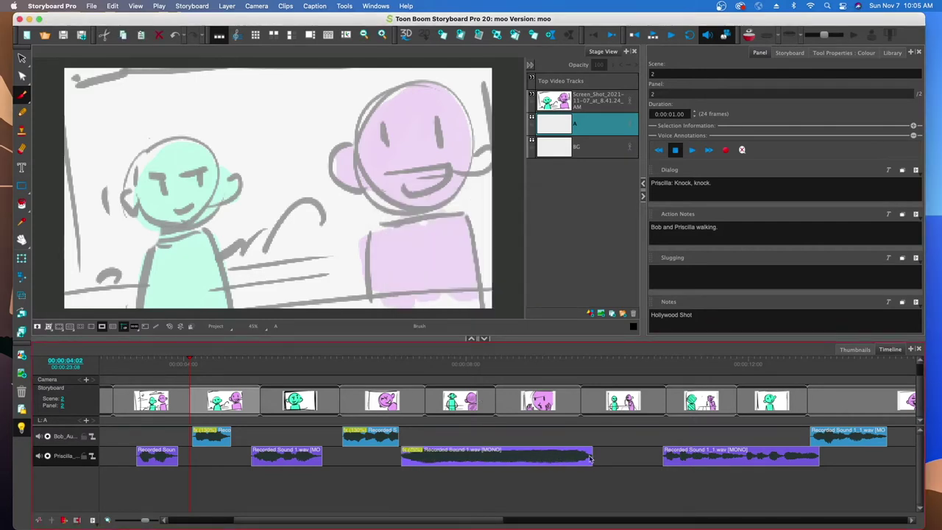
{"action": "left_click", "coordinate": [127, 362]}
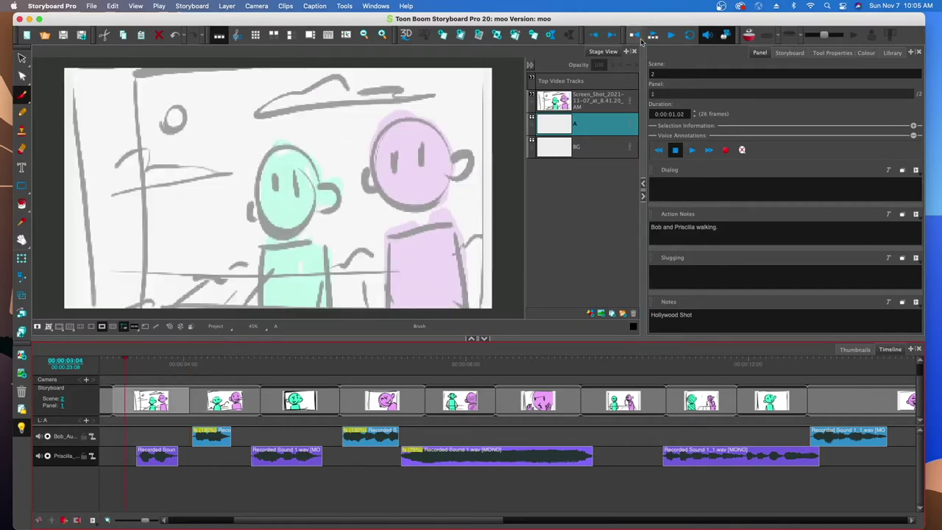
{"action": "left_click", "coordinate": [675, 36]}
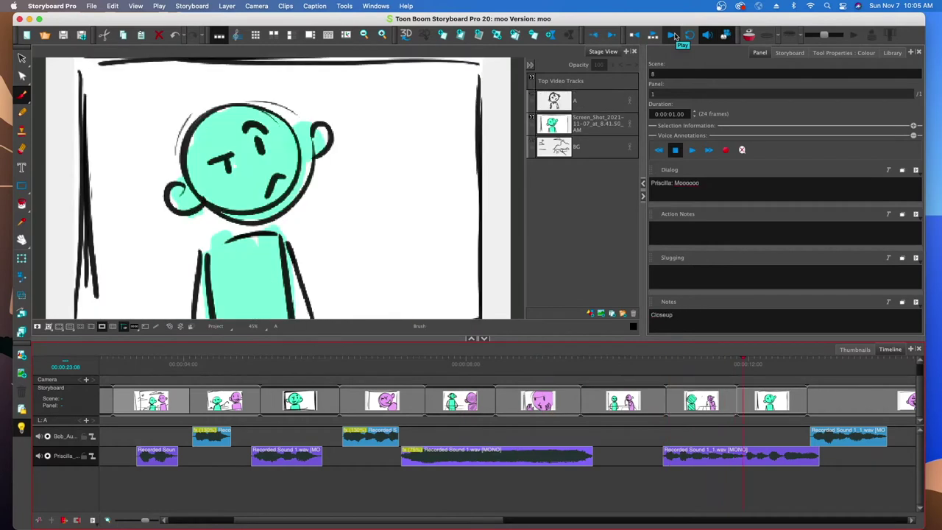
{"action": "left_click", "coordinate": [732, 461]}
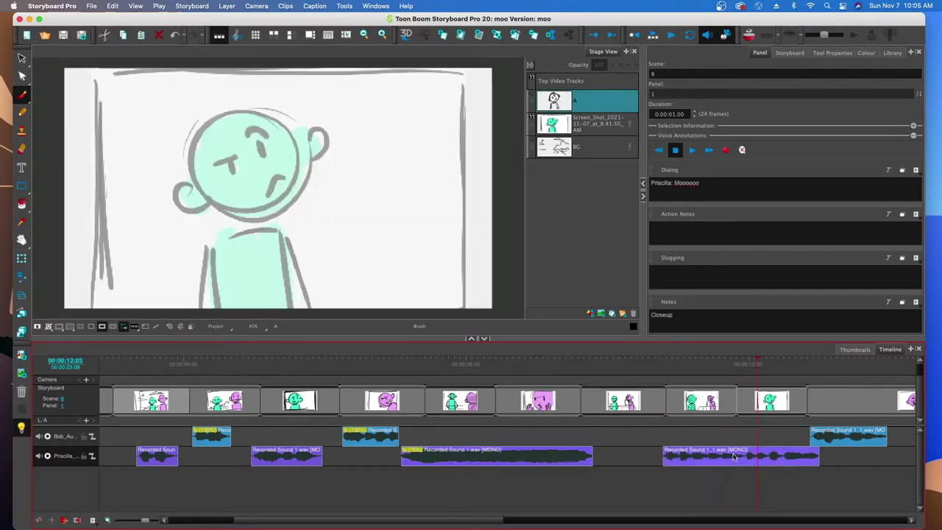
Set the speed of Bob's last clip to 130% with Preserve Audio Pitch enabled.
{"action": "right_click", "coordinate": [846, 437]}
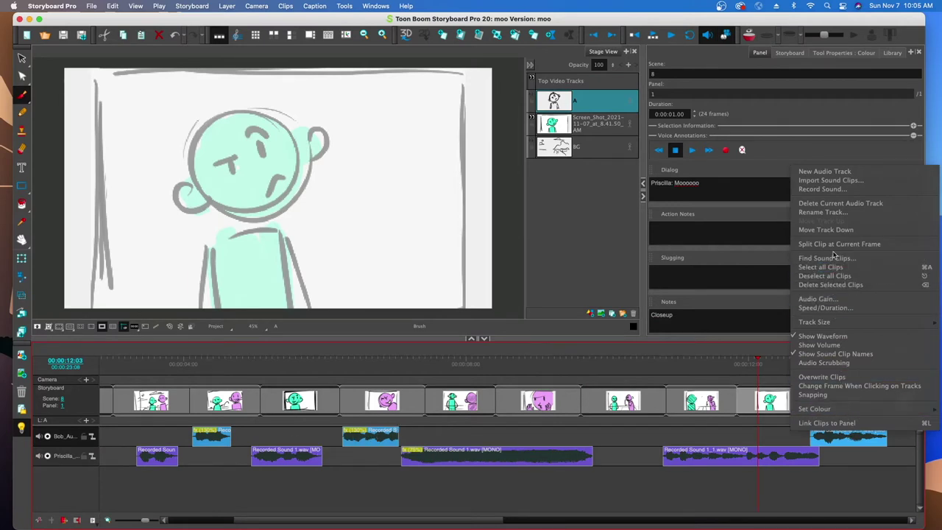
{"action": "left_click", "coordinate": [824, 307]}
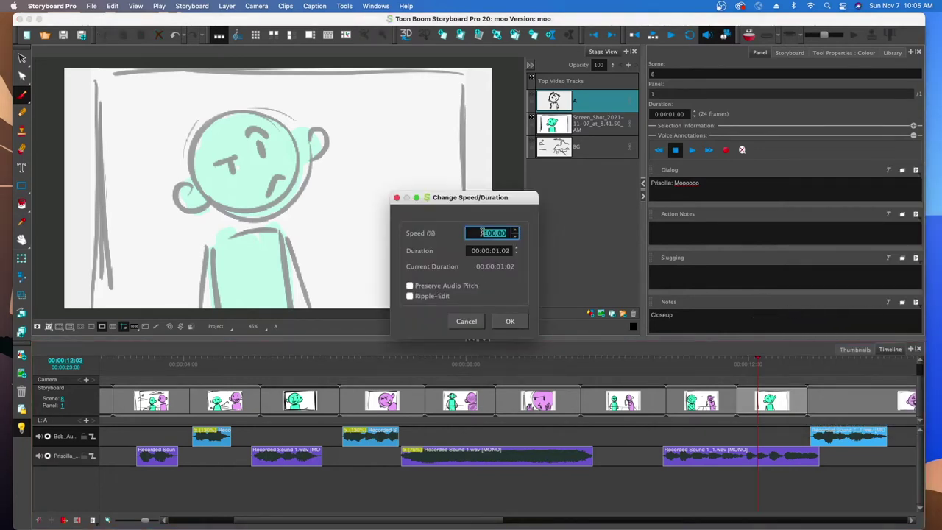
{"action": "left_click", "coordinate": [494, 234]}
{"action": "left_click", "coordinate": [409, 286]}
{"action": "left_click", "coordinate": [508, 321]}
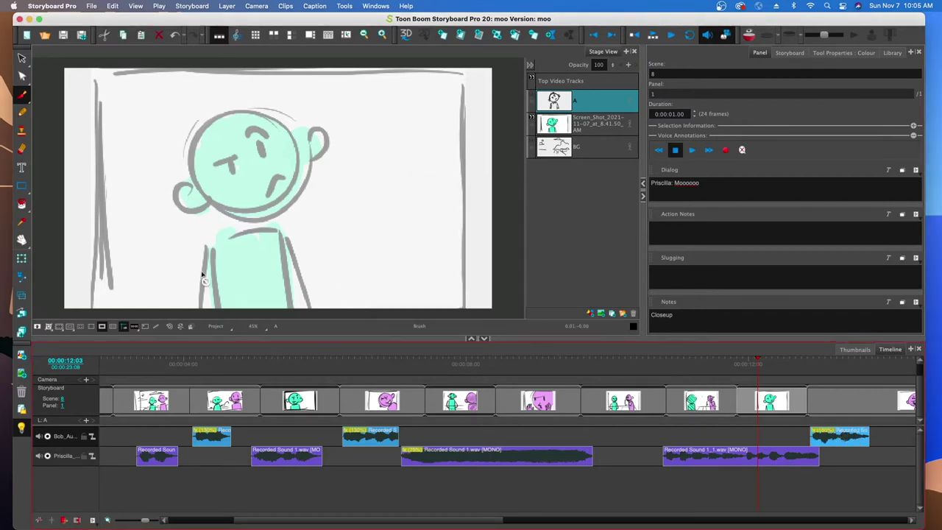
Play back Bob's last clip and turn off Preserve Audio Pitch in its speed settings.
{"action": "left_click", "coordinate": [671, 35]}
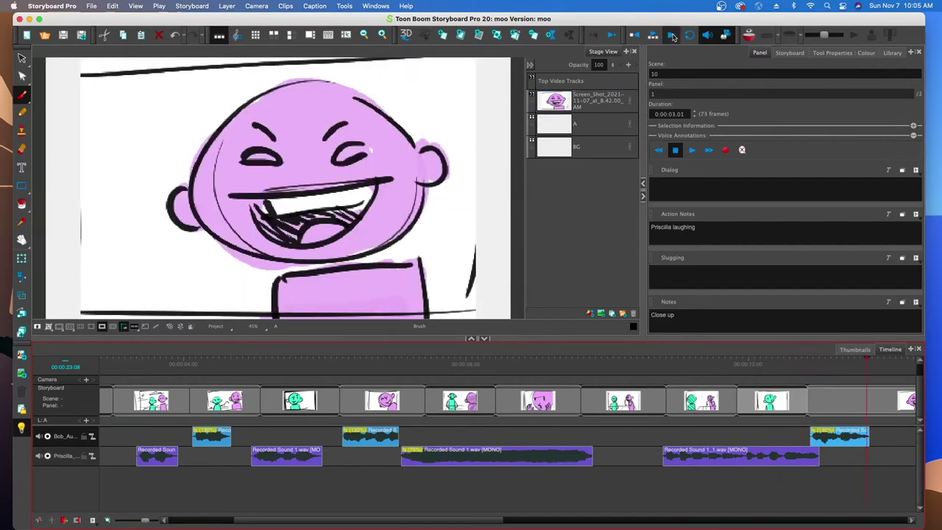
{"action": "left_click", "coordinate": [672, 36]}
{"action": "right_click", "coordinate": [842, 439]}
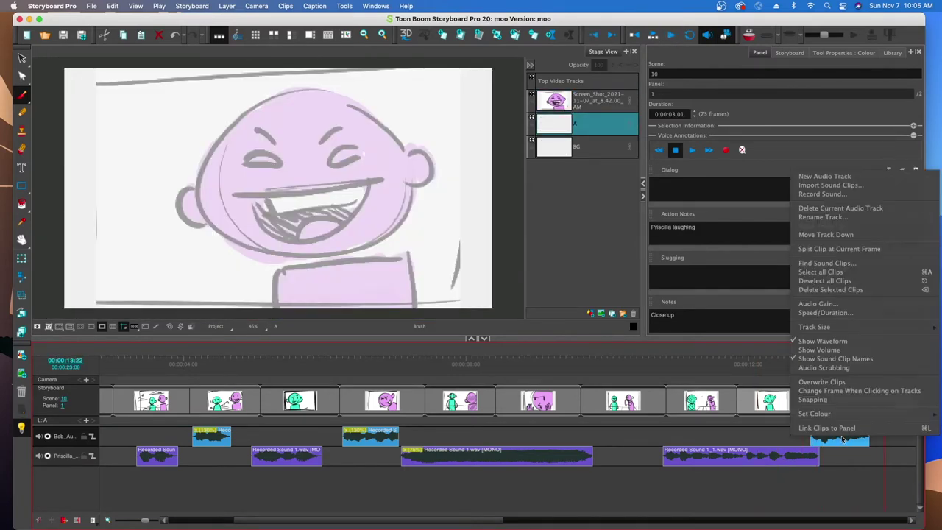
{"action": "left_click", "coordinate": [823, 313]}
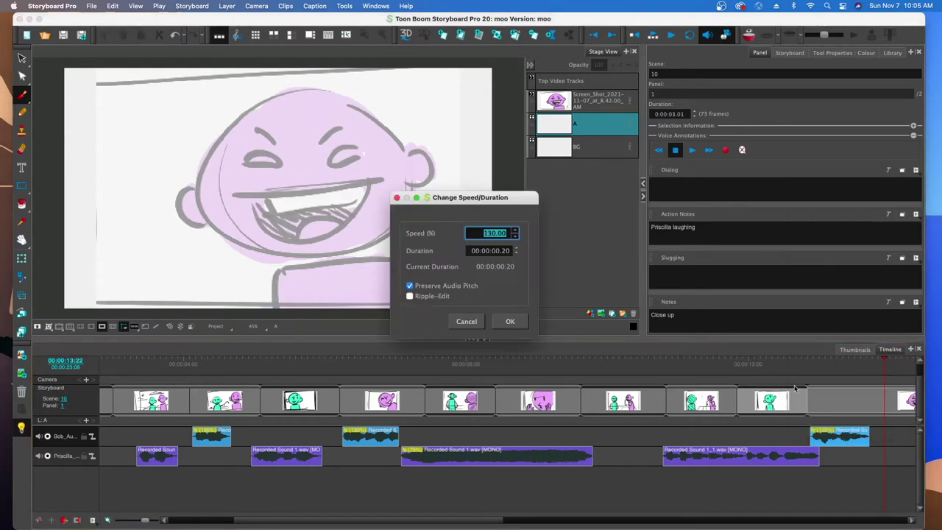
{"action": "left_click", "coordinate": [410, 286]}
{"action": "left_click", "coordinate": [509, 321]}
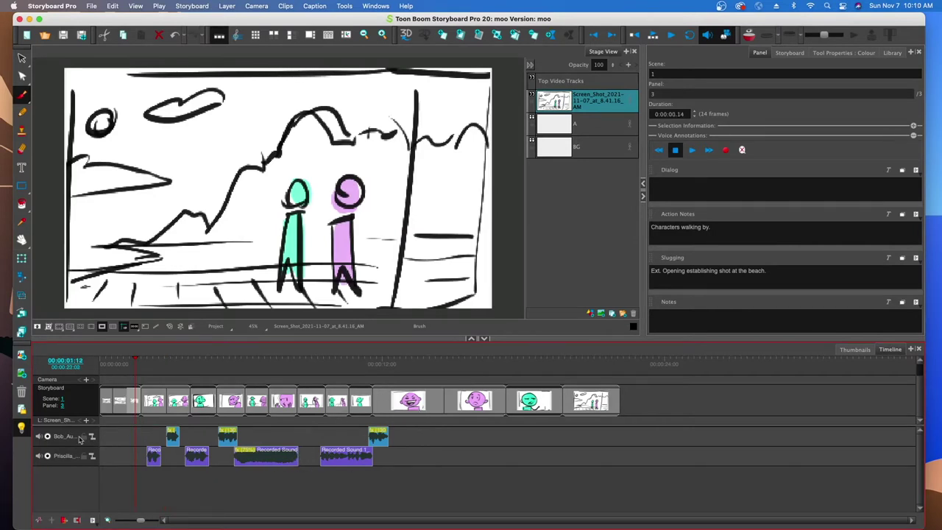
Lock both Bob's audio track and the Priscilla_Audio track.
{"action": "left_click", "coordinate": [82, 436]}
{"action": "left_click", "coordinate": [84, 456]}
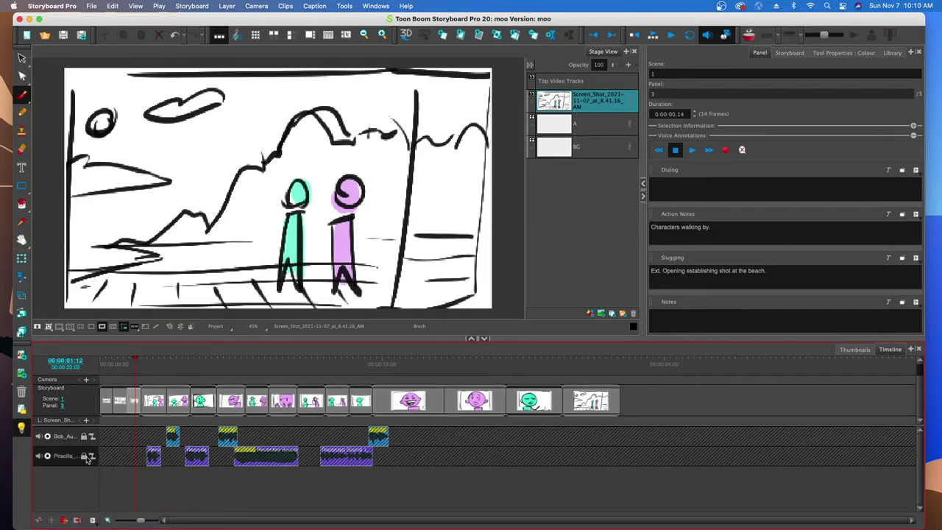
Trim scene 1's third panel to 13 frames and shorten the panels of scenes 2 through 5 to line up with the dialogue clips.
{"action": "mouse_move", "coordinate": [140, 401]}
{"action": "left_mouse_down"}
{"action": "mouse_move", "coordinate": [257, 401]}
{"action": "mouse_move", "coordinate": [139, 402]}
{"action": "left_mouse_up"}
{"action": "left_click_drag", "start_coordinate": [140, 520], "coordinate": [143, 521]}
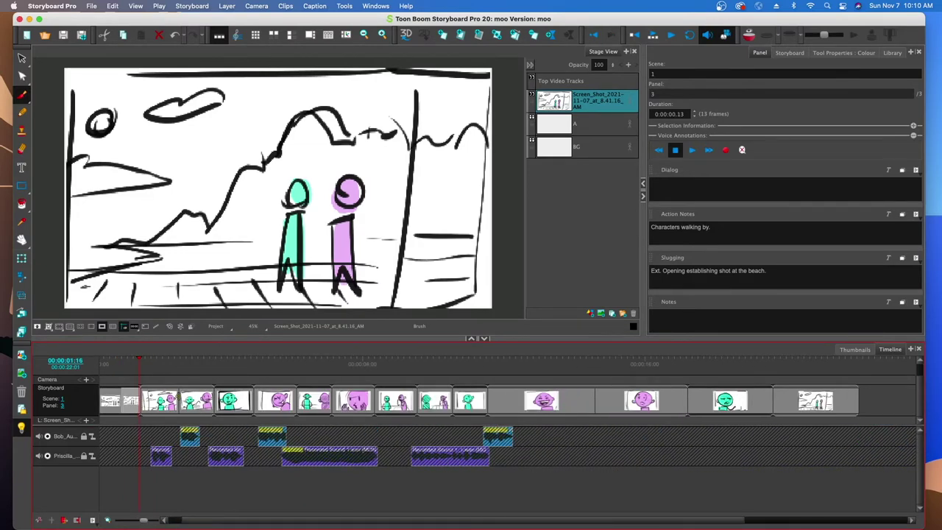
{"action": "left_click", "coordinate": [178, 398]}
{"action": "left_click_drag", "start_coordinate": [157, 398], "coordinate": [154, 398]}
{"action": "left_click_drag", "start_coordinate": [190, 399], "coordinate": [158, 399]}
{"action": "left_click", "coordinate": [173, 397]}
{"action": "left_click_drag", "start_coordinate": [216, 397], "coordinate": [282, 395]}
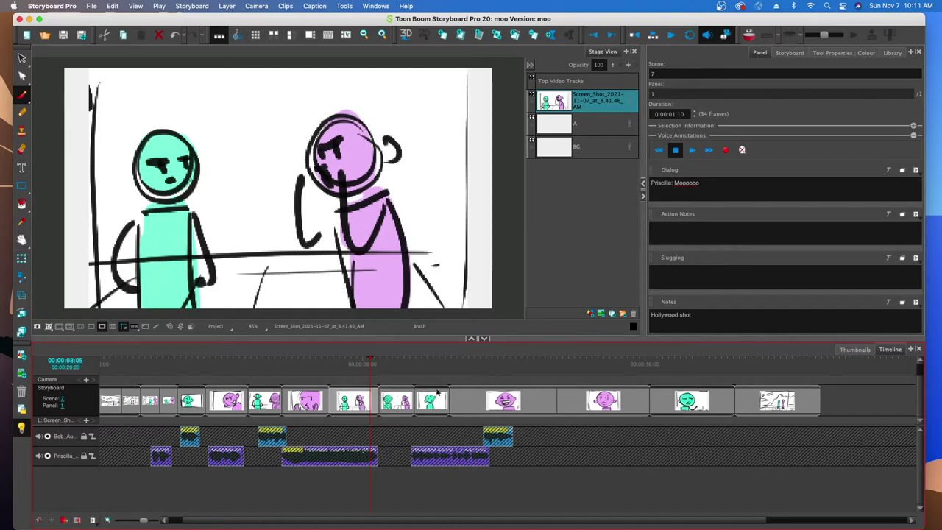
Move the over-the-shoulder scene 9 out of the sequence to the end of the storyboard track.
{"action": "left_click", "coordinate": [390, 406]}
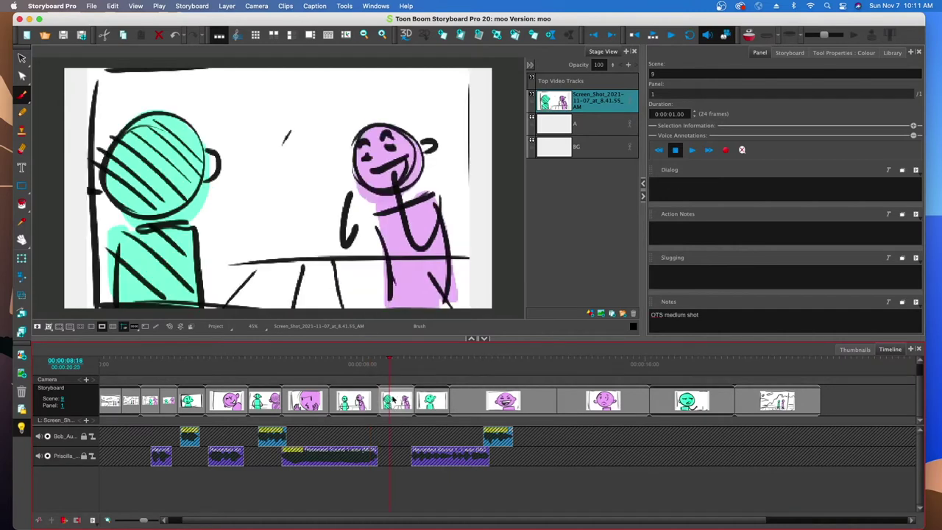
{"action": "left_click_drag", "start_coordinate": [404, 388], "coordinate": [824, 397]}
{"action": "left_click_drag", "start_coordinate": [750, 523], "coordinate": [726, 523]}
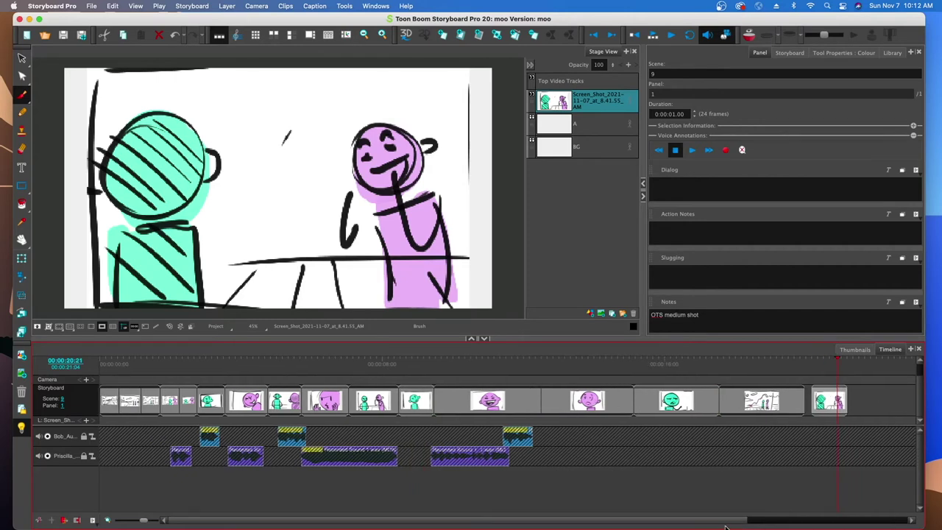
Lengthen scene 8, shorten the laughing scene 10 to match the dialogue, and move scene 10_A after Bob's scene 11.
{"action": "left_click_drag", "start_coordinate": [397, 396], "coordinate": [431, 400]}
{"action": "left_click_drag", "start_coordinate": [539, 402], "coordinate": [506, 402]}
{"action": "left_click_drag", "start_coordinate": [563, 398], "coordinate": [688, 402]}
{"action": "left_click", "coordinate": [513, 345]}
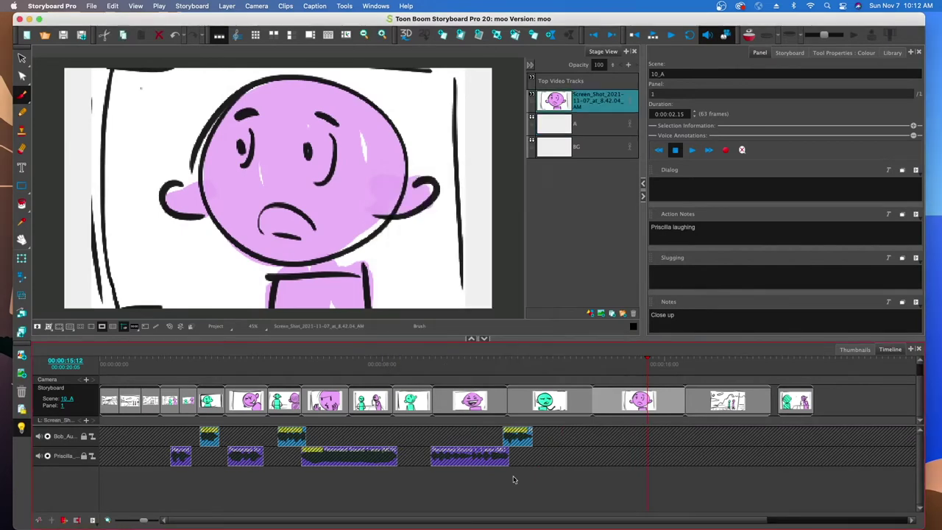
Trim scenes 10, 11 and 10_A around the last dialogue clips and shorten scene 12 to 45 frames.
{"action": "left_click_drag", "start_coordinate": [508, 403], "coordinate": [502, 402]}
{"action": "left_click_drag", "start_coordinate": [587, 401], "coordinate": [536, 403]}
{"action": "left_click_drag", "start_coordinate": [628, 399], "coordinate": [572, 400]}
{"action": "left_click_drag", "start_coordinate": [657, 401], "coordinate": [638, 403]}
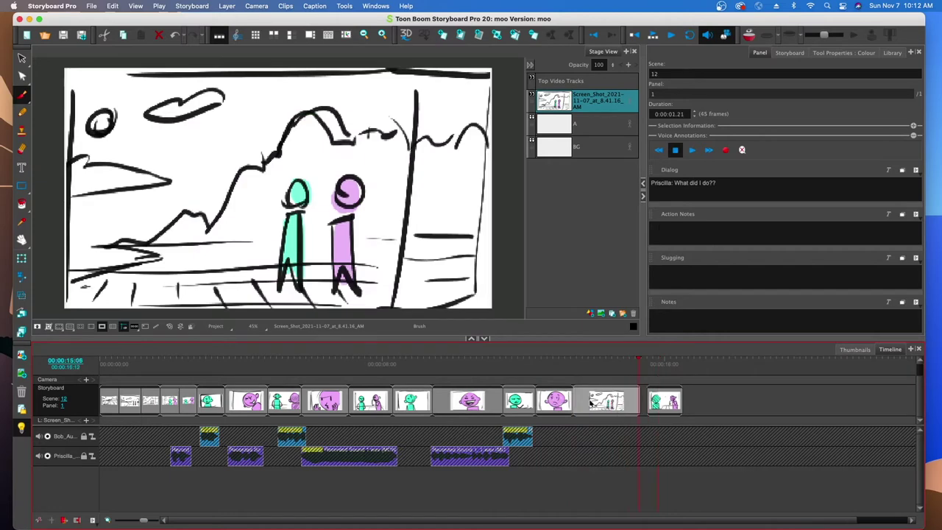
Play the animatic from 00:00:01:15 to check the panel timing, and fine-tune the length of scene 10_A.
{"action": "left_click", "coordinate": [157, 363]}
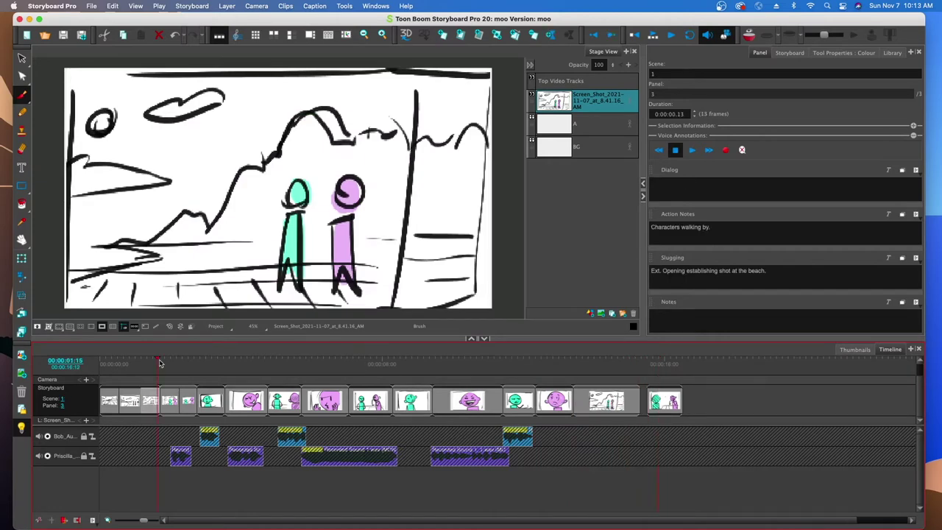
{"action": "left_click", "coordinate": [672, 36]}
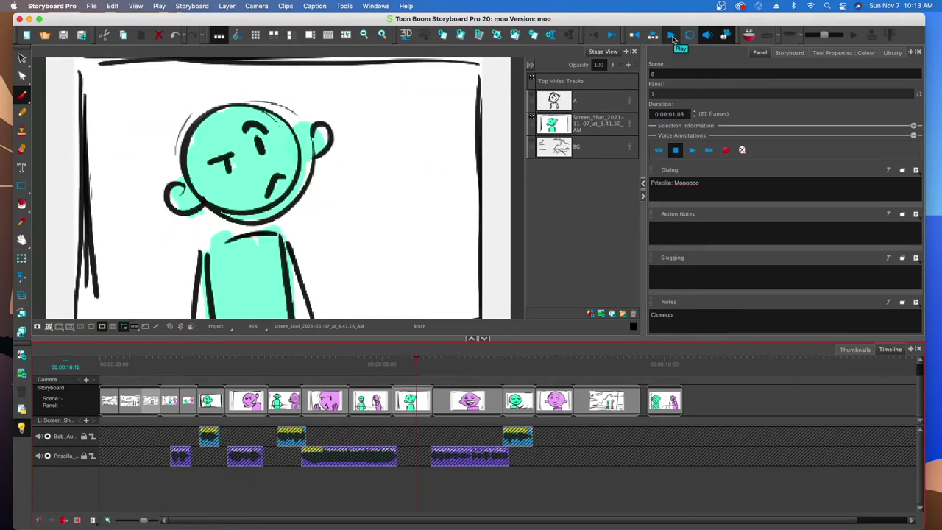
{"action": "left_click_drag", "start_coordinate": [572, 402], "coordinate": [551, 402]}
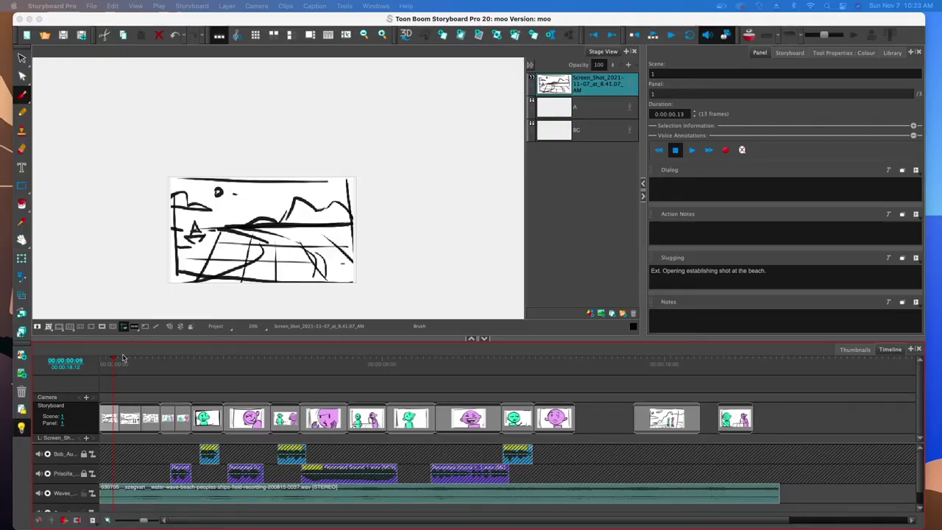
Step through the opening scenes on the storyboard track to examine their scene and panel numbering.
{"action": "mouse_move", "coordinate": [112, 361]}
{"action": "left_mouse_down"}
{"action": "mouse_move", "coordinate": [317, 373]}
{"action": "mouse_move", "coordinate": [324, 381]}
{"action": "mouse_move", "coordinate": [112, 364]}
{"action": "left_mouse_up"}
{"action": "left_click", "coordinate": [118, 417]}
{"action": "left_click", "coordinate": [172, 418]}
{"action": "left_click", "coordinate": [206, 419]}
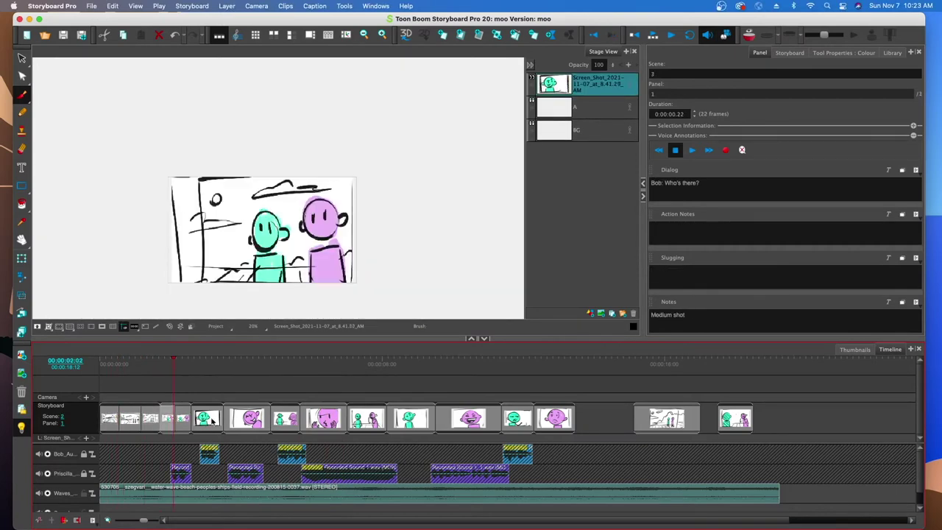
{"action": "left_click", "coordinate": [238, 422]}
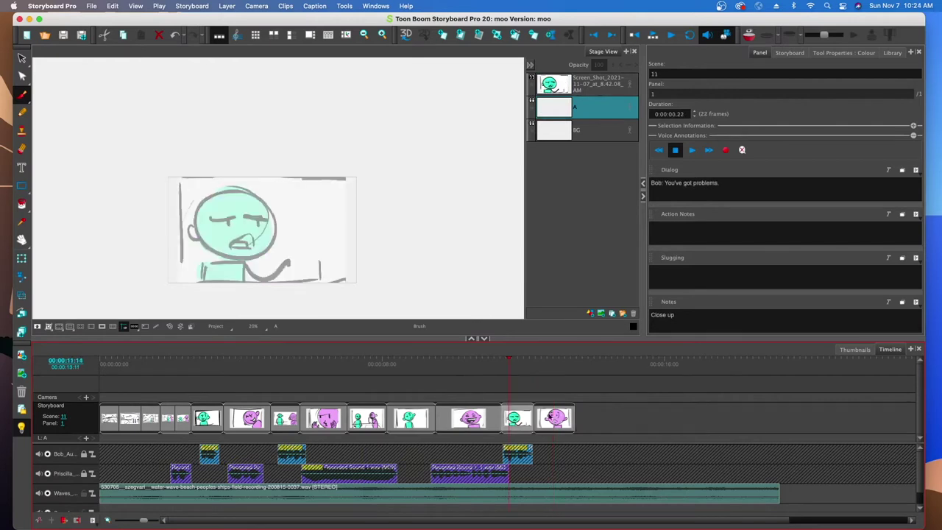
Step back and forth through the scenes from 6 to 10_A to examine how the scene numbers run.
{"action": "left_click", "coordinate": [547, 416]}
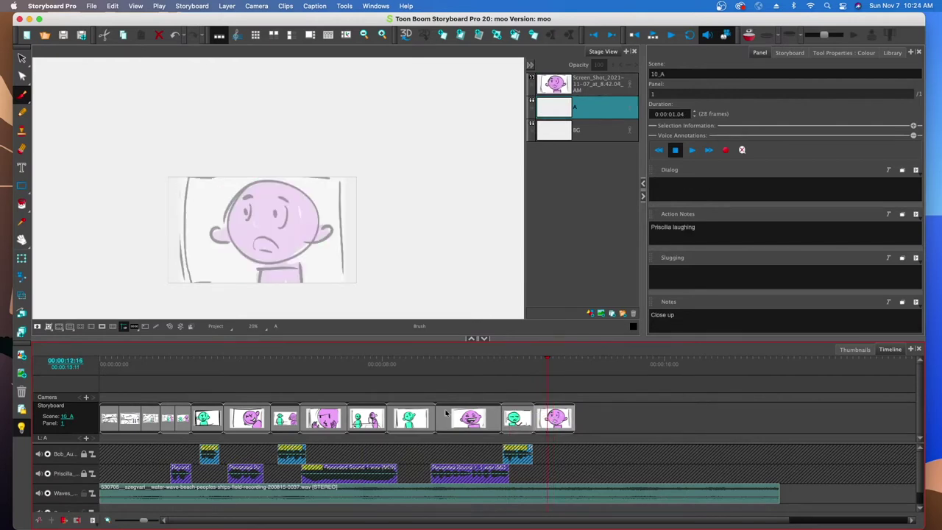
{"action": "left_click", "coordinate": [418, 417]}
{"action": "left_click", "coordinate": [453, 419]}
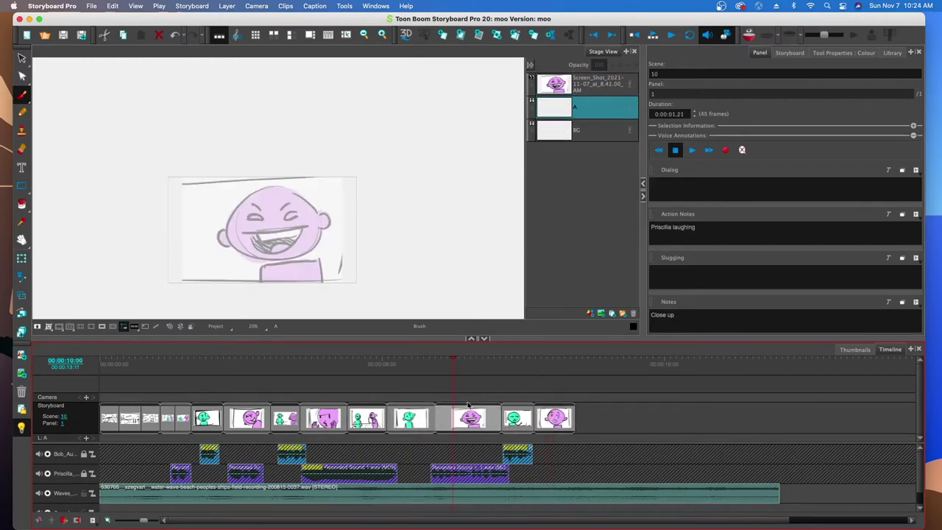
{"action": "left_click_drag", "start_coordinate": [488, 424], "coordinate": [549, 425]}
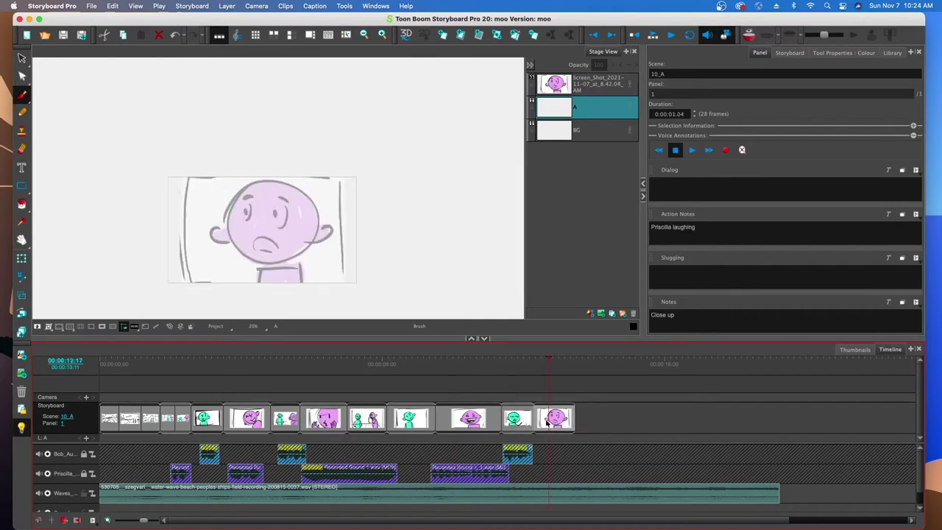
{"action": "left_click", "coordinate": [399, 417]}
{"action": "left_click", "coordinate": [372, 423]}
{"action": "left_click", "coordinate": [409, 422]}
{"action": "left_click", "coordinate": [458, 420]}
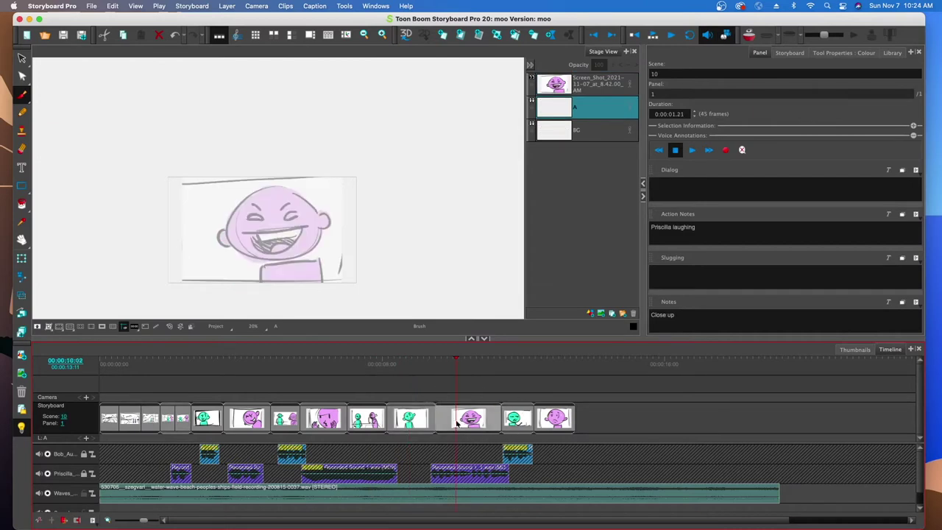
{"action": "left_click", "coordinate": [414, 416]}
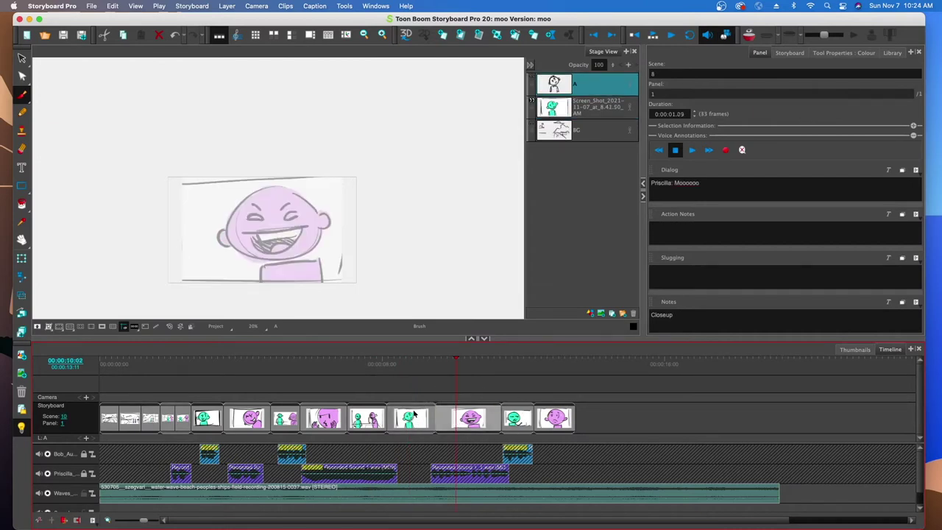
{"action": "left_click", "coordinate": [464, 413]}
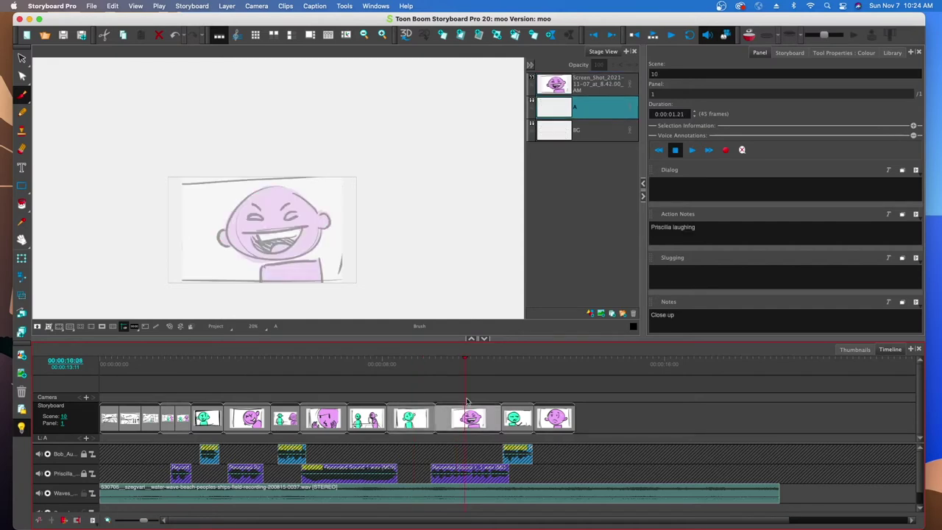
{"action": "left_click", "coordinate": [318, 416]}
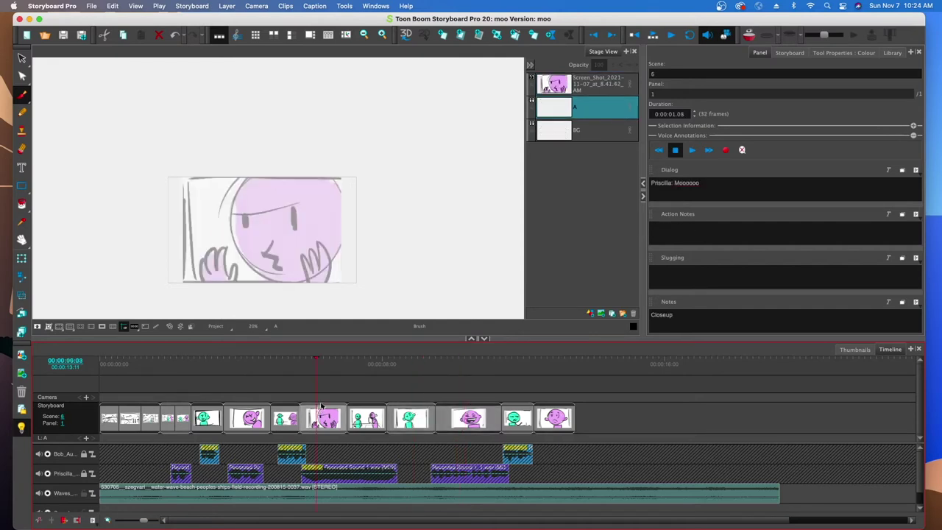
{"action": "left_click", "coordinate": [363, 416]}
{"action": "left_click", "coordinate": [417, 418]}
{"action": "left_click", "coordinate": [450, 419]}
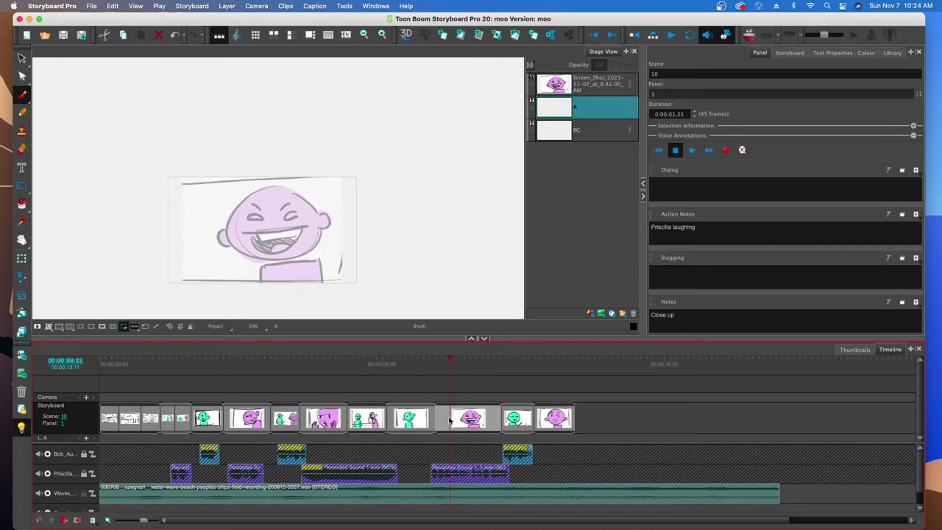
Rename the laughing Priscilla scene 10 as scene 9.
{"action": "left_click", "coordinate": [652, 74]}
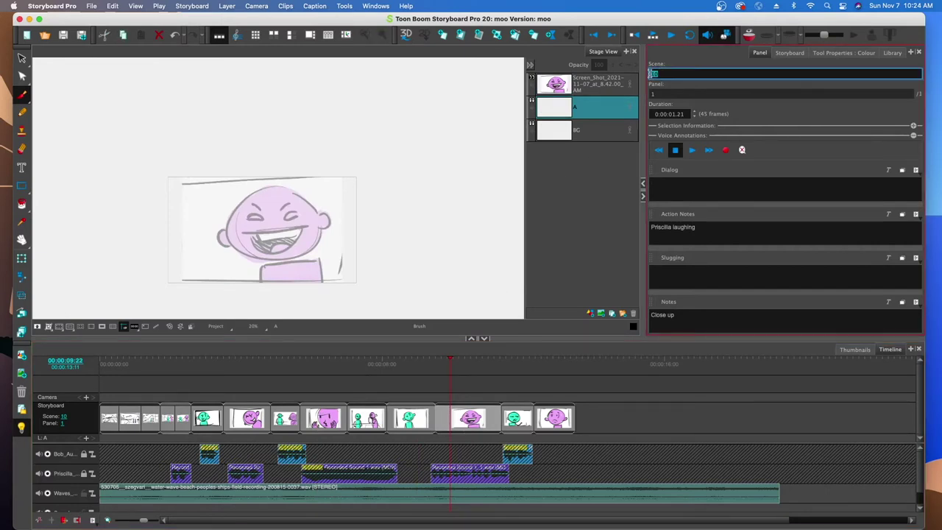
{"action": "type", "text": "9"}
{"action": "left_click", "coordinate": [461, 417]}
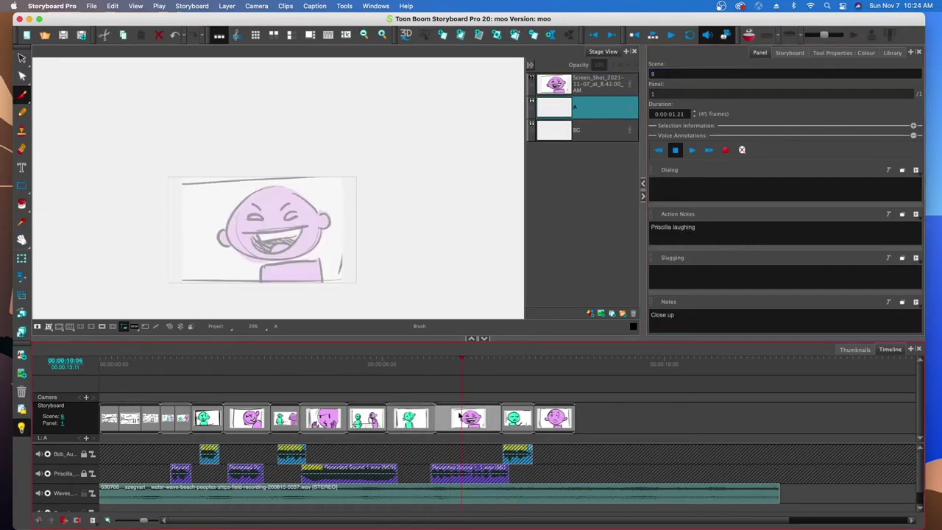
Try to rename Bob's "You've got problems." scene 11 as 9, and dismiss the resulting message.
{"action": "left_click", "coordinate": [518, 418]}
{"action": "left_click", "coordinate": [471, 420]}
{"action": "left_click", "coordinate": [508, 420]}
{"action": "double_click", "coordinate": [659, 72]}
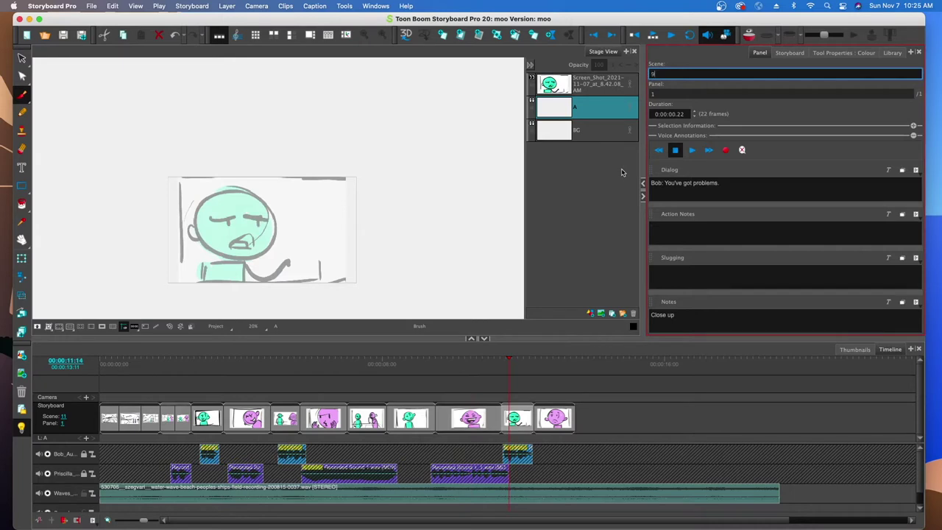
{"action": "key", "text": "Return"}
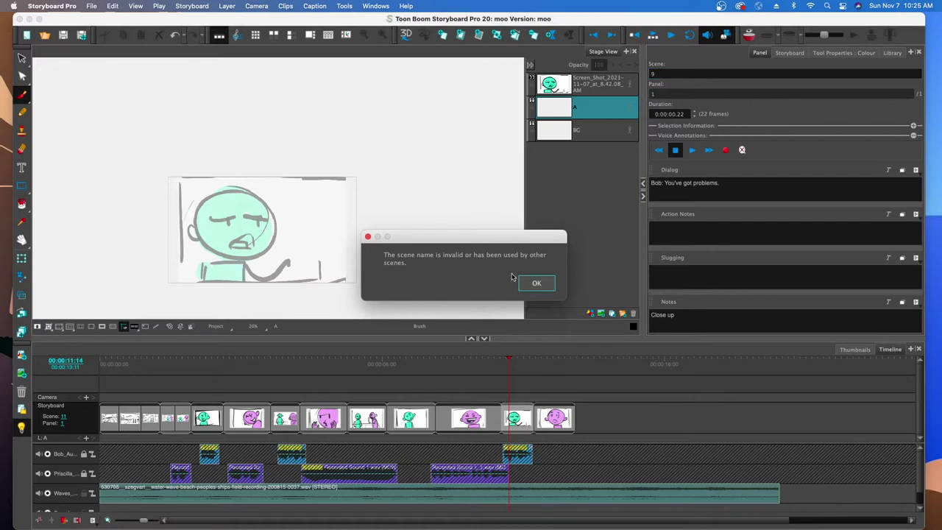
{"action": "left_click", "coordinate": [537, 284]}
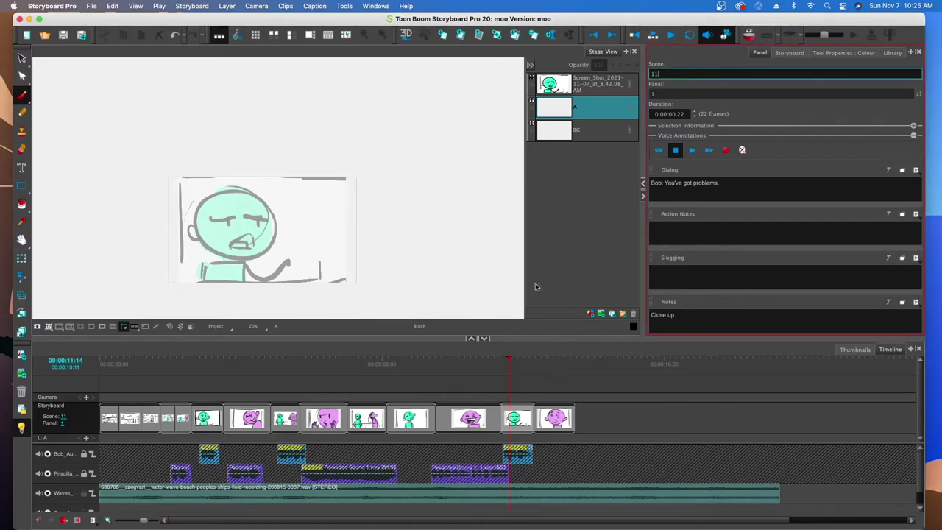
Move Bob's "You've got problems." panel into scene 9 as its second panel and check the numbering of both panels.
{"action": "left_click", "coordinate": [520, 417]}
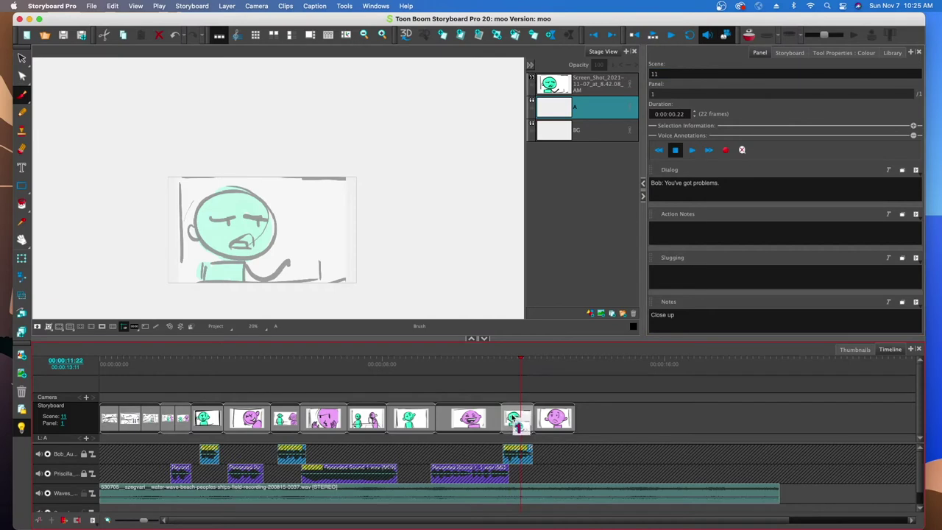
{"action": "mouse_move", "coordinate": [521, 417]}
{"action": "left_mouse_down"}
{"action": "mouse_move", "coordinate": [502, 429]}
{"action": "mouse_move", "coordinate": [498, 420]}
{"action": "left_mouse_up"}
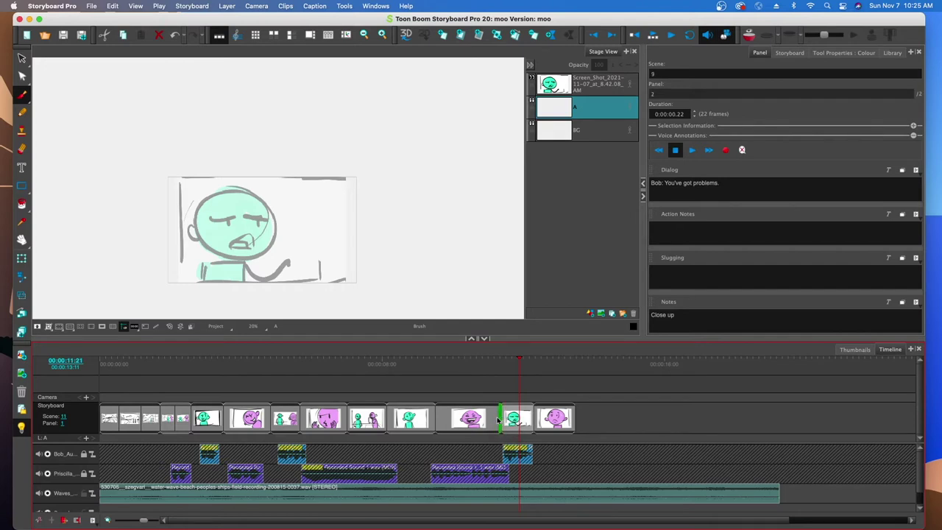
{"action": "left_click", "coordinate": [492, 415]}
{"action": "left_click", "coordinate": [515, 417]}
{"action": "left_click", "coordinate": [488, 417]}
{"action": "left_click", "coordinate": [514, 420]}
{"action": "left_click", "coordinate": [467, 416]}
{"action": "left_click", "coordinate": [517, 414]}
Try moving the worried Priscilla scene 10_A to between scenes 7 and 8, and undo the move.
{"action": "left_click", "coordinate": [544, 415]}
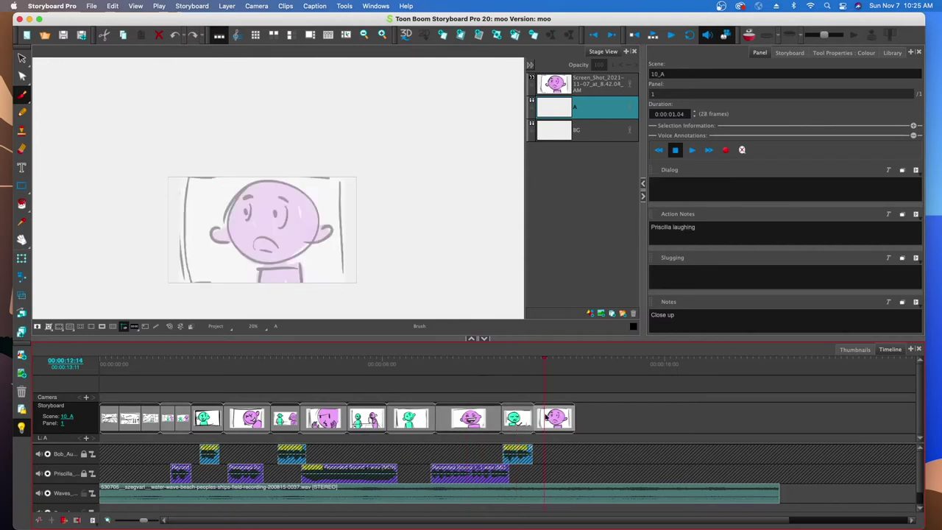
{"action": "left_click", "coordinate": [469, 419]}
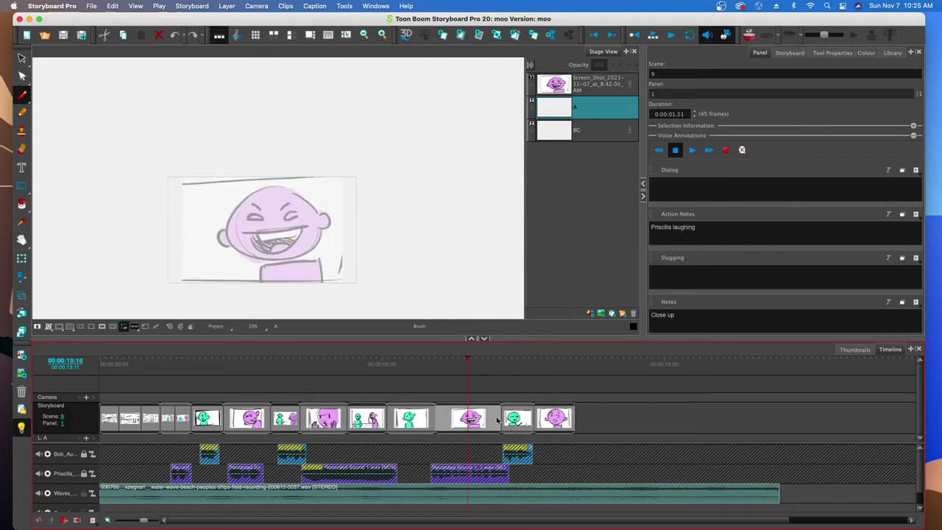
{"action": "left_click", "coordinate": [548, 407]}
{"action": "left_click_drag", "start_coordinate": [555, 408], "coordinate": [386, 415]}
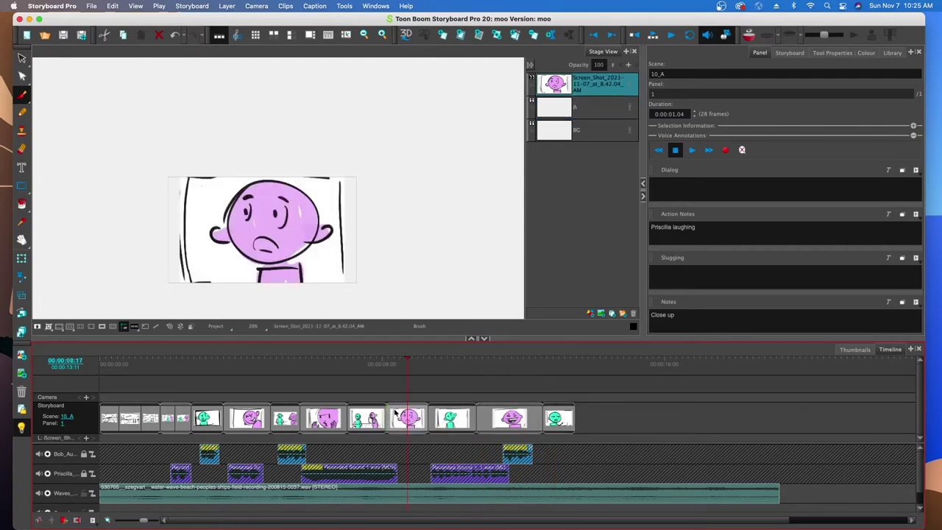
{"action": "key", "text": "super+z"}
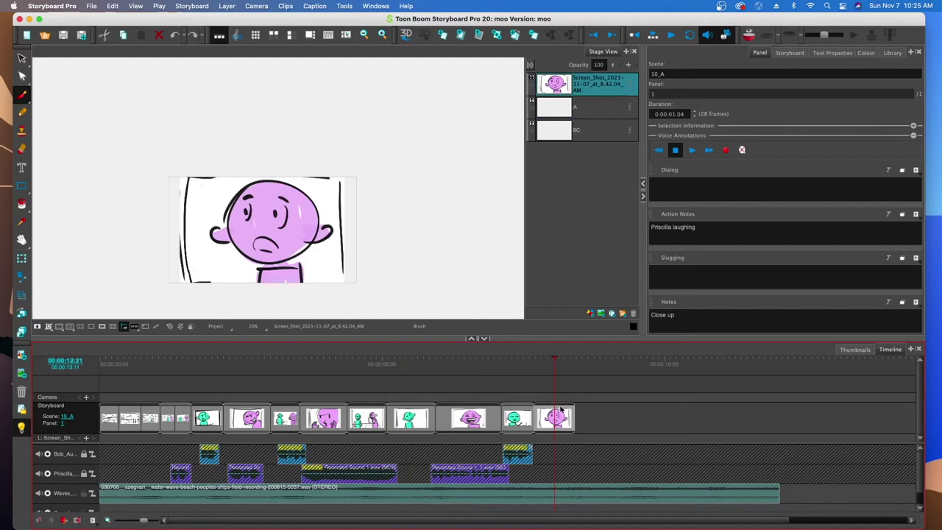
Try the worried Priscilla panel inside scene 6, and split it off at the timeline's end as scene 7_A, renaming the current scene only.
{"action": "mouse_move", "coordinate": [561, 417]}
{"action": "left_mouse_down"}
{"action": "mouse_move", "coordinate": [479, 442]}
{"action": "mouse_move", "coordinate": [343, 417]}
{"action": "left_mouse_up"}
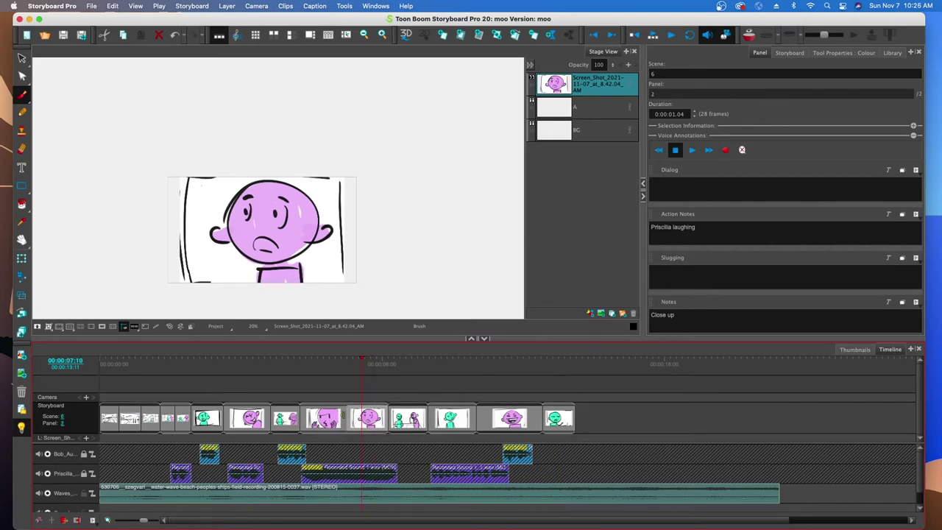
{"action": "mouse_move", "coordinate": [373, 419]}
{"action": "left_mouse_down"}
{"action": "mouse_move", "coordinate": [445, 436]}
{"action": "mouse_move", "coordinate": [666, 417]}
{"action": "left_mouse_up"}
{"action": "left_click", "coordinate": [355, 422]}
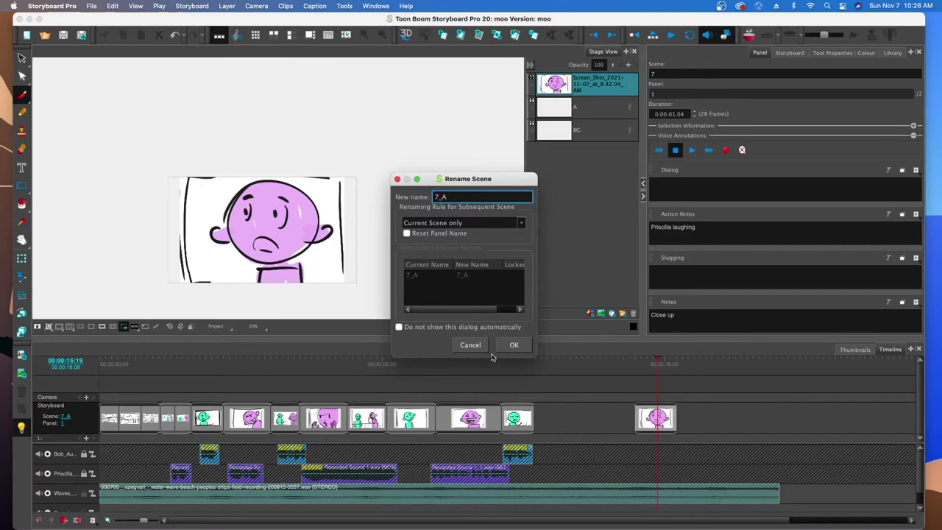
{"action": "left_click", "coordinate": [513, 347]}
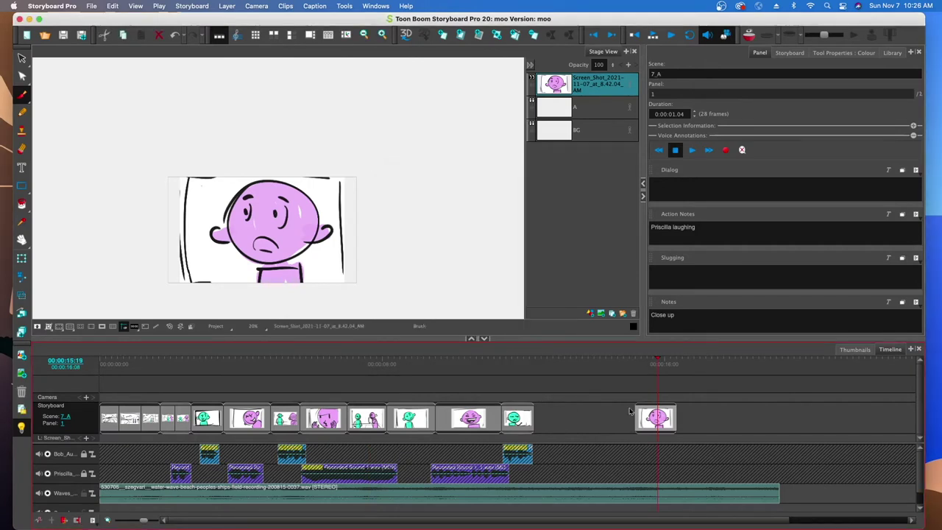
Move scene 7_A up against the end of Bob's last scene, closing the gap, and check the scene numbers before it.
{"action": "left_click_drag", "start_coordinate": [646, 410], "coordinate": [533, 413]}
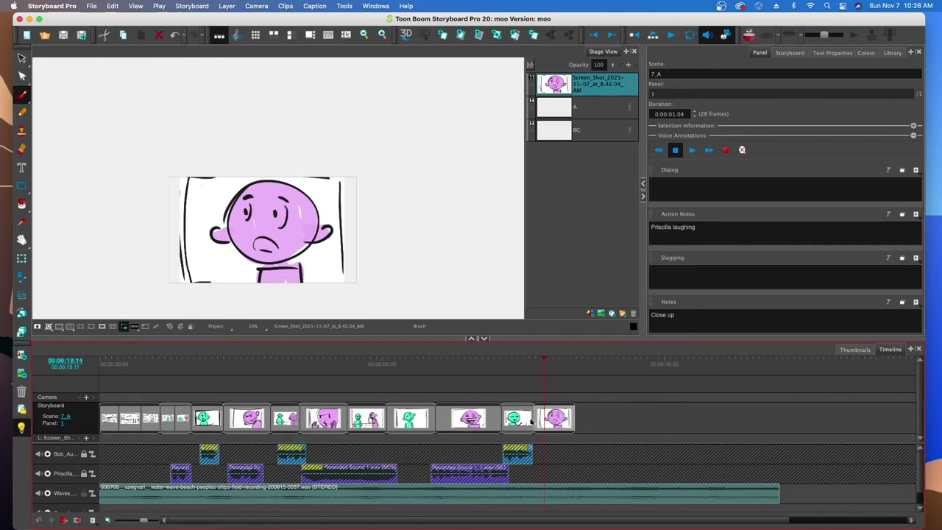
{"action": "left_click", "coordinate": [408, 418]}
{"action": "left_click", "coordinate": [480, 419]}
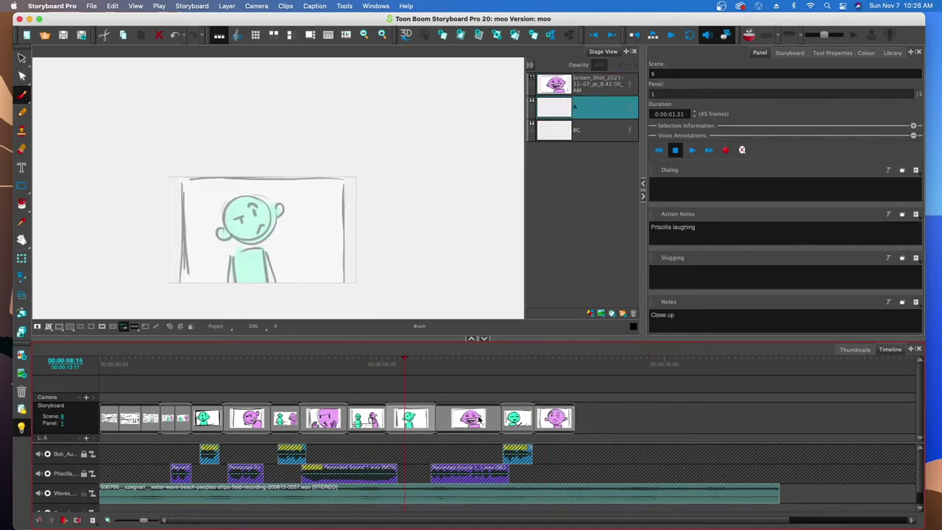
Renumber Bob's "You've got problems." scene as 10 and the worried Priscilla scene at the timeline's end as 11.
{"action": "left_click", "coordinate": [517, 417]}
{"action": "left_click", "coordinate": [666, 73]}
{"action": "double_click", "coordinate": [653, 74]}
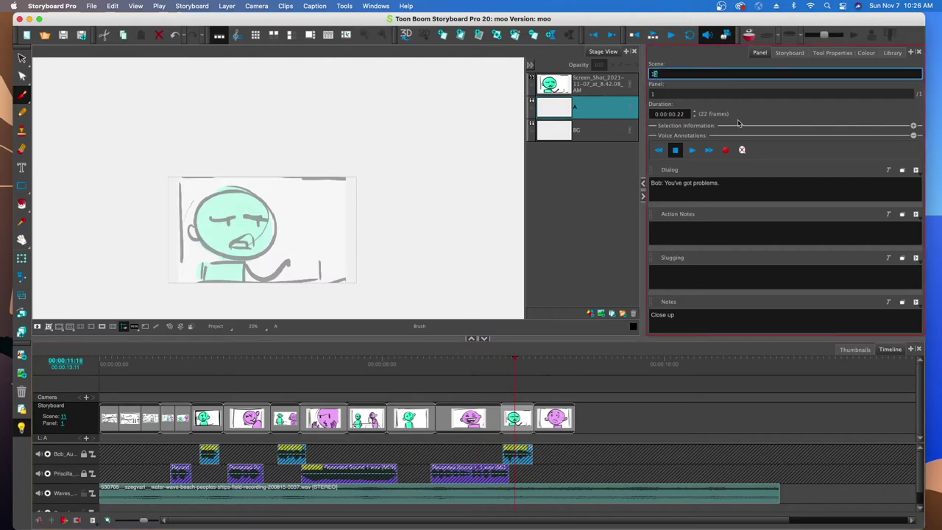
{"action": "type", "text": "10"}
{"action": "left_click", "coordinate": [568, 418]}
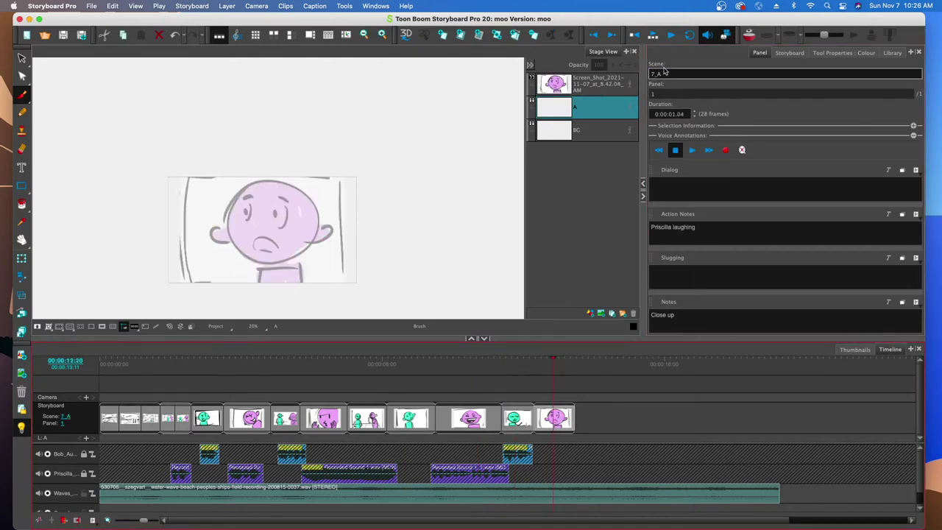
{"action": "double_click", "coordinate": [662, 74]}
{"action": "type", "text": "11"}
{"action": "key", "text": "Return"}
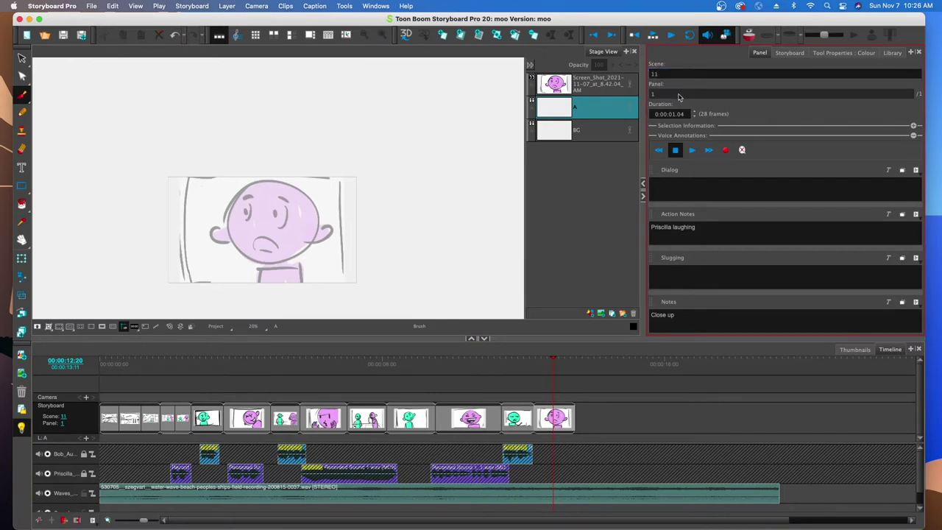
Check the scene and panel numbers of the storyboard panels along the timeline, from scene 1 to the last scene.
{"action": "left_click", "coordinate": [136, 420]}
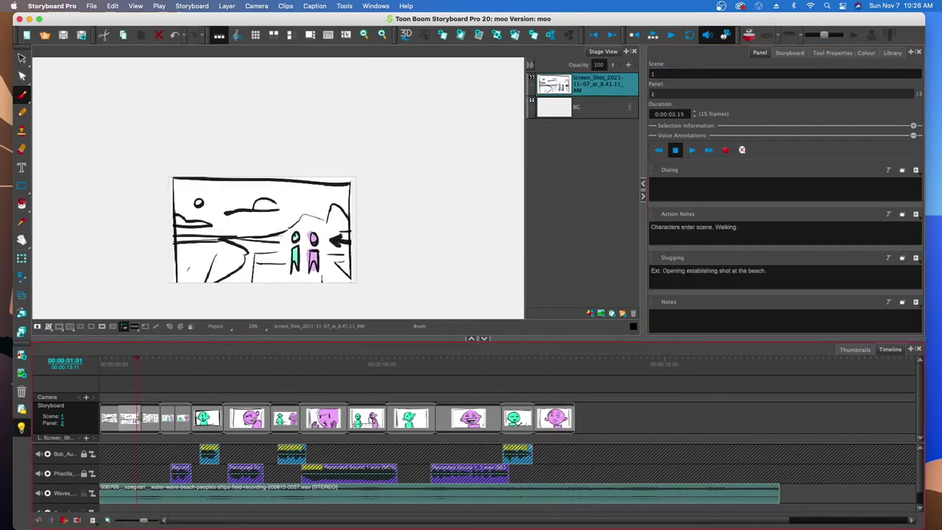
{"action": "left_click", "coordinate": [181, 418]}
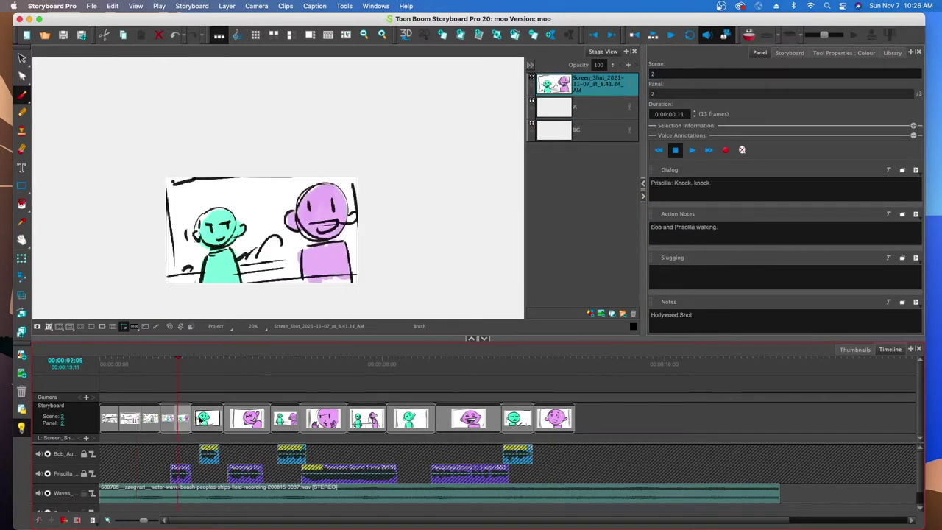
{"action": "left_click", "coordinate": [206, 418]}
{"action": "left_click", "coordinate": [248, 418]}
{"action": "left_click", "coordinate": [285, 417]}
{"action": "left_click", "coordinate": [324, 417]}
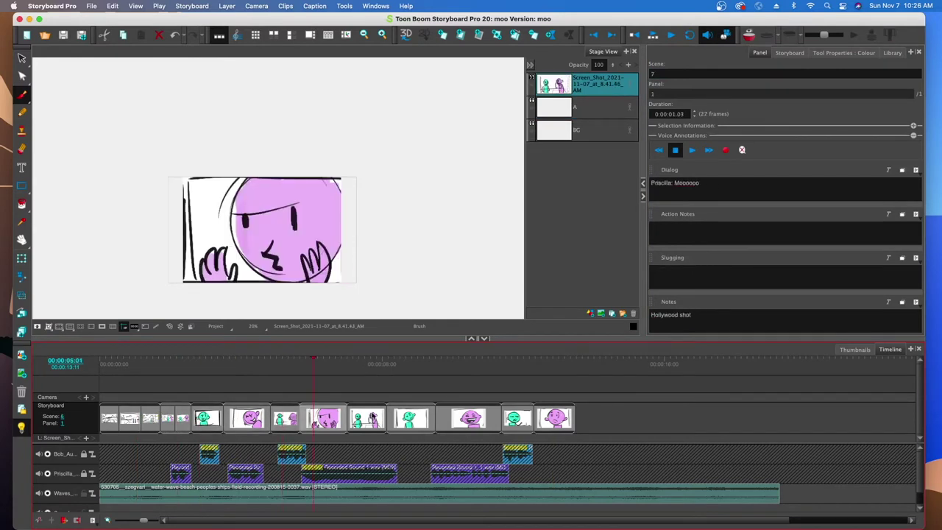
{"action": "left_click", "coordinate": [368, 418]}
{"action": "left_click", "coordinate": [409, 417]}
{"action": "left_click", "coordinate": [469, 418]}
{"action": "left_click", "coordinate": [518, 418]}
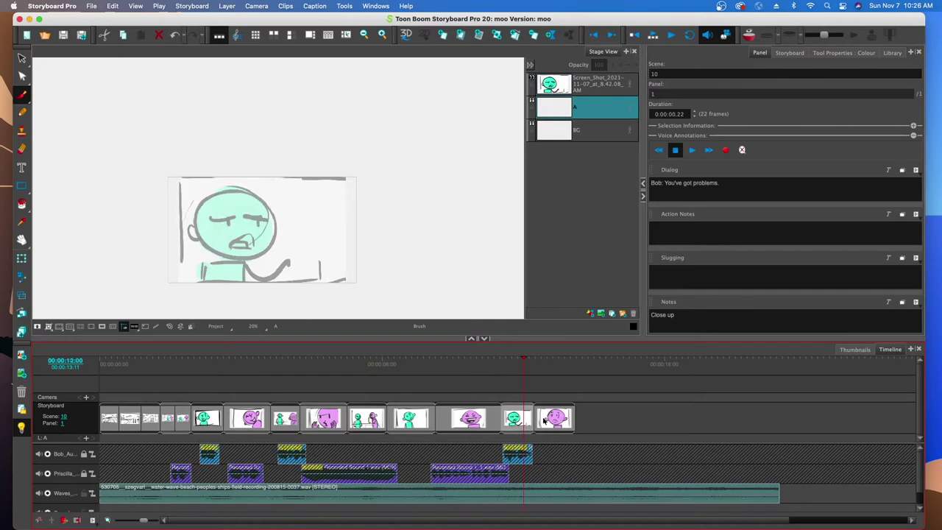
{"action": "left_click", "coordinate": [545, 420]}
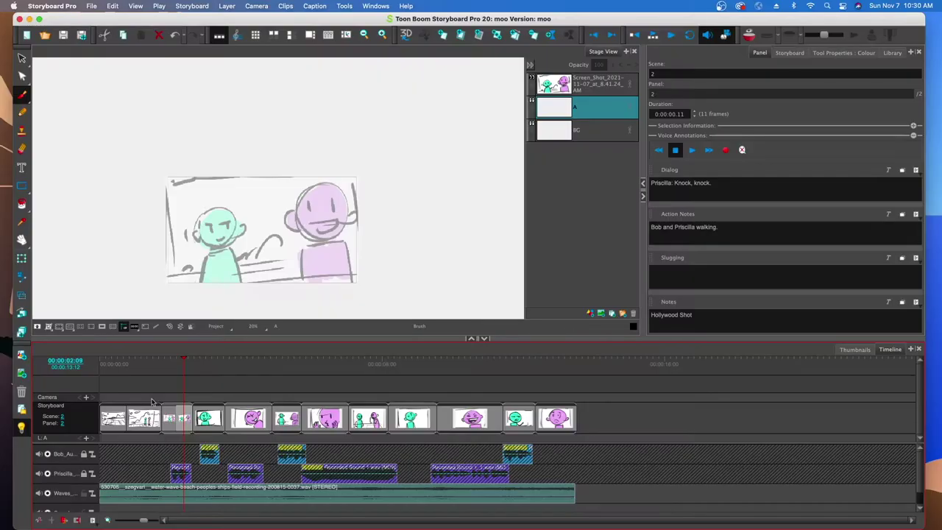
Set the brush's maximum size to 20 and sketch the horizon and mountain outline in scene 1's opening panel.
{"action": "left_click", "coordinate": [208, 418]}
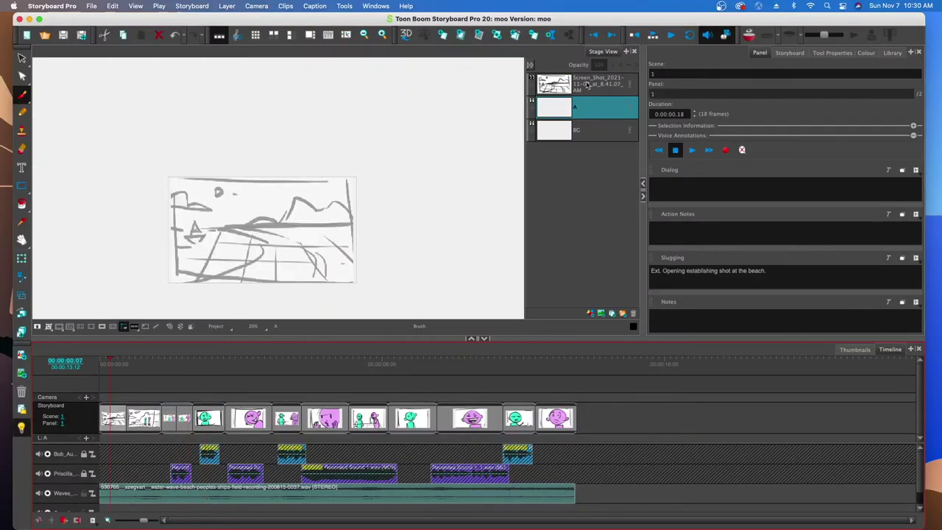
{"action": "left_click_drag", "start_coordinate": [376, 227], "coordinate": [48, 229]}
{"action": "left_click_drag", "start_coordinate": [417, 225], "coordinate": [375, 197]}
{"action": "left_click", "coordinate": [843, 52]}
{"action": "left_click_drag", "start_coordinate": [666, 131], "coordinate": [676, 131]}
{"action": "left_click_drag", "start_coordinate": [63, 228], "coordinate": [409, 229]}
{"action": "mouse_move", "coordinate": [411, 223]}
{"action": "left_mouse_down"}
{"action": "mouse_move", "coordinate": [371, 189]}
{"action": "mouse_move", "coordinate": [324, 200]}
{"action": "left_mouse_up"}
Sketch the distant hills, sun, clouds, winding path and ground lines of scene 1's beach background, extending beyond the frame.
{"action": "mouse_move", "coordinate": [322, 199]}
{"action": "left_mouse_down"}
{"action": "mouse_move", "coordinate": [208, 229]}
{"action": "mouse_move", "coordinate": [176, 226]}
{"action": "left_mouse_up"}
{"action": "left_click_drag", "start_coordinate": [147, 187], "coordinate": [152, 191]}
{"action": "left_click_drag", "start_coordinate": [70, 204], "coordinate": [156, 203]}
{"action": "left_click_drag", "start_coordinate": [189, 201], "coordinate": [271, 200]}
{"action": "left_click_drag", "start_coordinate": [214, 234], "coordinate": [313, 299]}
{"action": "left_click_drag", "start_coordinate": [227, 253], "coordinate": [125, 293]}
{"action": "left_click_drag", "start_coordinate": [281, 226], "coordinate": [401, 227]}
{"action": "left_click_drag", "start_coordinate": [153, 245], "coordinate": [207, 242]}
{"action": "left_click_drag", "start_coordinate": [151, 271], "coordinate": [110, 284]}
{"action": "left_click_drag", "start_coordinate": [253, 181], "coordinate": [345, 182]}
{"action": "left_click_drag", "start_coordinate": [103, 176], "coordinate": [183, 177]}
{"action": "left_click_drag", "start_coordinate": [219, 234], "coordinate": [286, 262]}
{"action": "left_click_drag", "start_coordinate": [342, 227], "coordinate": [433, 231]}
{"action": "left_click_drag", "start_coordinate": [373, 287], "coordinate": [420, 279]}
Move all the beach background strokes in scene 1's opening panel from layer A to the BG layer.
{"action": "key", "text": "alt+s"}
{"action": "left_click_drag", "start_coordinate": [387, 323], "coordinate": [177, 133]}
{"action": "key", "text": "super+x"}
{"action": "left_click", "coordinate": [574, 129]}
{"action": "key", "text": "super+v"}
Hide the reference image in scene 1's second panel and sketch the two small walking figures on layer A.
{"action": "left_click", "coordinate": [113, 420]}
{"action": "left_click", "coordinate": [141, 420]}
{"action": "left_click", "coordinate": [114, 420]}
{"action": "left_click", "coordinate": [143, 428]}
{"action": "left_click", "coordinate": [578, 107]}
{"action": "left_click", "coordinate": [531, 78]}
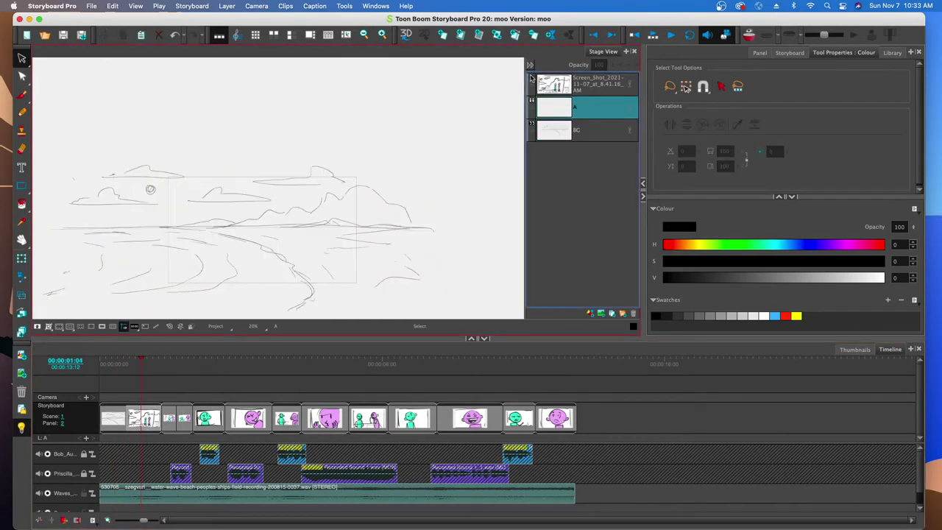
{"action": "key", "text": "alt+b"}
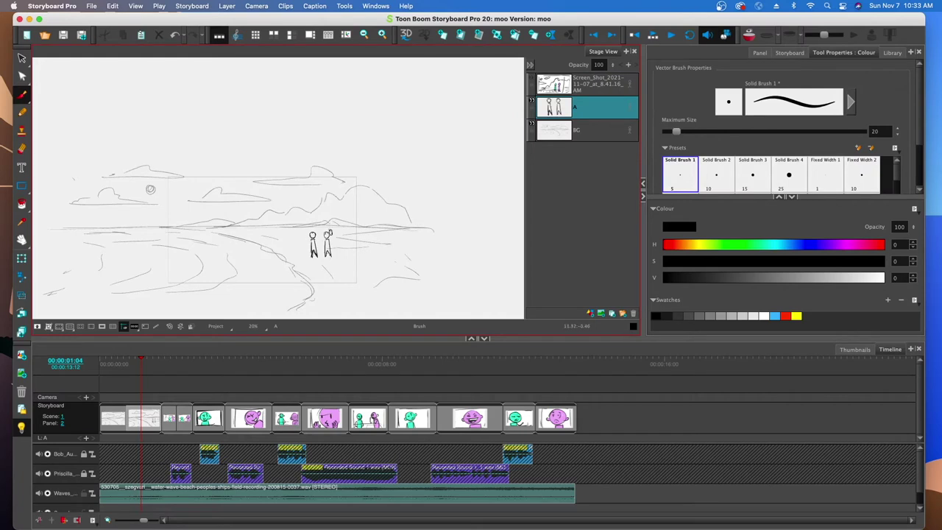
Turn on onion skin and sketch the entering figures farther along the beach in scene 1's first panel.
{"action": "left_click", "coordinate": [114, 418]}
{"action": "left_click", "coordinate": [747, 35]}
{"action": "mouse_move", "coordinate": [340, 230]}
{"action": "left_mouse_down"}
{"action": "mouse_move", "coordinate": [344, 251]}
{"action": "mouse_move", "coordinate": [331, 253]}
{"action": "left_mouse_up"}
{"action": "left_click_drag", "start_coordinate": [347, 234], "coordinate": [347, 252]}
{"action": "left_click", "coordinate": [147, 418]}
Sketch the horizon, boardwalk perspective lines and mountains on the BG layer of scene 2's first panel.
{"action": "left_click", "coordinate": [168, 418]}
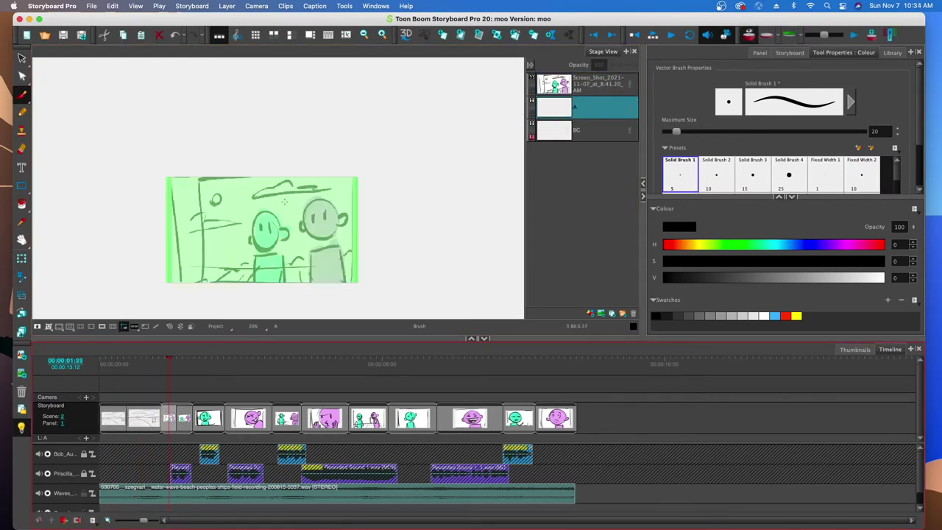
{"action": "left_click", "coordinate": [576, 129]}
{"action": "left_click_drag", "start_coordinate": [390, 257], "coordinate": [106, 258]}
{"action": "left_click_drag", "start_coordinate": [345, 267], "coordinate": [367, 282]}
{"action": "left_click_drag", "start_coordinate": [309, 272], "coordinate": [323, 290]}
{"action": "left_click_drag", "start_coordinate": [275, 262], "coordinate": [280, 293]}
{"action": "left_click_drag", "start_coordinate": [180, 265], "coordinate": [145, 277]}
{"action": "left_click_drag", "start_coordinate": [287, 276], "coordinate": [118, 273]}
{"action": "left_click_drag", "start_coordinate": [374, 227], "coordinate": [233, 250]}
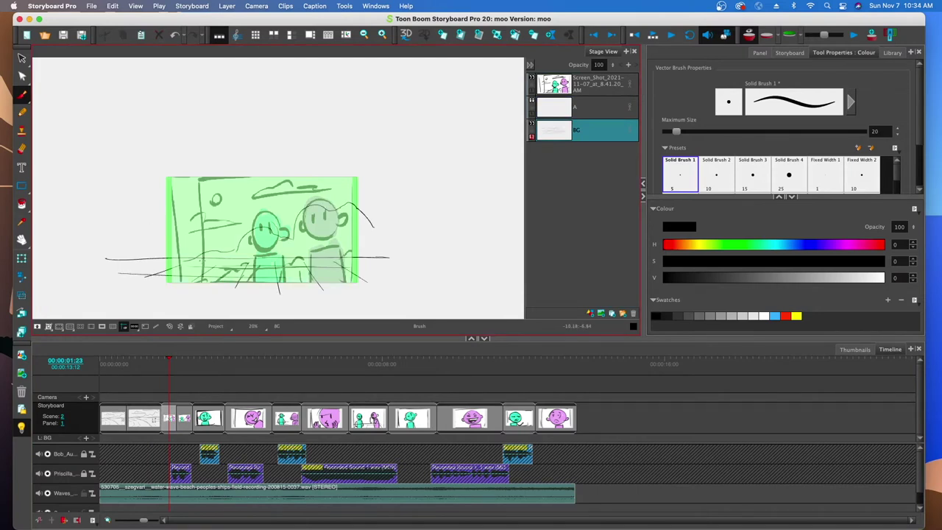
Sketch Bob and Priscilla with her hair bun on layer A of scene 2's first panel, and hide the reference image.
{"action": "left_click", "coordinate": [576, 106]}
{"action": "mouse_move", "coordinate": [320, 197]}
{"action": "left_mouse_down"}
{"action": "mouse_move", "coordinate": [315, 219]}
{"action": "mouse_move", "coordinate": [337, 206]}
{"action": "left_mouse_up"}
{"action": "key", "text": "super+z"}
{"action": "left_click_drag", "start_coordinate": [339, 219], "coordinate": [338, 226]}
{"action": "mouse_move", "coordinate": [305, 250]}
{"action": "left_mouse_down"}
{"action": "mouse_move", "coordinate": [335, 243]}
{"action": "mouse_move", "coordinate": [340, 286]}
{"action": "left_mouse_up"}
{"action": "left_click_drag", "start_coordinate": [251, 200], "coordinate": [255, 200]}
{"action": "left_click_drag", "start_coordinate": [236, 286], "coordinate": [269, 290]}
{"action": "left_click", "coordinate": [531, 80]}
{"action": "mouse_move", "coordinate": [312, 204]}
{"action": "left_mouse_down"}
{"action": "mouse_move", "coordinate": [326, 211]}
{"action": "mouse_move", "coordinate": [296, 209]}
{"action": "left_mouse_up"}
Hide the reference image in scene 2's second panel and sketch Priscilla talking beside Bob on layer A.
{"action": "left_click", "coordinate": [187, 419]}
{"action": "left_click", "coordinate": [531, 80]}
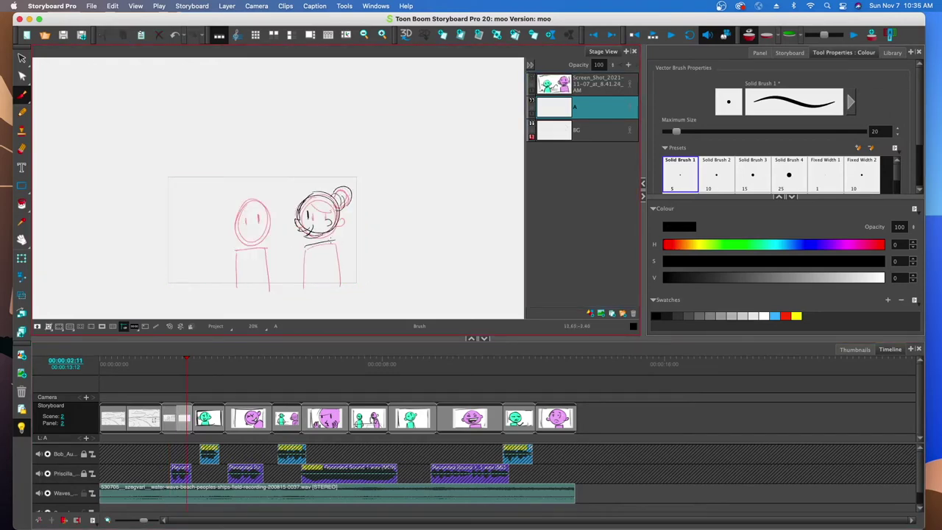
{"action": "left_click_drag", "start_coordinate": [306, 246], "coordinate": [304, 288]}
{"action": "left_click_drag", "start_coordinate": [334, 240], "coordinate": [337, 290]}
{"action": "left_click_drag", "start_coordinate": [236, 215], "coordinate": [271, 220]}
{"action": "left_click_drag", "start_coordinate": [235, 286], "coordinate": [269, 287]}
Select and reposition Bob's strokes in scene 2 and redraw the side of his body.
{"action": "left_click", "coordinate": [168, 409]}
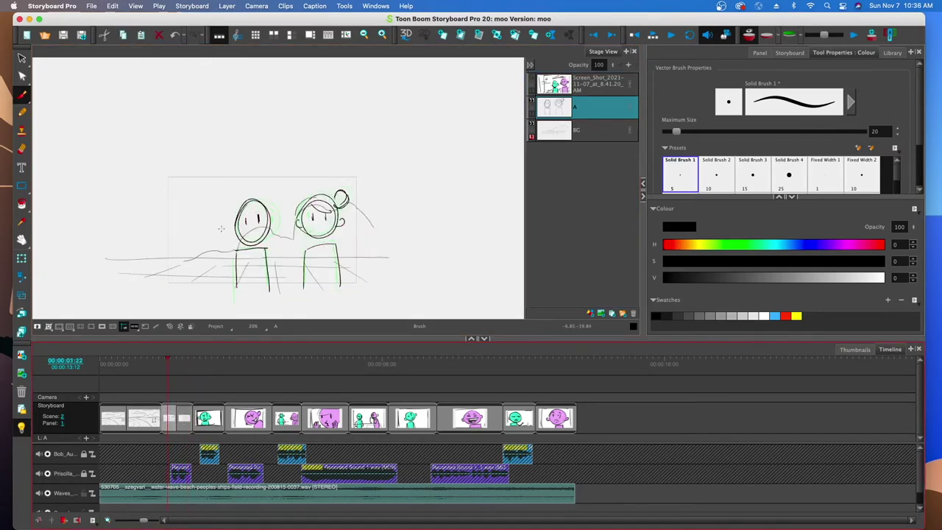
{"action": "key", "text": "alt+s"}
{"action": "left_click", "coordinate": [206, 368]}
{"action": "left_click", "coordinate": [187, 366]}
{"action": "key", "text": "super+a"}
{"action": "left_click_drag", "start_coordinate": [231, 185], "coordinate": [281, 233]}
{"action": "left_click_drag", "start_coordinate": [286, 262], "coordinate": [265, 227]}
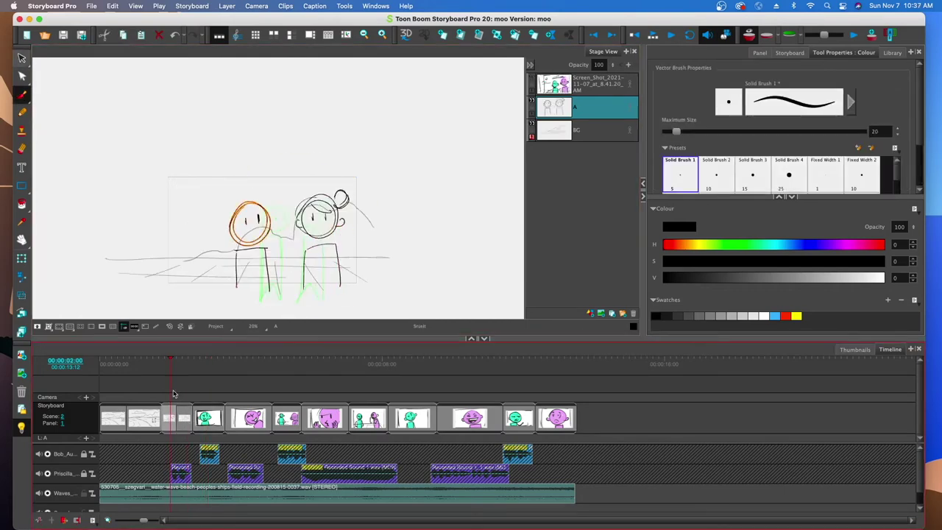
{"action": "key", "text": "Left"}
{"action": "key", "text": "alt+s"}
{"action": "key", "text": "alt+b"}
{"action": "left_click_drag", "start_coordinate": [289, 254], "coordinate": [283, 297]}
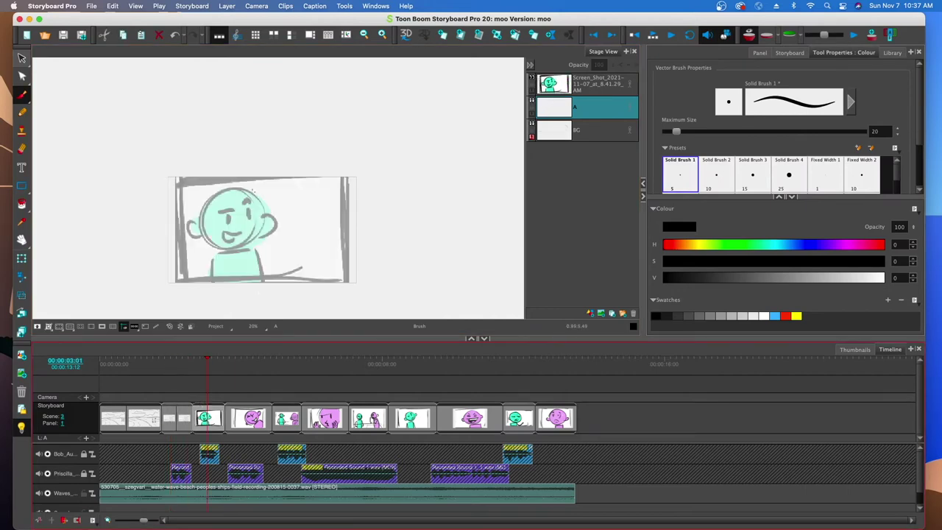
Trace Bob's head and body over the reference in scene 3 and hide the reference image.
{"action": "left_click_drag", "start_coordinate": [243, 204], "coordinate": [253, 196]}
{"action": "left_click_drag", "start_coordinate": [219, 228], "coordinate": [258, 294]}
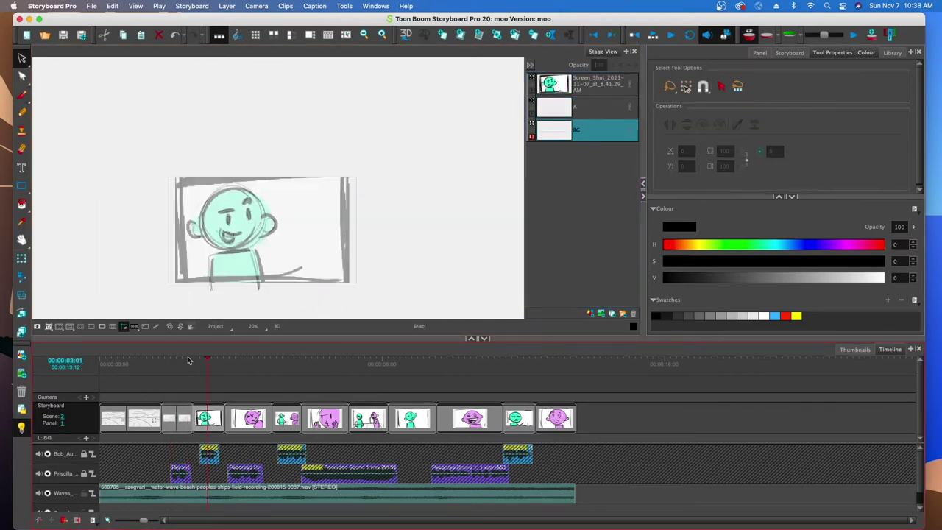
{"action": "left_click", "coordinate": [531, 77]}
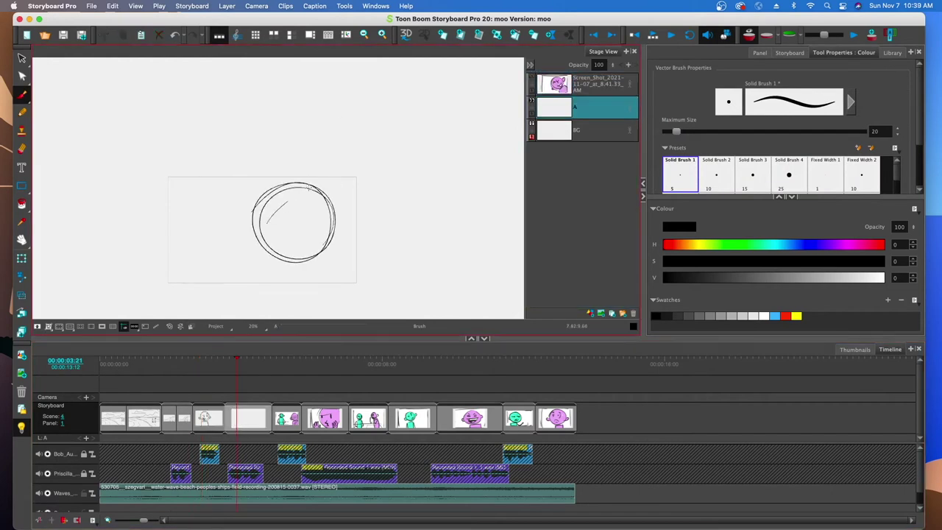
Sketch Priscilla's face, hair bun, hand at her chin and shoulders on layer A of scene 4.
{"action": "left_click_drag", "start_coordinate": [272, 218], "coordinate": [303, 245]}
{"action": "left_click_drag", "start_coordinate": [271, 231], "coordinate": [293, 247]}
{"action": "left_click_drag", "start_coordinate": [281, 200], "coordinate": [290, 207]}
{"action": "left_click_drag", "start_coordinate": [298, 187], "coordinate": [330, 231]}
{"action": "left_click_drag", "start_coordinate": [300, 219], "coordinate": [324, 248]}
{"action": "left_click_drag", "start_coordinate": [266, 260], "coordinate": [293, 264]}
{"action": "left_click_drag", "start_coordinate": [268, 266], "coordinate": [268, 281]}
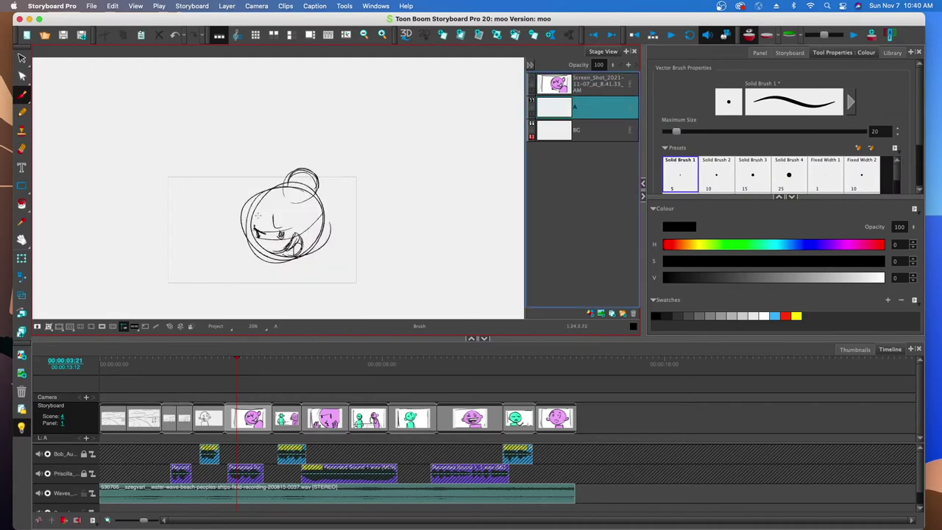
{"action": "left_click_drag", "start_coordinate": [295, 257], "coordinate": [305, 289]}
{"action": "left_click_drag", "start_coordinate": [327, 249], "coordinate": [341, 290]}
Redraw Priscilla's eyes and rework the outlines of her head, ear and hair bun in scene 4.
{"action": "key", "text": "alt+s"}
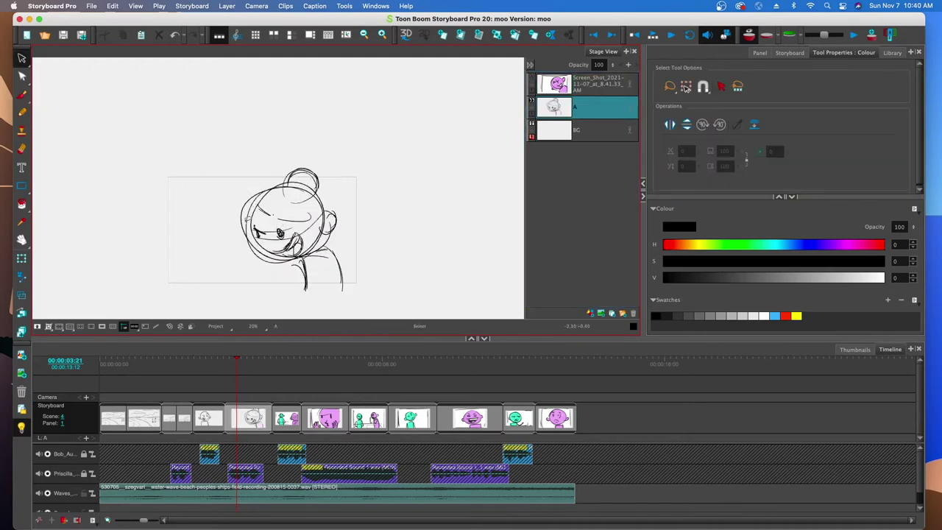
{"action": "key", "text": "alt+b"}
{"action": "left_click_drag", "start_coordinate": [280, 226], "coordinate": [258, 234]}
{"action": "left_click_drag", "start_coordinate": [284, 237], "coordinate": [266, 226]}
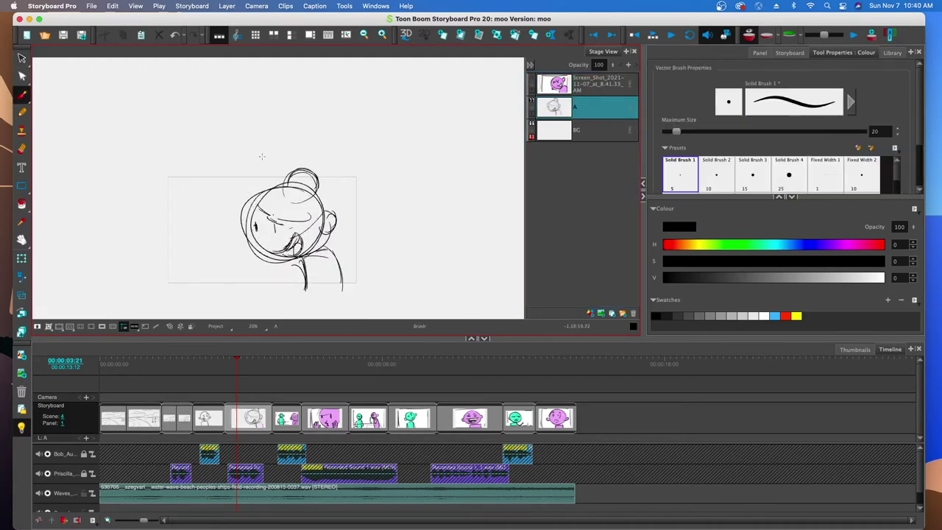
{"action": "left_click_drag", "start_coordinate": [310, 185], "coordinate": [250, 241]}
{"action": "left_click_drag", "start_coordinate": [315, 207], "coordinate": [331, 232]}
{"action": "left_click_drag", "start_coordinate": [298, 168], "coordinate": [321, 196]}
Trace Bob with his hands on his hips and Priscilla seen from behind on layer A of scene 5.
{"action": "left_click", "coordinate": [285, 417]}
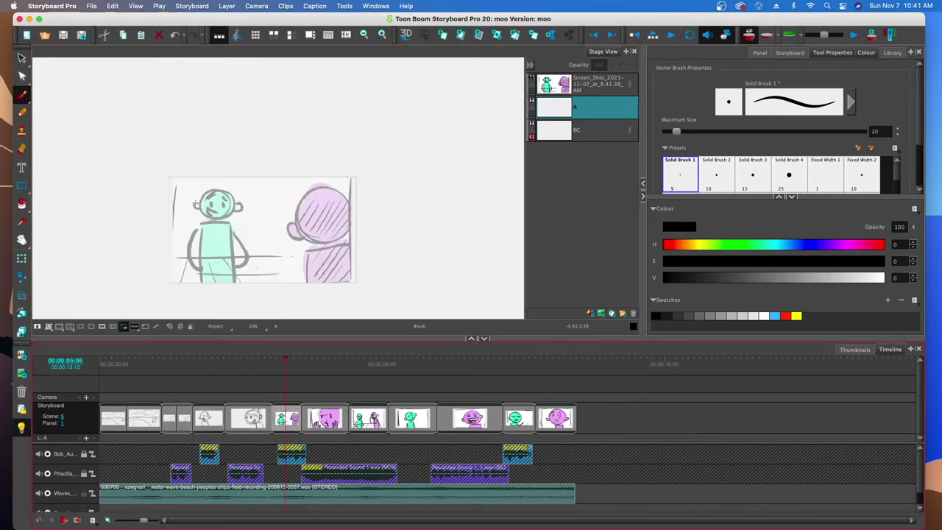
{"action": "mouse_move", "coordinate": [195, 200]}
{"action": "left_mouse_down"}
{"action": "mouse_move", "coordinate": [237, 207]}
{"action": "mouse_move", "coordinate": [232, 306]}
{"action": "left_mouse_up"}
{"action": "mouse_move", "coordinate": [184, 221]}
{"action": "left_mouse_down"}
{"action": "mouse_move", "coordinate": [193, 272]}
{"action": "mouse_move", "coordinate": [235, 228]}
{"action": "left_mouse_up"}
{"action": "left_click_drag", "start_coordinate": [324, 168], "coordinate": [345, 184]}
{"action": "left_click_drag", "start_coordinate": [309, 246], "coordinate": [355, 288]}
{"action": "left_click_drag", "start_coordinate": [308, 250], "coordinate": [312, 294]}
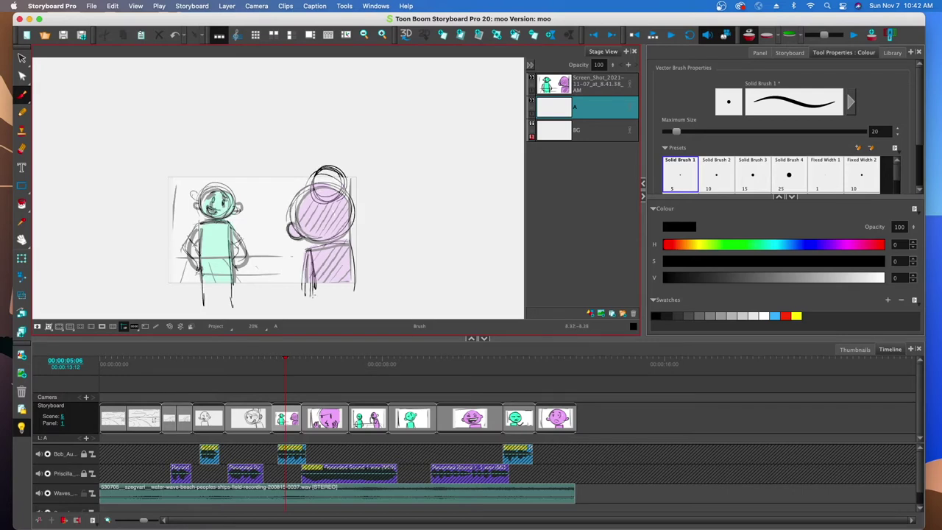
Hide scene 5's reference image and sketch the horizon, boat, boardwalk edges, sun and clouds on its BG layer.
{"action": "left_click", "coordinate": [531, 79]}
{"action": "left_click", "coordinate": [588, 130]}
{"action": "mouse_move", "coordinate": [156, 247]}
{"action": "left_mouse_down"}
{"action": "mouse_move", "coordinate": [291, 247]}
{"action": "mouse_move", "coordinate": [278, 256]}
{"action": "left_mouse_up"}
{"action": "left_click_drag", "start_coordinate": [256, 264], "coordinate": [259, 288]}
{"action": "mouse_move", "coordinate": [262, 244]}
{"action": "left_mouse_down"}
{"action": "mouse_move", "coordinate": [280, 246]}
{"action": "mouse_move", "coordinate": [273, 242]}
{"action": "left_mouse_up"}
{"action": "left_click_drag", "start_coordinate": [263, 279], "coordinate": [295, 278]}
{"action": "left_click_drag", "start_coordinate": [259, 195], "coordinate": [265, 198]}
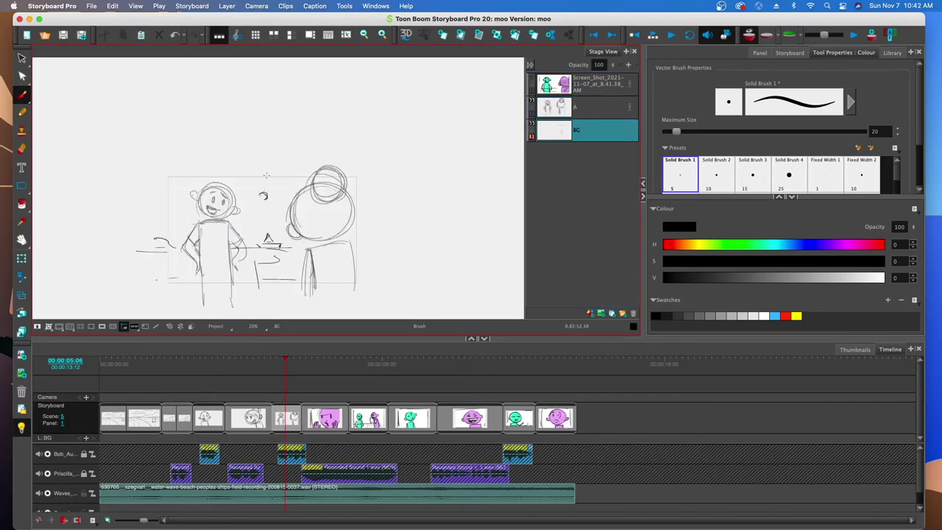
{"action": "left_click_drag", "start_coordinate": [143, 199], "coordinate": [197, 211]}
{"action": "left_click_drag", "start_coordinate": [228, 176], "coordinate": [300, 182]}
Add a horizontal background line behind Bob in scene 3 and return to scene 5.
{"action": "left_click", "coordinate": [218, 364]}
{"action": "left_click_drag", "start_coordinate": [129, 272], "coordinate": [207, 273]}
{"action": "left_click", "coordinate": [283, 364]}
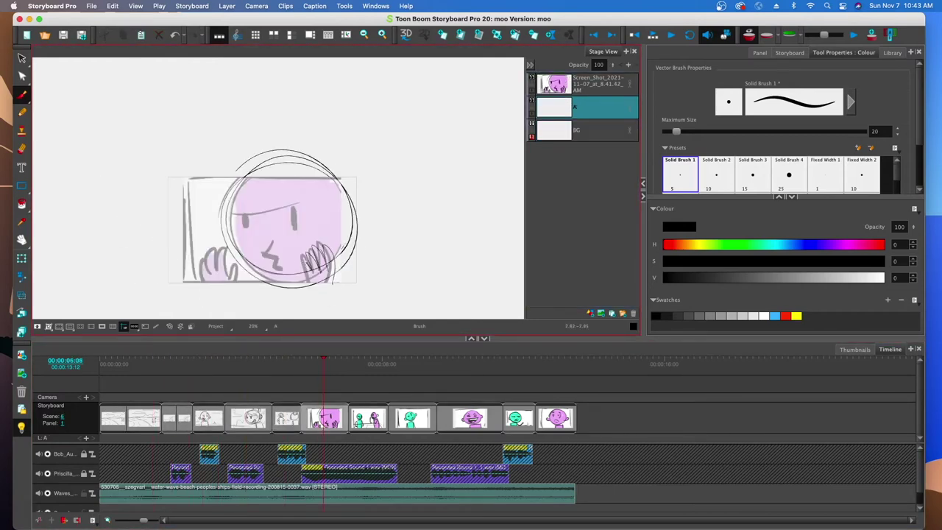
Sketch Priscilla's close-up face, raised hands and hair in scene 6 and hide the reference image.
{"action": "left_click_drag", "start_coordinate": [302, 261], "coordinate": [308, 290]}
{"action": "mouse_move", "coordinate": [226, 248]}
{"action": "left_mouse_down"}
{"action": "mouse_move", "coordinate": [236, 286]}
{"action": "mouse_move", "coordinate": [216, 274]}
{"action": "left_mouse_up"}
{"action": "left_click_drag", "start_coordinate": [217, 247], "coordinate": [202, 281]}
{"action": "left_click_drag", "start_coordinate": [269, 259], "coordinate": [278, 268]}
{"action": "left_click_drag", "start_coordinate": [215, 213], "coordinate": [298, 214]}
{"action": "left_click_drag", "start_coordinate": [252, 181], "coordinate": [292, 203]}
{"action": "left_click_drag", "start_coordinate": [303, 153], "coordinate": [352, 178]}
{"action": "left_click_drag", "start_coordinate": [352, 214], "coordinate": [351, 234]}
{"action": "mouse_move", "coordinate": [281, 217]}
{"action": "left_mouse_down"}
{"action": "mouse_move", "coordinate": [284, 232]}
{"action": "mouse_move", "coordinate": [244, 233]}
{"action": "left_mouse_up"}
{"action": "left_click", "coordinate": [531, 79]}
Trace Bob and Priscilla facing each other over the reference on layer A of scene 7.
{"action": "left_click", "coordinate": [366, 418]}
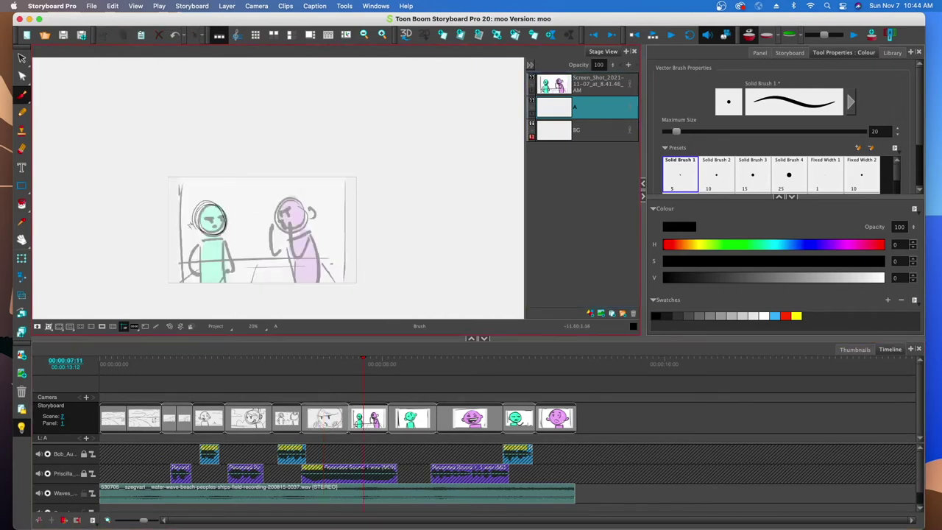
{"action": "left_click_drag", "start_coordinate": [212, 226], "coordinate": [217, 227]}
{"action": "left_click_drag", "start_coordinate": [202, 239], "coordinate": [223, 239]}
{"action": "mouse_move", "coordinate": [198, 242]}
{"action": "left_mouse_down"}
{"action": "mouse_move", "coordinate": [184, 266]}
{"action": "mouse_move", "coordinate": [205, 284]}
{"action": "left_mouse_up"}
{"action": "left_click_drag", "start_coordinate": [224, 239], "coordinate": [229, 288]}
{"action": "mouse_move", "coordinate": [290, 230]}
{"action": "left_mouse_down"}
{"action": "mouse_move", "coordinate": [309, 246]}
{"action": "mouse_move", "coordinate": [317, 285]}
{"action": "left_mouse_up"}
{"action": "mouse_move", "coordinate": [298, 197]}
{"action": "left_mouse_down"}
{"action": "mouse_move", "coordinate": [313, 206]}
{"action": "mouse_move", "coordinate": [281, 253]}
{"action": "left_mouse_up"}
Sketch the mountains, clouds, path and horizon lines on the BG layer of scene 7.
{"action": "left_click", "coordinate": [586, 129]}
{"action": "mouse_move", "coordinate": [343, 210]}
{"action": "left_mouse_down"}
{"action": "mouse_move", "coordinate": [383, 228]}
{"action": "mouse_move", "coordinate": [318, 239]}
{"action": "left_mouse_up"}
{"action": "left_click_drag", "start_coordinate": [192, 186], "coordinate": [266, 192]}
{"action": "left_click_drag", "start_coordinate": [267, 265], "coordinate": [233, 289]}
{"action": "left_click_drag", "start_coordinate": [130, 221], "coordinate": [190, 218]}
{"action": "left_click_drag", "start_coordinate": [142, 255], "coordinate": [184, 256]}
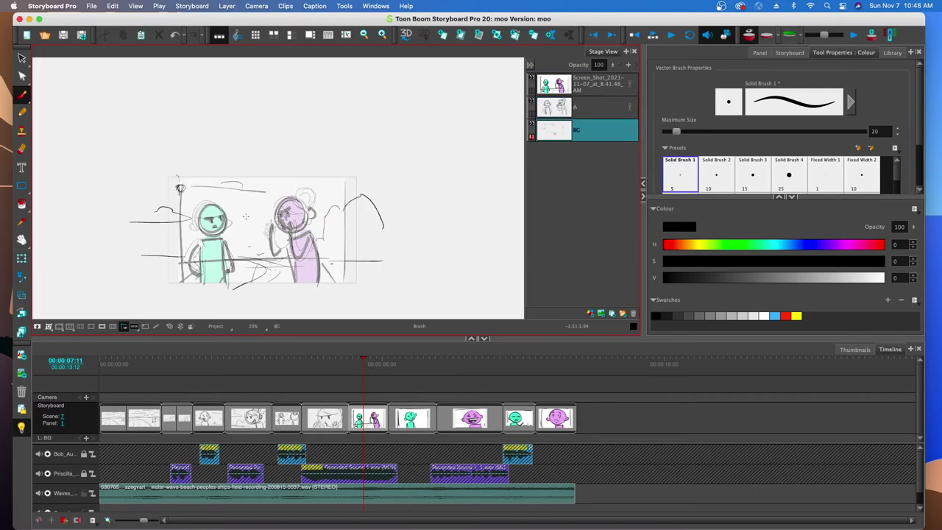
Add more cloud and skyline strokes on the BG layer of scene 7 and hide the reference image.
{"action": "left_click_drag", "start_coordinate": [237, 218], "coordinate": [267, 215]}
{"action": "left_click_drag", "start_coordinate": [300, 181], "coordinate": [374, 187]}
{"action": "left_click", "coordinate": [531, 79]}
Sketch bushes and a cloud beside Priscilla on the BG layer of scene 6, deleting the unwanted strokes.
{"action": "left_click", "coordinate": [144, 418]}
{"action": "left_click", "coordinate": [167, 418]}
{"action": "left_click", "coordinate": [248, 418]}
{"action": "left_click", "coordinate": [364, 418]}
{"action": "left_click", "coordinate": [320, 418]}
{"action": "left_click_drag", "start_coordinate": [150, 255], "coordinate": [212, 223]}
{"action": "left_click_drag", "start_coordinate": [163, 189], "coordinate": [122, 195]}
{"action": "key", "text": "alt+s"}
{"action": "mouse_move", "coordinate": [126, 238]}
{"action": "left_mouse_down"}
{"action": "mouse_move", "coordinate": [199, 294]}
{"action": "mouse_move", "coordinate": [178, 241]}
{"action": "left_mouse_up"}
{"action": "key", "text": "Delete"}
{"action": "key", "text": "alt+b"}
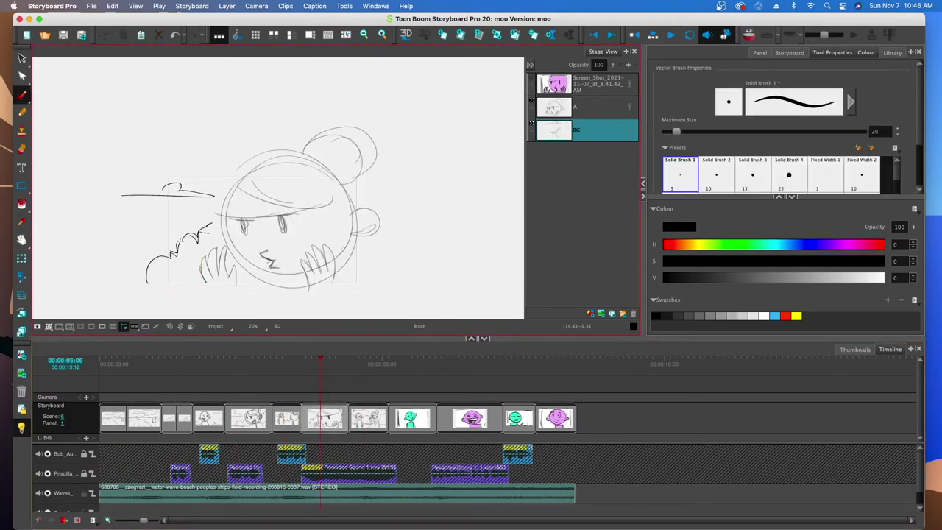
Delete Bob's existing drawing from layer A of scene 8 to make room for a fresh sketch.
{"action": "left_click", "coordinate": [367, 418]}
{"action": "left_click", "coordinate": [418, 418]}
{"action": "left_click", "coordinate": [530, 78]}
{"action": "left_click", "coordinate": [22, 58]}
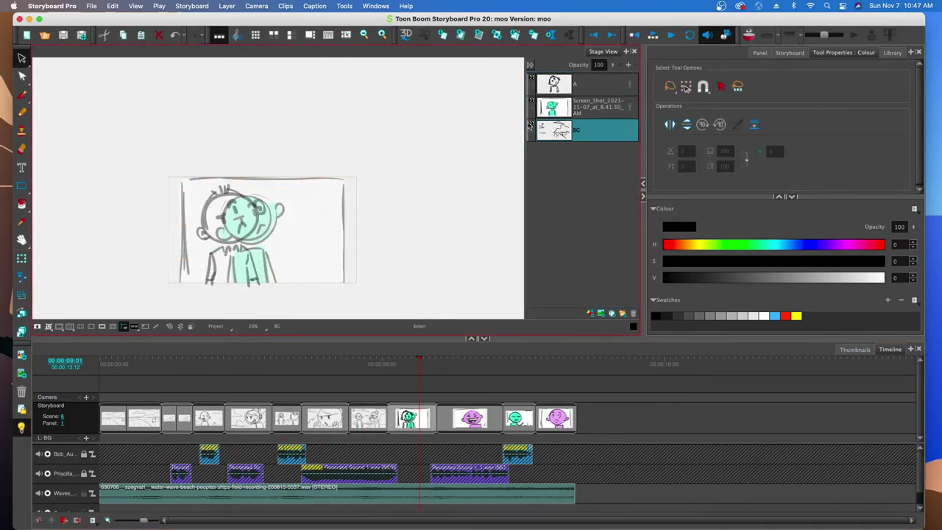
{"action": "left_click", "coordinate": [581, 84]}
{"action": "key", "text": "Delete"}
{"action": "key", "text": "alt+b"}
Redraw Bob's hair, head, facial features, ear and body with the brush on layer A of scene 8.
{"action": "left_click_drag", "start_coordinate": [243, 189], "coordinate": [234, 193]}
{"action": "left_click_drag", "start_coordinate": [229, 198], "coordinate": [255, 252]}
{"action": "left_click_drag", "start_coordinate": [222, 229], "coordinate": [256, 214]}
{"action": "mouse_move", "coordinate": [279, 202]}
{"action": "left_mouse_down"}
{"action": "mouse_move", "coordinate": [285, 214]}
{"action": "mouse_move", "coordinate": [263, 208]}
{"action": "left_mouse_up"}
{"action": "left_click_drag", "start_coordinate": [253, 248], "coordinate": [265, 243]}
{"action": "mouse_move", "coordinate": [199, 249]}
{"action": "left_mouse_down"}
{"action": "mouse_move", "coordinate": [214, 250]}
{"action": "mouse_move", "coordinate": [227, 293]}
{"action": "left_mouse_up"}
Sketch the horizon, cloud and landscape lines behind Bob on the BG layer of scene 8.
{"action": "left_click", "coordinate": [581, 130]}
{"action": "left_click_drag", "start_coordinate": [128, 270], "coordinate": [213, 273]}
{"action": "left_click_drag", "start_coordinate": [297, 230], "coordinate": [370, 232]}
{"action": "left_click_drag", "start_coordinate": [204, 204], "coordinate": [126, 206]}
{"action": "left_click_drag", "start_coordinate": [185, 231], "coordinate": [131, 242]}
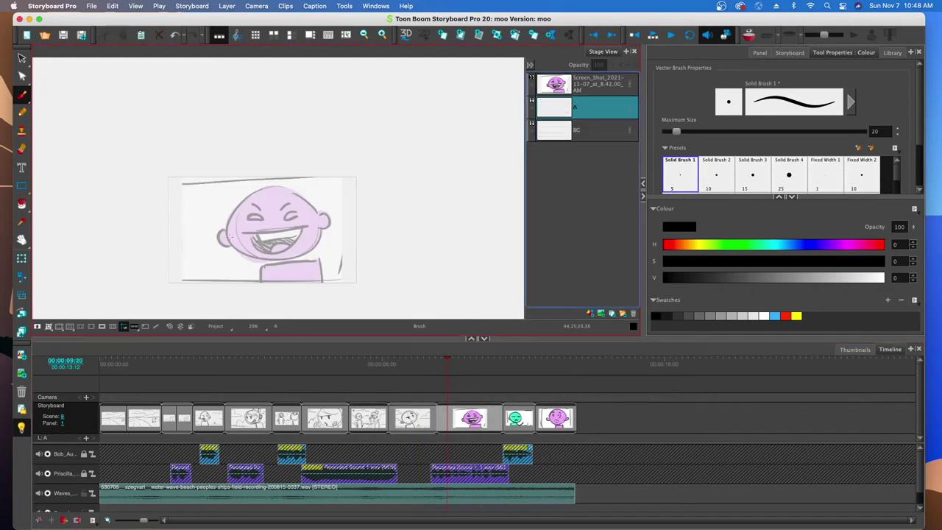
Sketch Priscilla bending forward, with her hair bun, face, arms and legs, on layer A of scene 9.
{"action": "mouse_move", "coordinate": [280, 192]}
{"action": "left_mouse_down"}
{"action": "mouse_move", "coordinate": [273, 219]}
{"action": "mouse_move", "coordinate": [311, 290]}
{"action": "mouse_move", "coordinate": [331, 168]}
{"action": "left_mouse_up"}
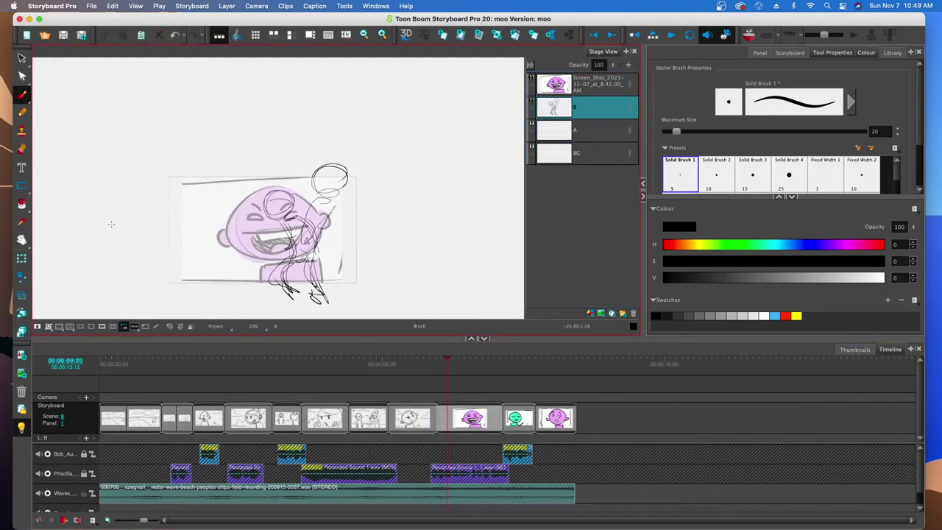
{"action": "left_click", "coordinate": [596, 130]}
{"action": "left_click_drag", "start_coordinate": [283, 177], "coordinate": [293, 190]}
{"action": "mouse_move", "coordinate": [274, 193]}
{"action": "left_mouse_down"}
{"action": "mouse_move", "coordinate": [301, 209]}
{"action": "mouse_move", "coordinate": [322, 287]}
{"action": "left_mouse_up"}
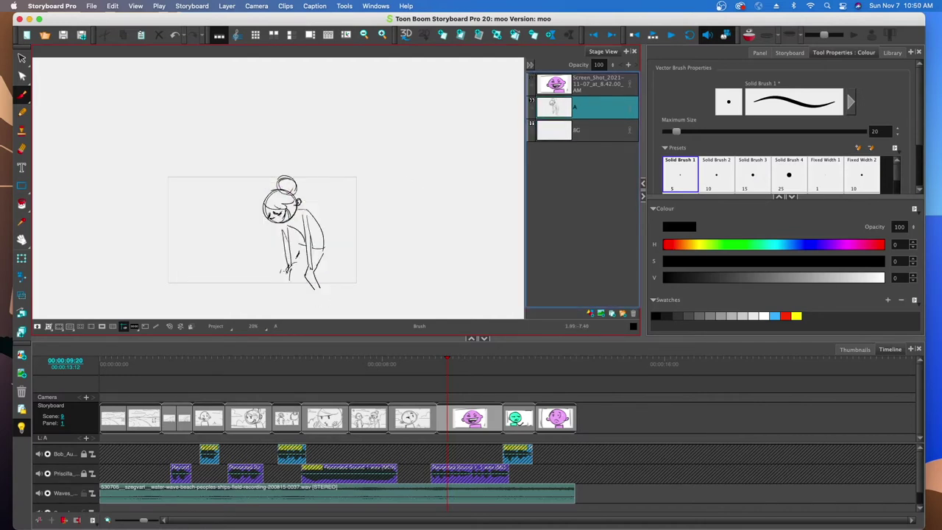
{"action": "left_click_drag", "start_coordinate": [288, 273], "coordinate": [297, 297]}
Sketch the horizon, hills and cloud lines on the BG layer of scene 9, deleting the unwanted foreground strokes.
{"action": "left_click", "coordinate": [581, 130]}
{"action": "left_click_drag", "start_coordinate": [334, 264], "coordinate": [372, 262]}
{"action": "left_click_drag", "start_coordinate": [120, 262], "coordinate": [277, 264]}
{"action": "left_click_drag", "start_coordinate": [312, 213], "coordinate": [388, 228]}
{"action": "left_click_drag", "start_coordinate": [169, 250], "coordinate": [273, 228]}
{"action": "key", "text": "alt+s"}
{"action": "left_click_drag", "start_coordinate": [220, 274], "coordinate": [257, 329]}
{"action": "key", "text": "Delete"}
{"action": "key", "text": "alt+b"}
{"action": "left_click_drag", "start_coordinate": [105, 199], "coordinate": [228, 194]}
Sketch Bob's close-up face, ear and shoulders on layer A of scene 10.
{"action": "left_click", "coordinate": [515, 418]}
{"action": "left_click", "coordinate": [595, 107]}
{"action": "left_click_drag", "start_coordinate": [247, 217], "coordinate": [269, 221]}
{"action": "mouse_move", "coordinate": [229, 244]}
{"action": "left_mouse_down"}
{"action": "mouse_move", "coordinate": [237, 239]}
{"action": "mouse_move", "coordinate": [190, 245]}
{"action": "left_mouse_up"}
{"action": "left_click_drag", "start_coordinate": [207, 261], "coordinate": [204, 293]}
{"action": "left_click_drag", "start_coordinate": [245, 268], "coordinate": [319, 271]}
Sketch the horizon, hill and cloud lines on the BG layer of scene 10 and hide the reference image.
{"action": "left_click", "coordinate": [566, 132]}
{"action": "left_click_drag", "start_coordinate": [159, 269], "coordinate": [193, 269]}
{"action": "left_click_drag", "start_coordinate": [332, 272], "coordinate": [373, 273]}
{"action": "left_click_drag", "start_coordinate": [377, 213], "coordinate": [388, 235]}
{"action": "mouse_move", "coordinate": [194, 199]}
{"action": "left_mouse_down"}
{"action": "mouse_move", "coordinate": [125, 200]}
{"action": "mouse_move", "coordinate": [160, 188]}
{"action": "left_mouse_up"}
{"action": "key", "text": "alt+s"}
{"action": "left_click", "coordinate": [169, 198]}
{"action": "left_click", "coordinate": [531, 83]}
Sketch Priscilla's close-up head, hair bun, ear, face and shoulders in scene 11.
{"action": "left_click", "coordinate": [557, 418]}
{"action": "key", "text": "alt+b"}
{"action": "left_click_drag", "start_coordinate": [288, 187], "coordinate": [283, 190]}
{"action": "left_click_drag", "start_coordinate": [315, 203], "coordinate": [318, 224]}
{"action": "left_click_drag", "start_coordinate": [247, 206], "coordinate": [272, 248]}
{"action": "mouse_move", "coordinate": [257, 268]}
{"action": "left_mouse_down"}
{"action": "mouse_move", "coordinate": [257, 295]}
{"action": "mouse_move", "coordinate": [191, 274]}
{"action": "left_mouse_up"}
{"action": "left_click_drag", "start_coordinate": [302, 279], "coordinate": [349, 285]}
Sketch the horizon, cloud and landscape strokes behind Priscilla on the BG layer of scene 11.
{"action": "left_click", "coordinate": [581, 130]}
{"action": "left_click_drag", "start_coordinate": [301, 245], "coordinate": [357, 262]}
{"action": "left_click_drag", "start_coordinate": [133, 195], "coordinate": [219, 191]}
{"action": "left_click_drag", "start_coordinate": [170, 247], "coordinate": [227, 264]}
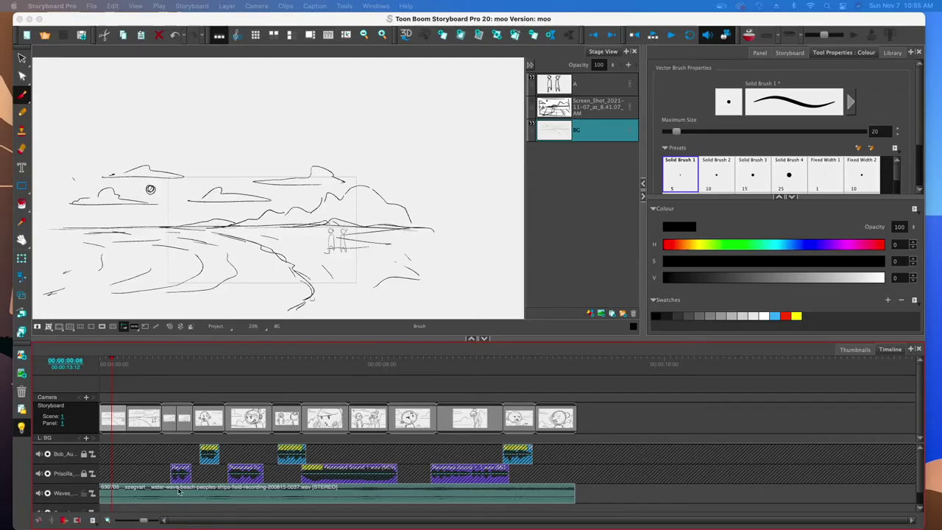
Add a camera keyframe at 00:00:00:00 in scene 1.
{"action": "mouse_move", "coordinate": [112, 359]}
{"action": "left_mouse_down"}
{"action": "mouse_move", "coordinate": [353, 365]}
{"action": "mouse_move", "coordinate": [555, 395]}
{"action": "mouse_move", "coordinate": [139, 397]}
{"action": "mouse_move", "coordinate": [530, 416]}
{"action": "mouse_move", "coordinate": [105, 418]}
{"action": "left_mouse_up"}
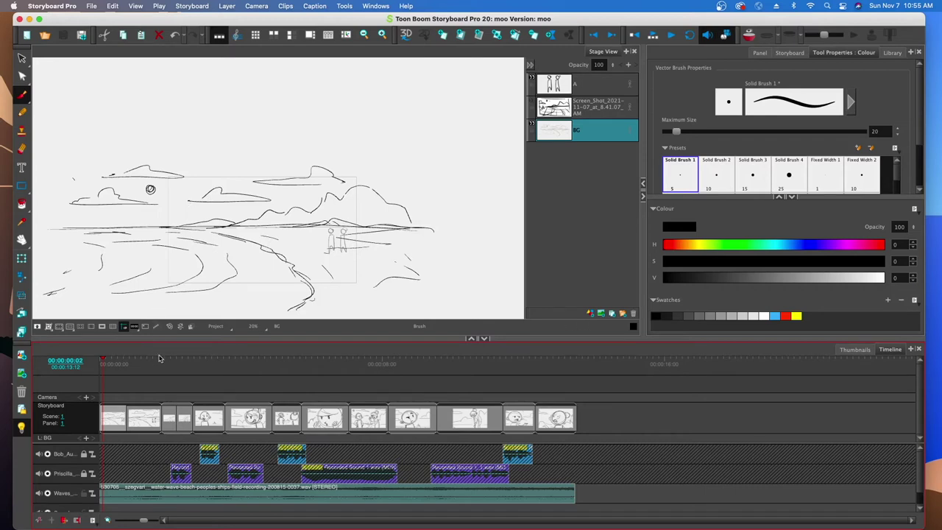
{"action": "left_click_drag", "start_coordinate": [103, 358], "coordinate": [100, 359]}
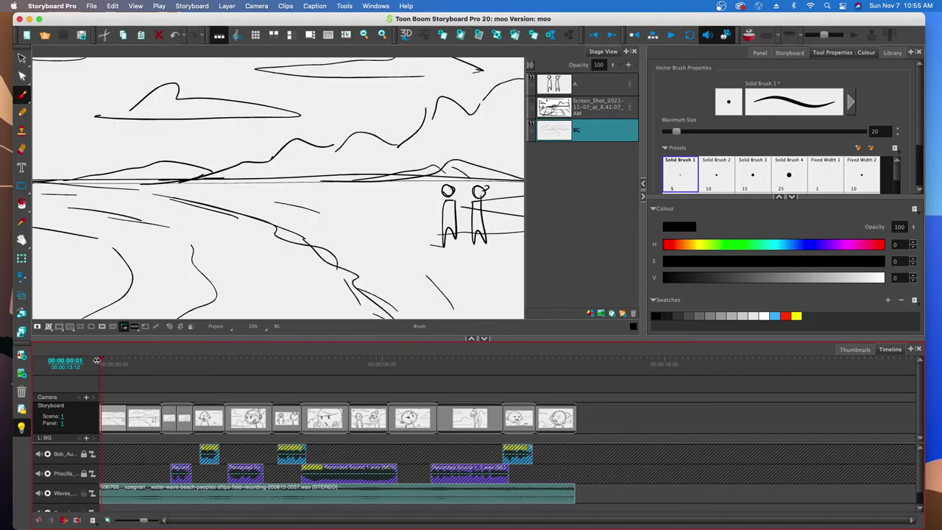
{"action": "left_click", "coordinate": [86, 398]}
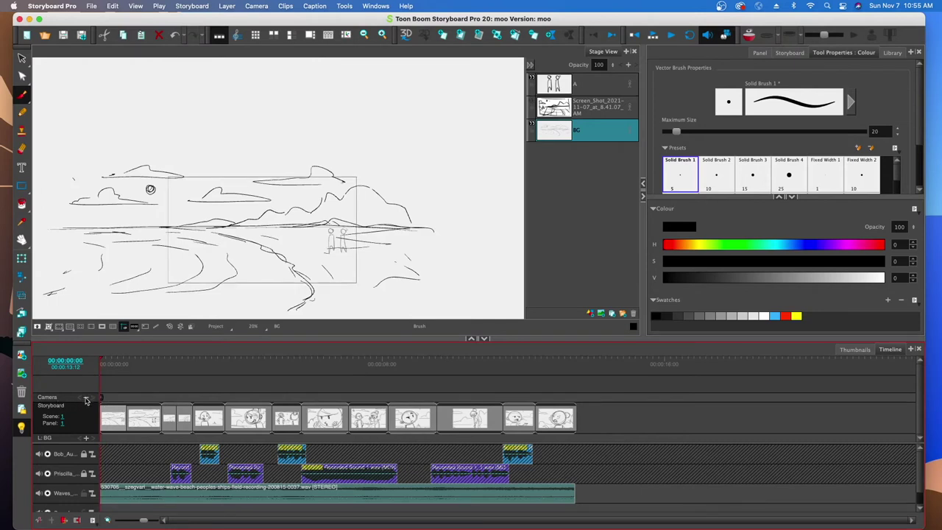
Move the opening camera frame over the sun and clouds on the drawing's left side and turn on the camera mask.
{"action": "left_click", "coordinate": [22, 278]}
{"action": "left_click_drag", "start_coordinate": [260, 230], "coordinate": [149, 211]}
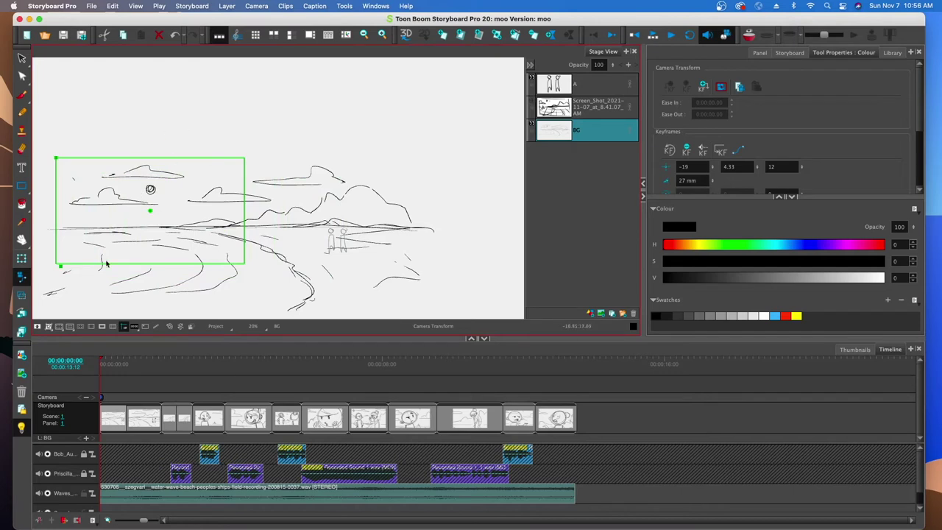
{"action": "left_click", "coordinate": [103, 327]}
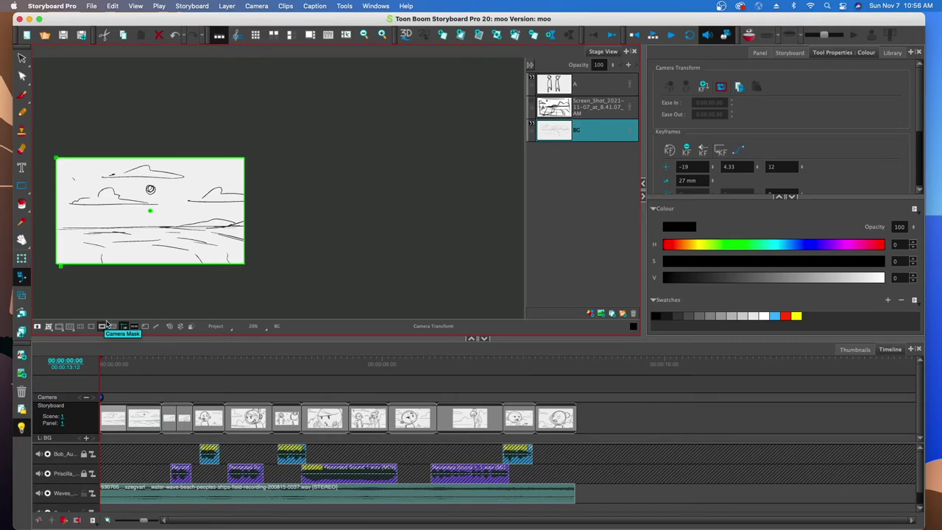
{"action": "mouse_move", "coordinate": [149, 212]}
{"action": "left_mouse_down"}
{"action": "mouse_move", "coordinate": [167, 224]}
{"action": "mouse_move", "coordinate": [205, 193]}
{"action": "mouse_move", "coordinate": [295, 246]}
{"action": "mouse_move", "coordinate": [181, 239]}
{"action": "mouse_move", "coordinate": [179, 275]}
{"action": "mouse_move", "coordinate": [315, 213]}
{"action": "mouse_move", "coordinate": [296, 254]}
{"action": "mouse_move", "coordinate": [200, 232]}
{"action": "mouse_move", "coordinate": [167, 235]}
{"action": "mouse_move", "coordinate": [313, 215]}
{"action": "mouse_move", "coordinate": [346, 234]}
{"action": "mouse_move", "coordinate": [322, 260]}
{"action": "mouse_move", "coordinate": [223, 235]}
{"action": "mouse_move", "coordinate": [181, 251]}
{"action": "mouse_move", "coordinate": [181, 228]}
{"action": "mouse_move", "coordinate": [146, 222]}
{"action": "left_mouse_up"}
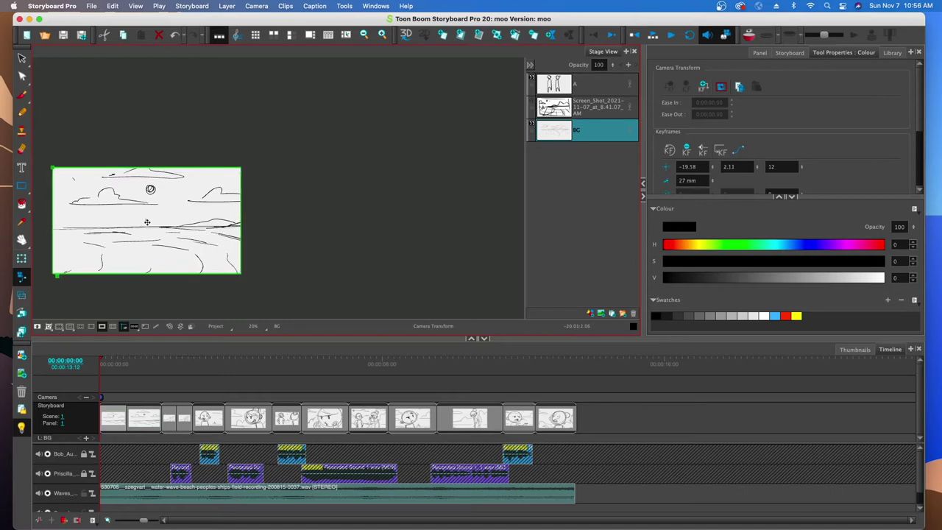
{"action": "left_click", "coordinate": [101, 358]}
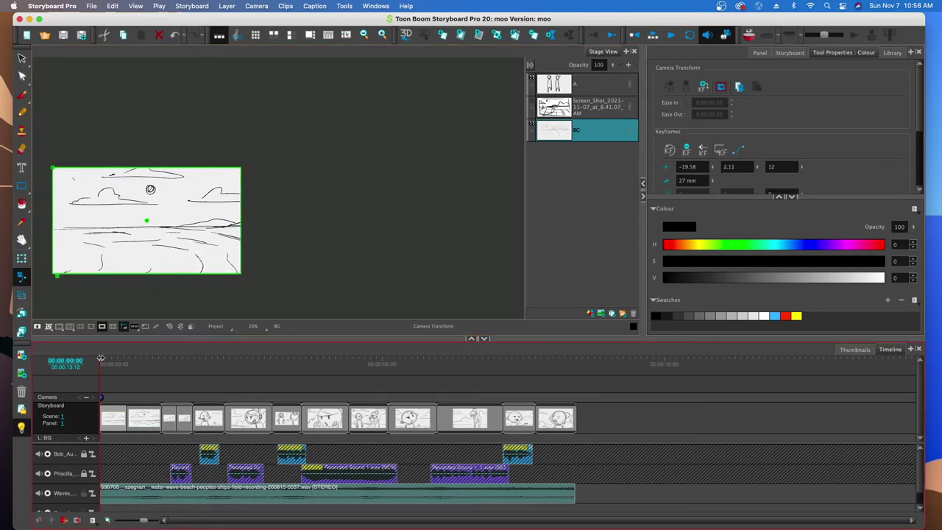
Add a camera keyframe at 00:00:01:04 and shift its frame to about 5.58, -2.33, around the two characters.
{"action": "left_click_drag", "start_coordinate": [105, 358], "coordinate": [141, 367]}
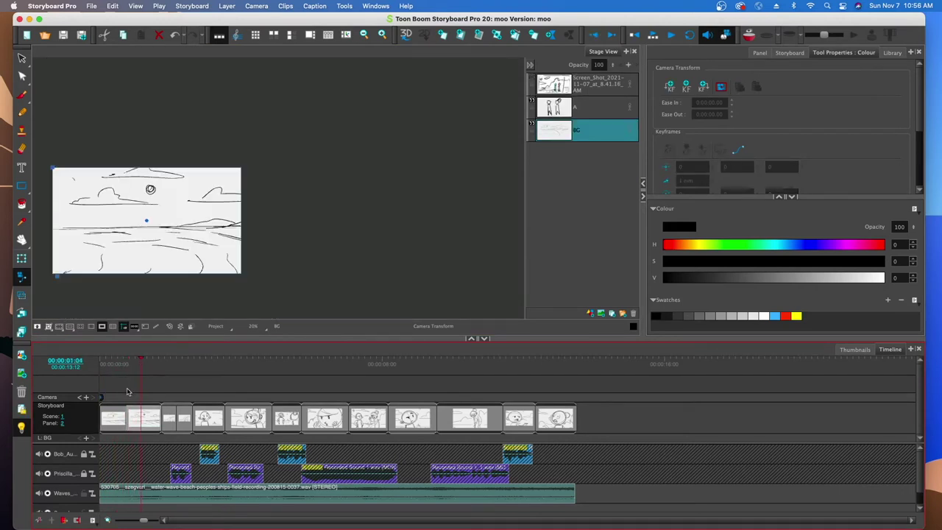
{"action": "left_click", "coordinate": [86, 397]}
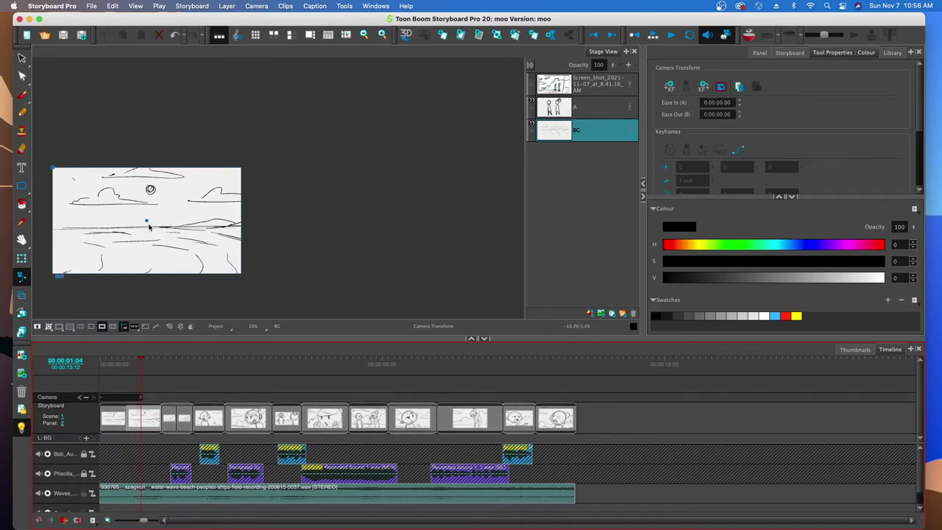
{"action": "left_click_drag", "start_coordinate": [147, 221], "coordinate": [296, 242]}
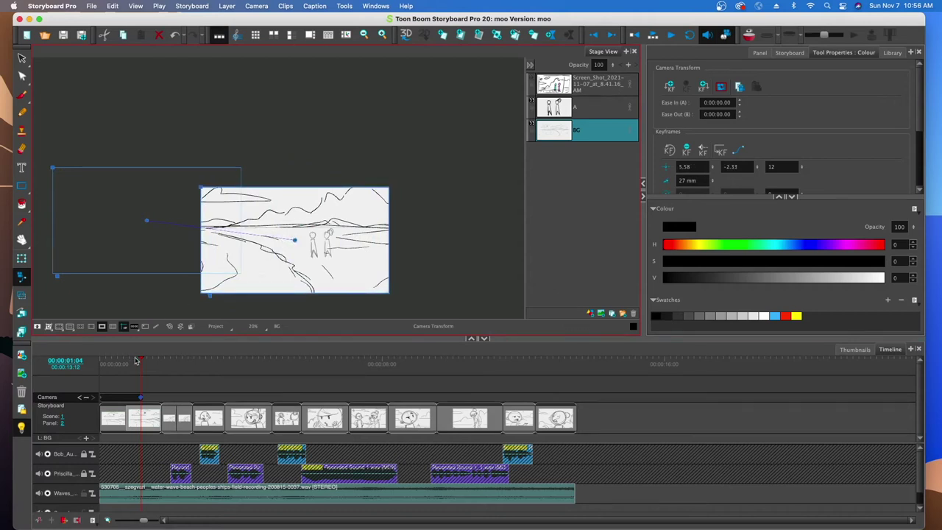
Delay the first camera keyframe by a few frames so the opening view holds before the pan.
{"action": "left_click_drag", "start_coordinate": [141, 358], "coordinate": [171, 345]}
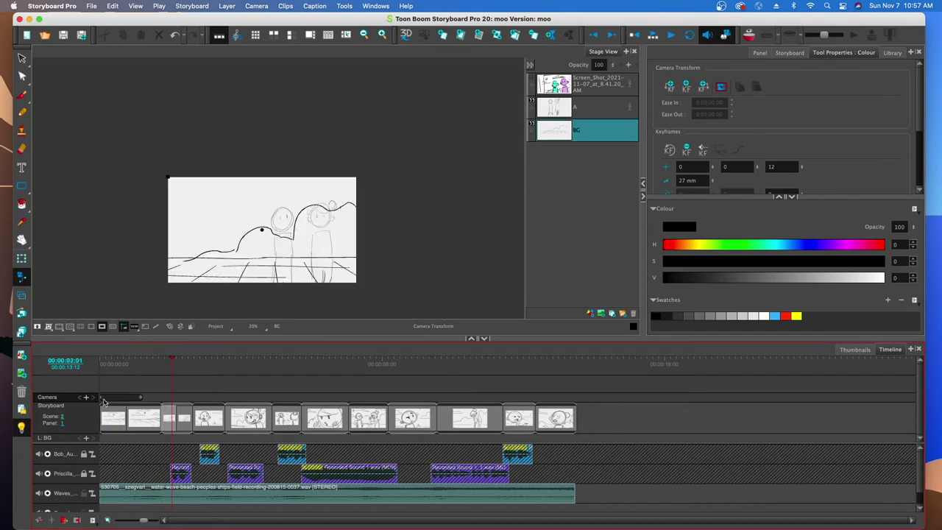
{"action": "left_click", "coordinate": [103, 399]}
{"action": "left_click", "coordinate": [107, 398]}
{"action": "left_click", "coordinate": [108, 398]}
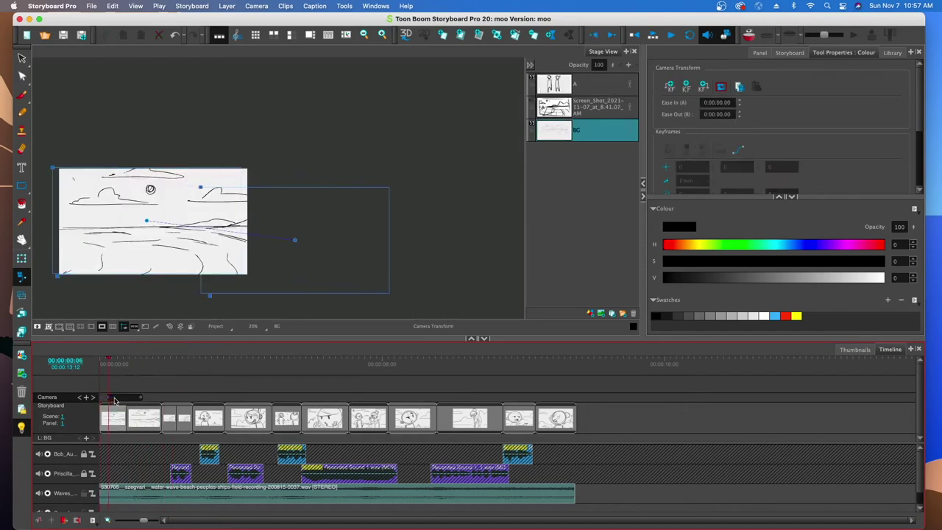
Play the animatic from 00:00:00:00 into scene 2 to check the camera pan's timing.
{"action": "left_click", "coordinate": [101, 397]}
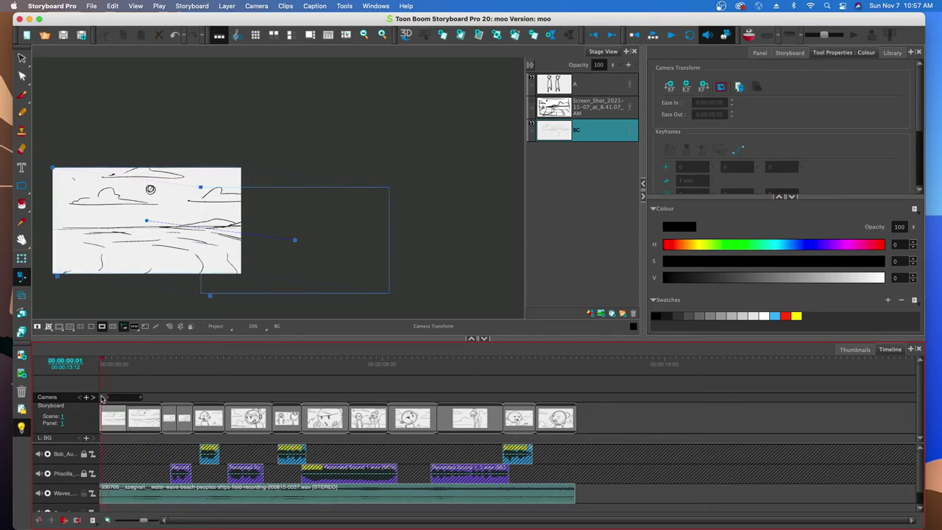
{"action": "left_click_drag", "start_coordinate": [102, 364], "coordinate": [96, 362]}
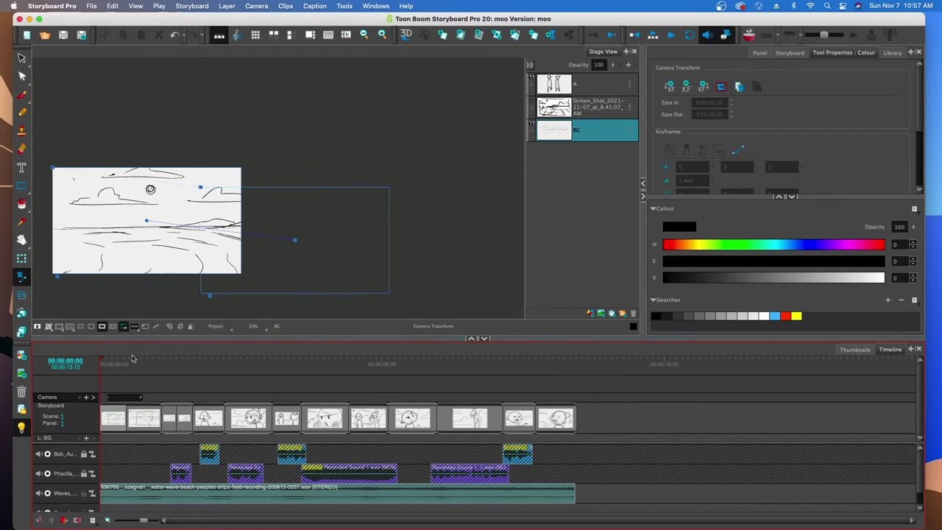
{"action": "left_click", "coordinate": [672, 36]}
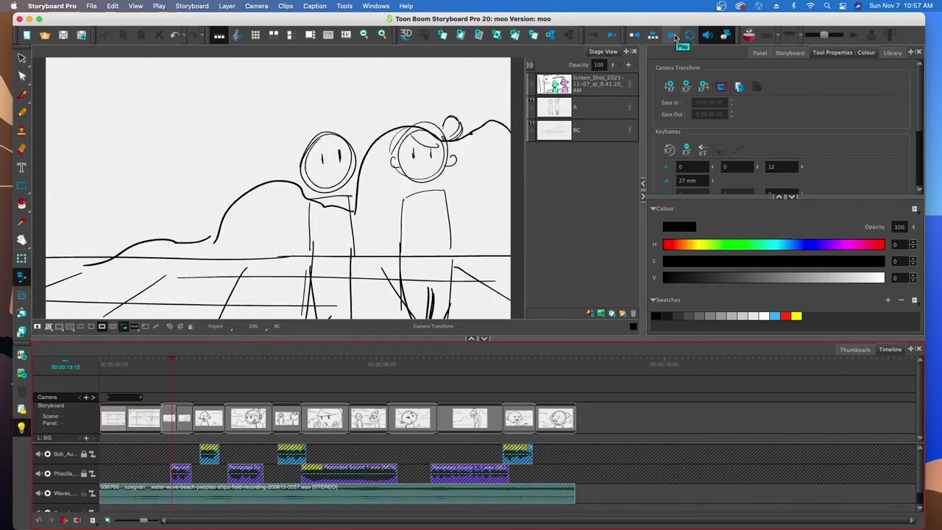
{"action": "left_click", "coordinate": [672, 37]}
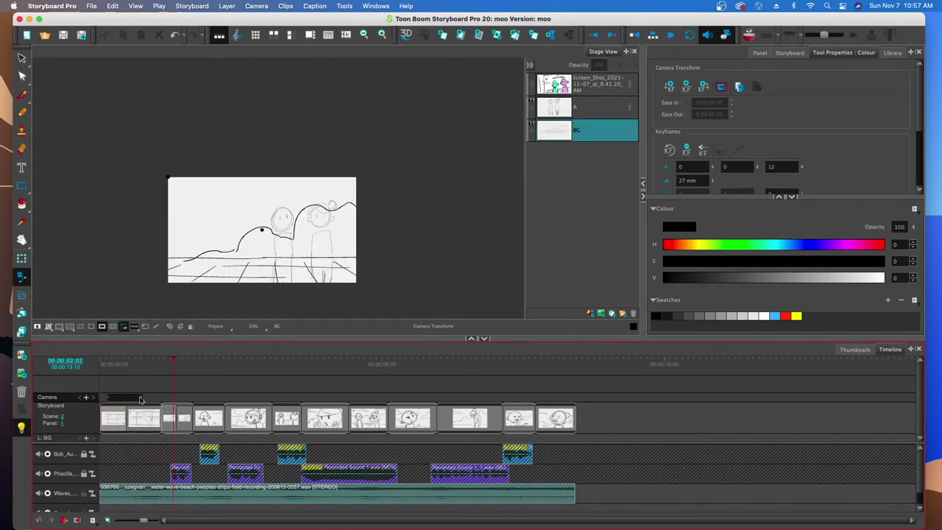
Move the pan's ending camera keyframe to 00:00:01:12 and its starting keyframe to 00:00:00:11.
{"action": "left_click_drag", "start_coordinate": [142, 399], "coordinate": [154, 398]}
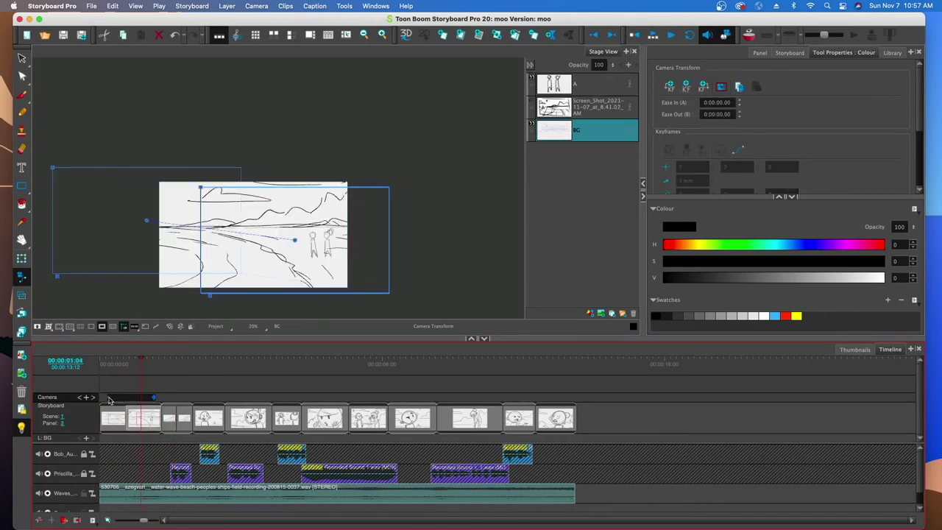
{"action": "left_click", "coordinate": [109, 400]}
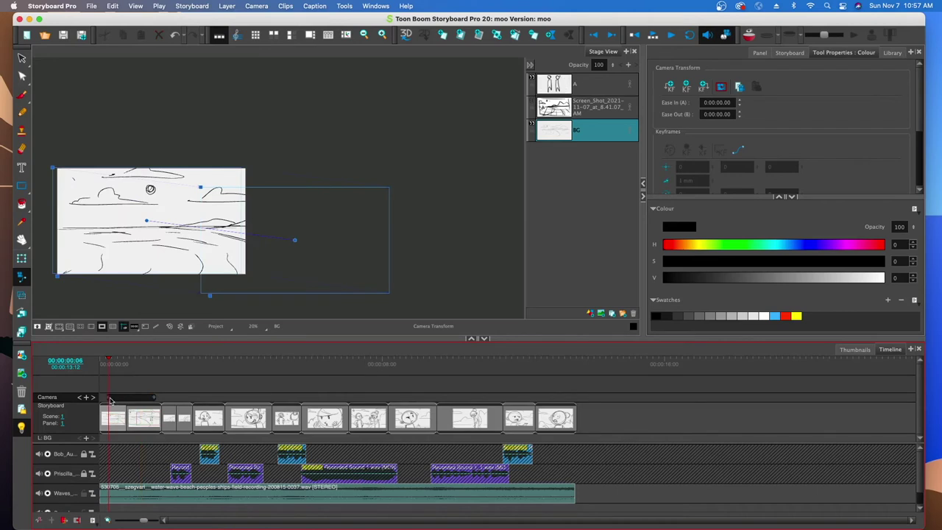
{"action": "left_click_drag", "start_coordinate": [109, 399], "coordinate": [115, 400]}
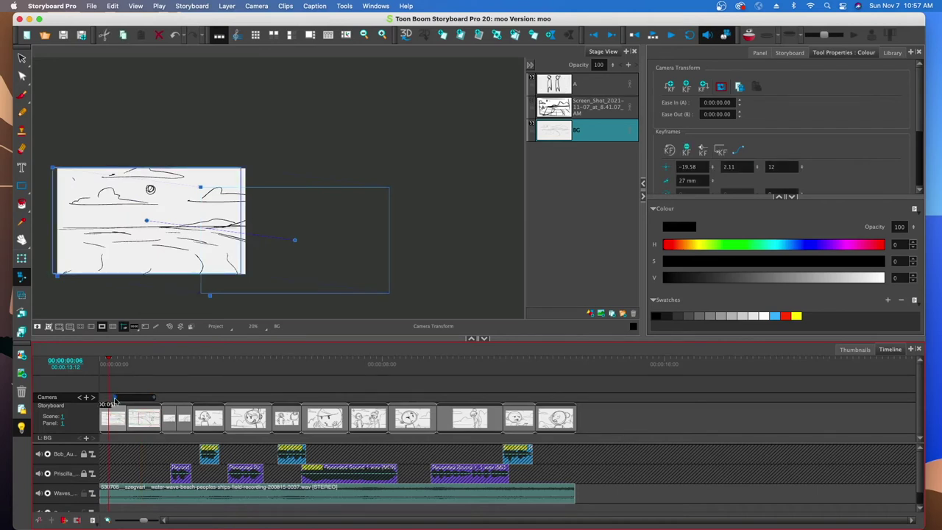
{"action": "left_click_drag", "start_coordinate": [116, 401], "coordinate": [116, 401]}
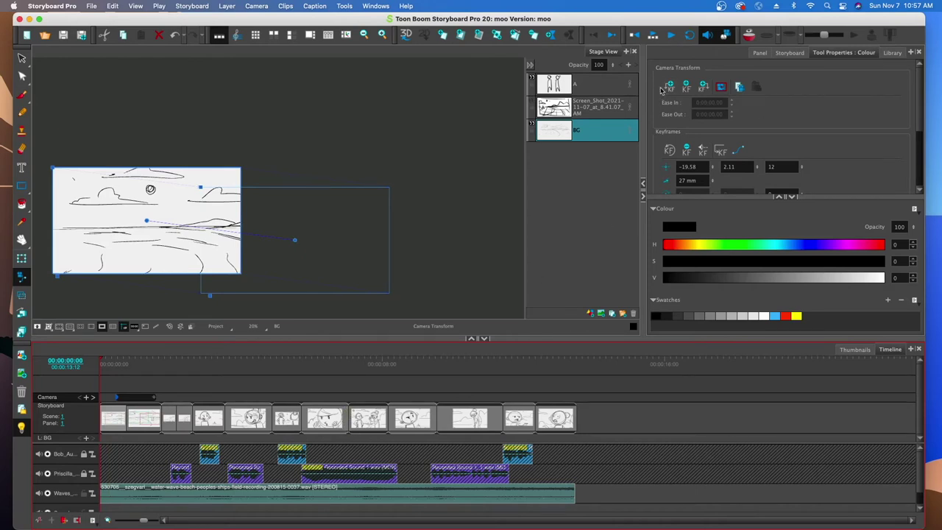
Play back the retimed pan and step between its two camera keyframes to compare their framing.
{"action": "left_click", "coordinate": [671, 34]}
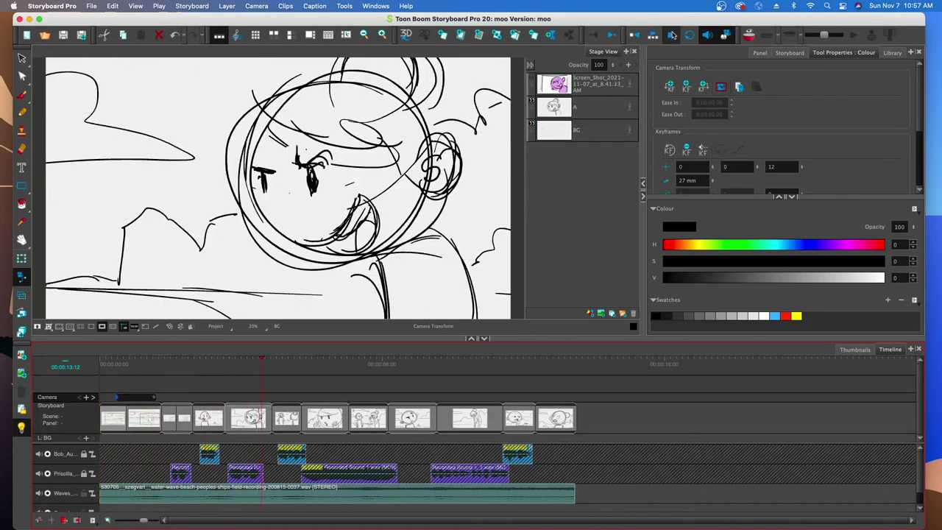
{"action": "left_click", "coordinate": [671, 35]}
{"action": "left_click_drag", "start_coordinate": [266, 360], "coordinate": [117, 381]}
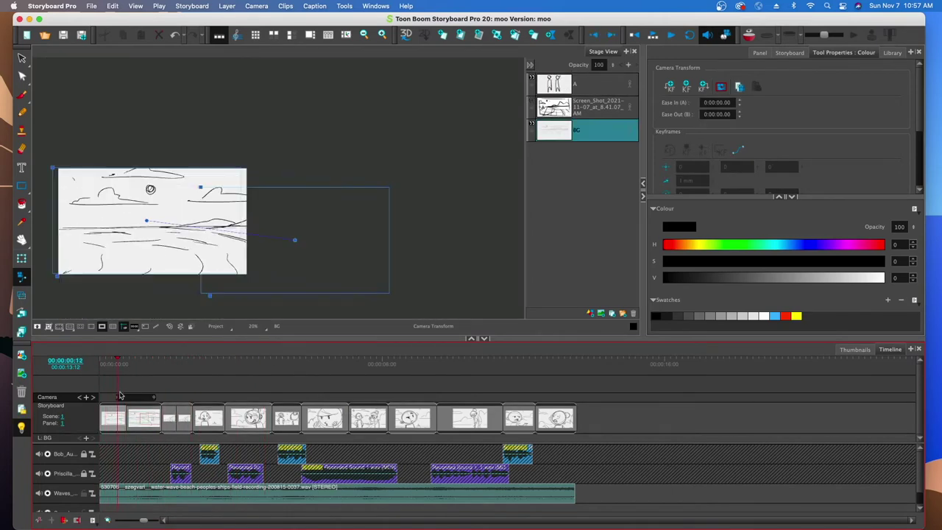
{"action": "left_click", "coordinate": [94, 398]}
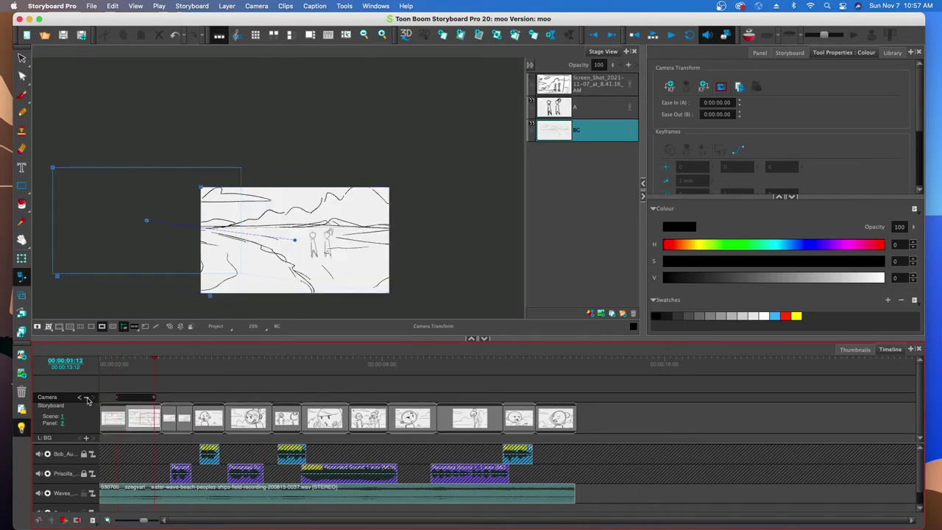
{"action": "left_click", "coordinate": [80, 398]}
{"action": "left_click", "coordinate": [92, 398]}
{"action": "left_click", "coordinate": [81, 398]}
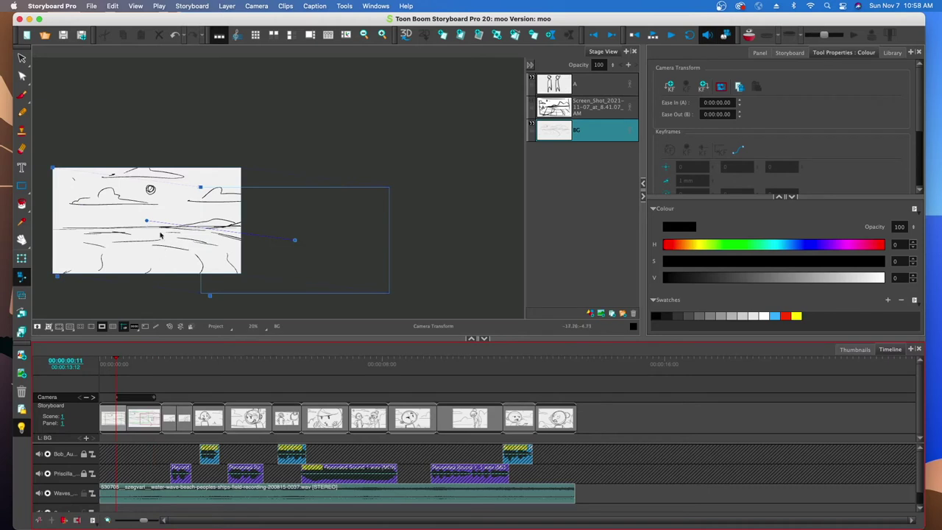
Enlarge the camera frame at the 00:00:00:11 keyframe to a depth of 16.5 and reposition it at about -12.17, -1.11.
{"action": "left_click", "coordinate": [22, 258]}
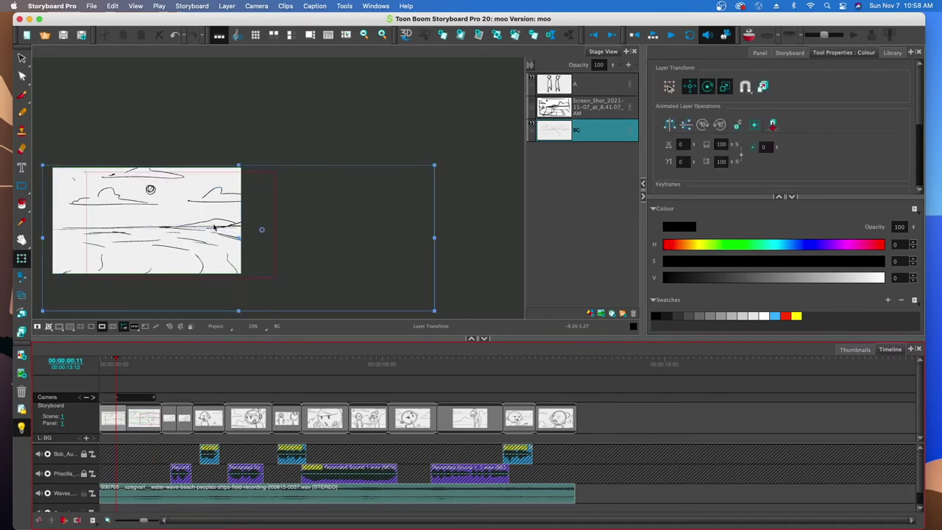
{"action": "left_click", "coordinate": [22, 276]}
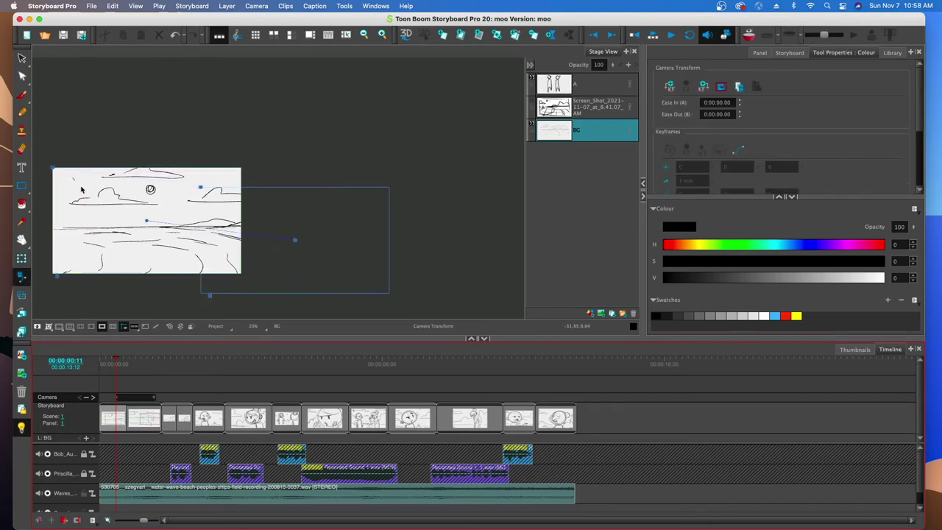
{"action": "left_click_drag", "start_coordinate": [56, 170], "coordinate": [32, 147]}
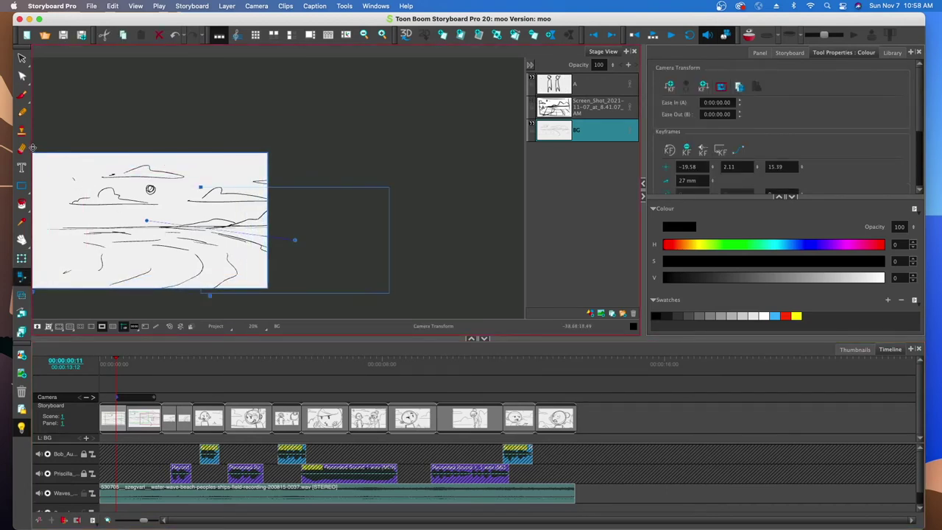
{"action": "left_click_drag", "start_coordinate": [145, 221], "coordinate": [211, 237]}
{"action": "left_click_drag", "start_coordinate": [89, 171], "coordinate": [81, 163]}
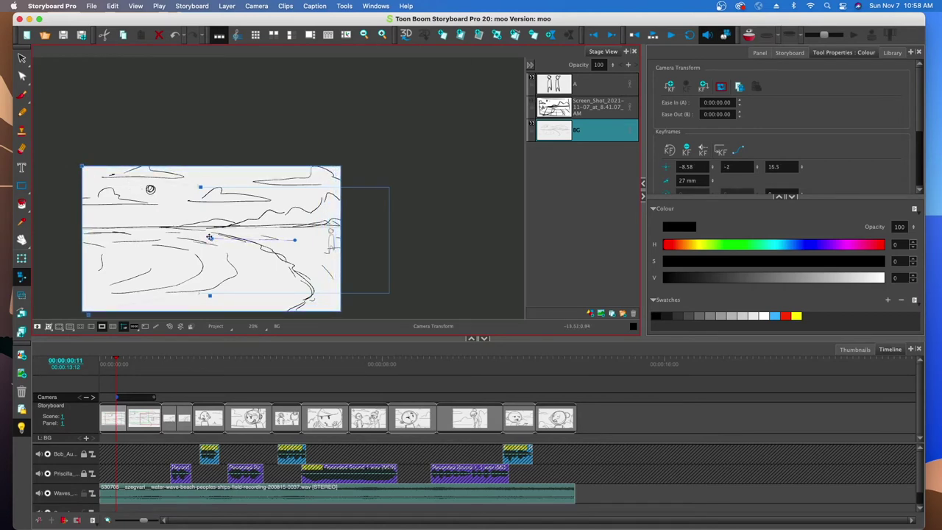
{"action": "mouse_move", "coordinate": [211, 239]}
{"action": "left_mouse_down"}
{"action": "mouse_move", "coordinate": [199, 236]}
{"action": "mouse_move", "coordinate": [242, 234]}
{"action": "mouse_move", "coordinate": [194, 233]}
{"action": "left_mouse_up"}
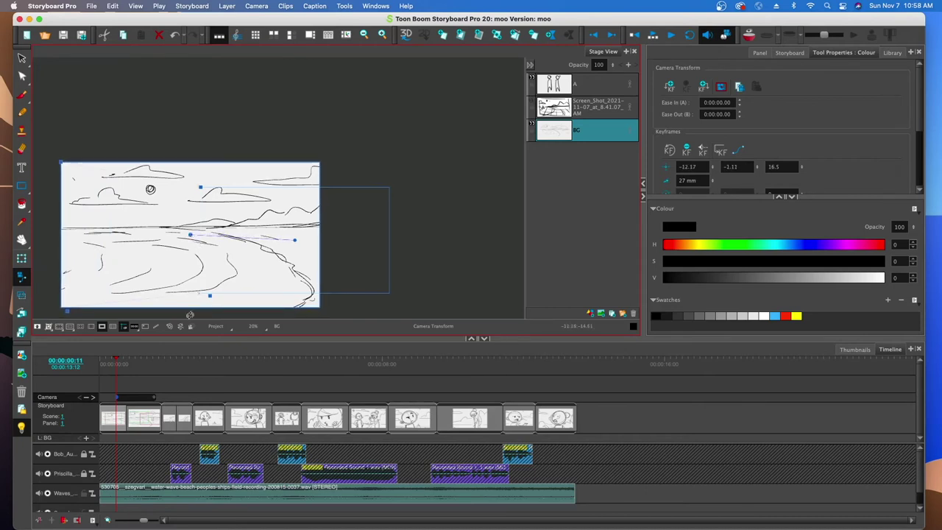
At the pan's ending camera keyframe, enlarge the frame to a depth of 16.2 and reposition it at -7.25, -2.89.
{"action": "left_click", "coordinate": [95, 398]}
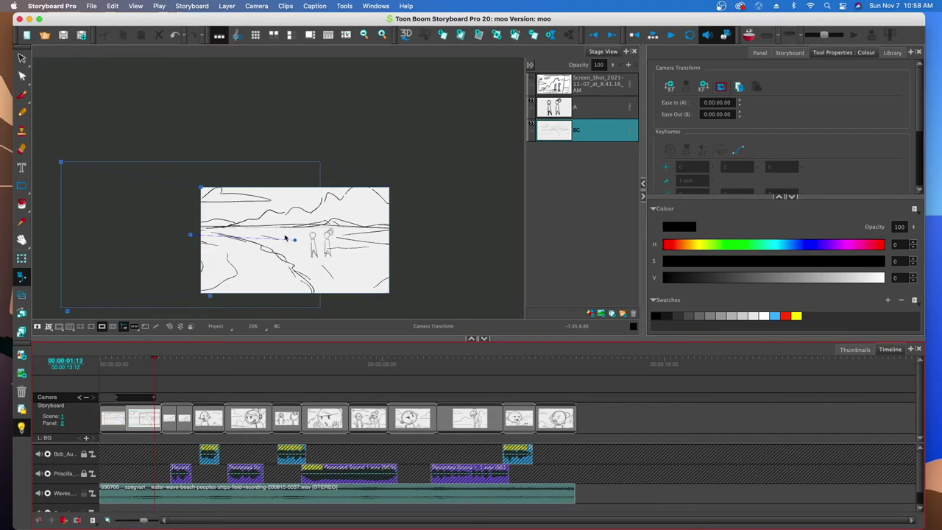
{"action": "left_click_drag", "start_coordinate": [294, 239], "coordinate": [224, 250]}
{"action": "left_click_drag", "start_coordinate": [128, 200], "coordinate": [98, 183]}
{"action": "left_click_drag", "start_coordinate": [222, 254], "coordinate": [192, 239]}
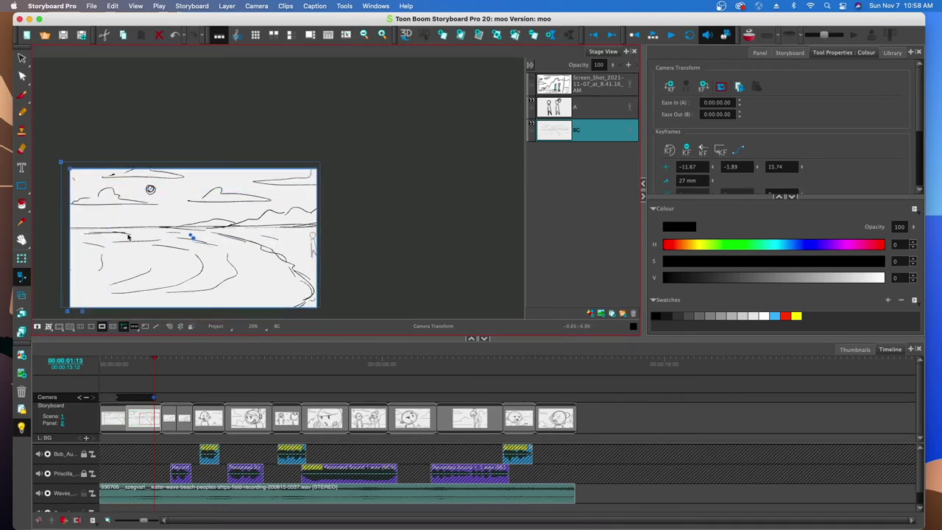
{"action": "left_click_drag", "start_coordinate": [69, 167], "coordinate": [67, 166]}
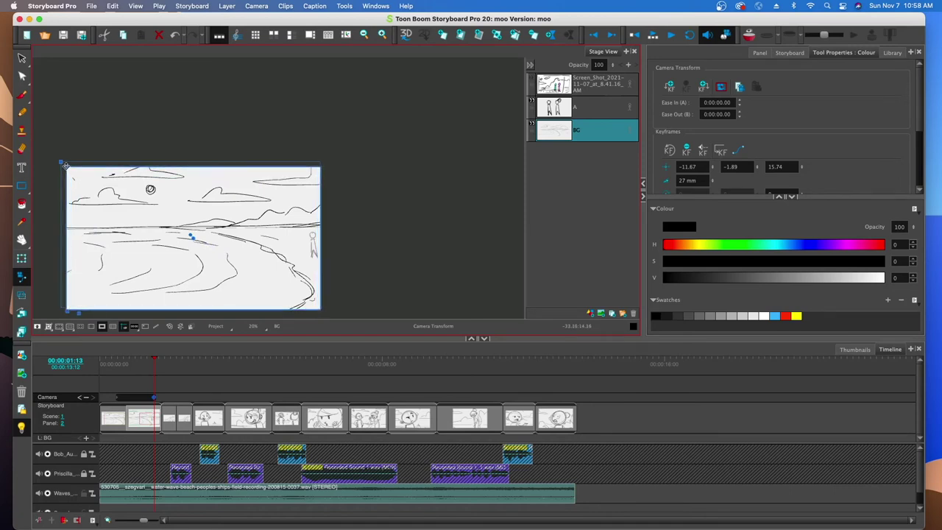
{"action": "left_click_drag", "start_coordinate": [192, 236], "coordinate": [218, 243]}
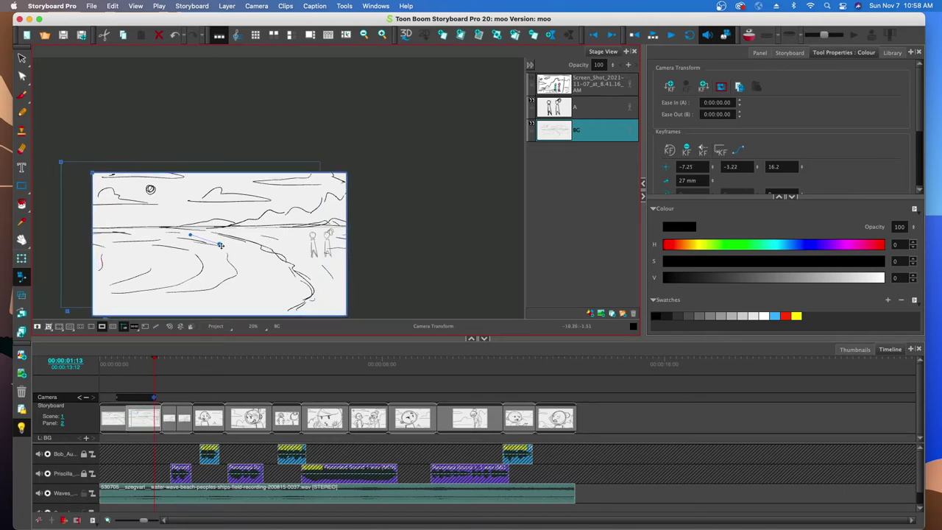
{"action": "left_click_drag", "start_coordinate": [220, 244], "coordinate": [217, 242]}
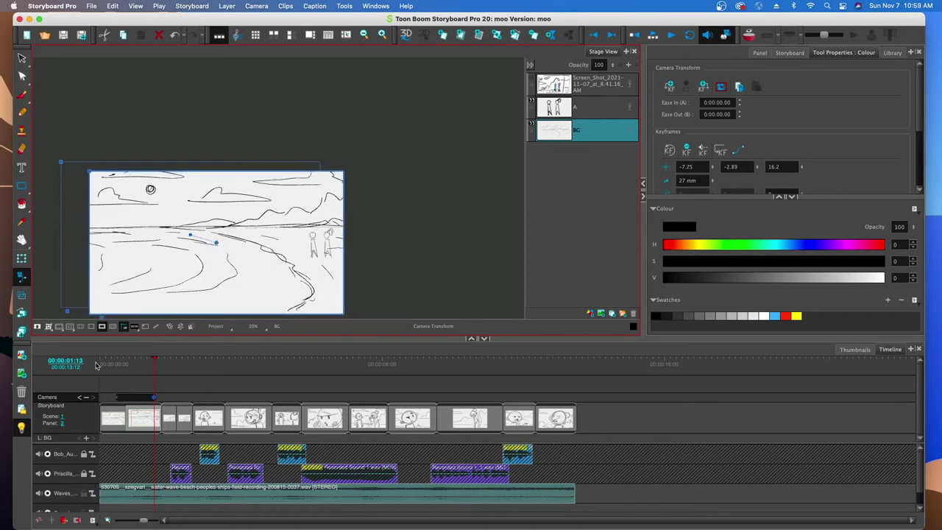
Play the animatic from 00:00:00:00 into scene 3 to check the reframed pan, and return to the start.
{"action": "left_click", "coordinate": [100, 360]}
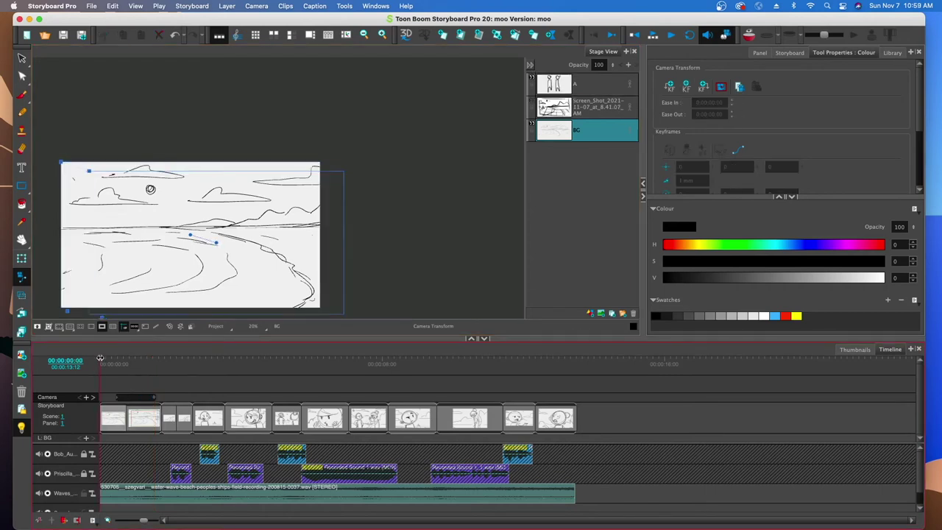
{"action": "left_click", "coordinate": [669, 35]}
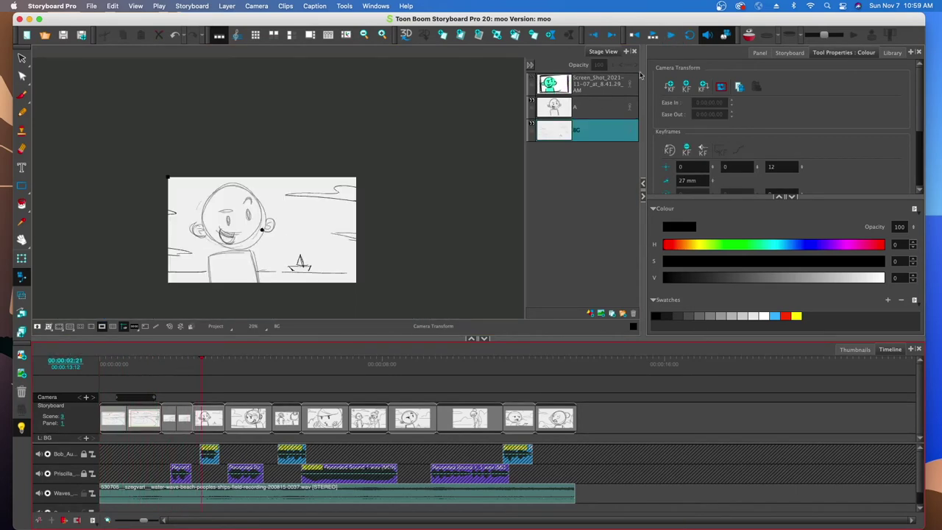
{"action": "left_click_drag", "start_coordinate": [200, 357], "coordinate": [87, 389]}
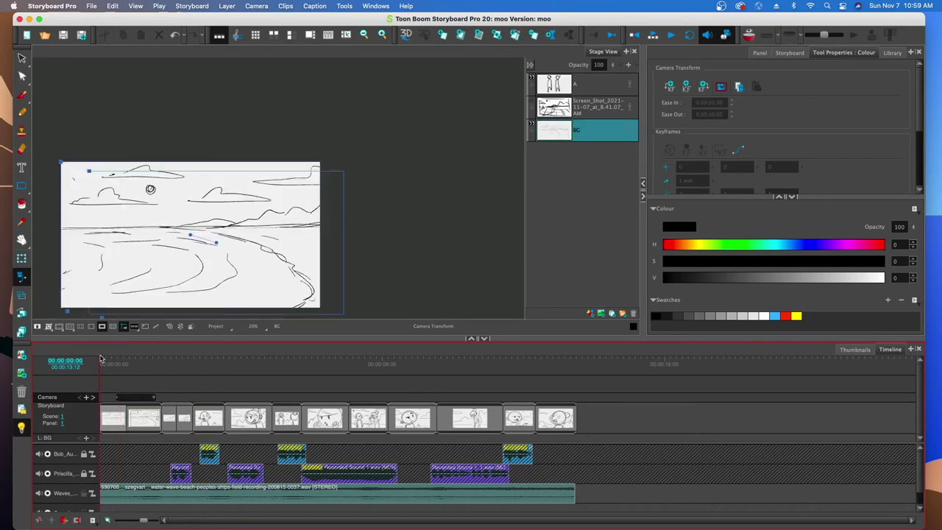
Add motion keyframes to layer A of scene 1's second panel at 00:00:00:22 and 00:00:01:16, keeping the reference screenshot hidden.
{"action": "left_click_drag", "start_coordinate": [100, 357], "coordinate": [132, 365]}
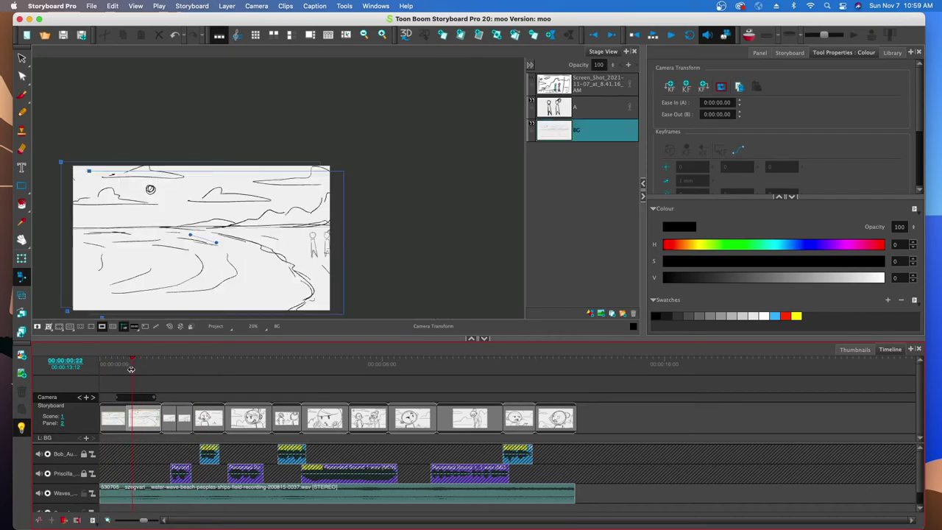
{"action": "left_click", "coordinate": [587, 112]}
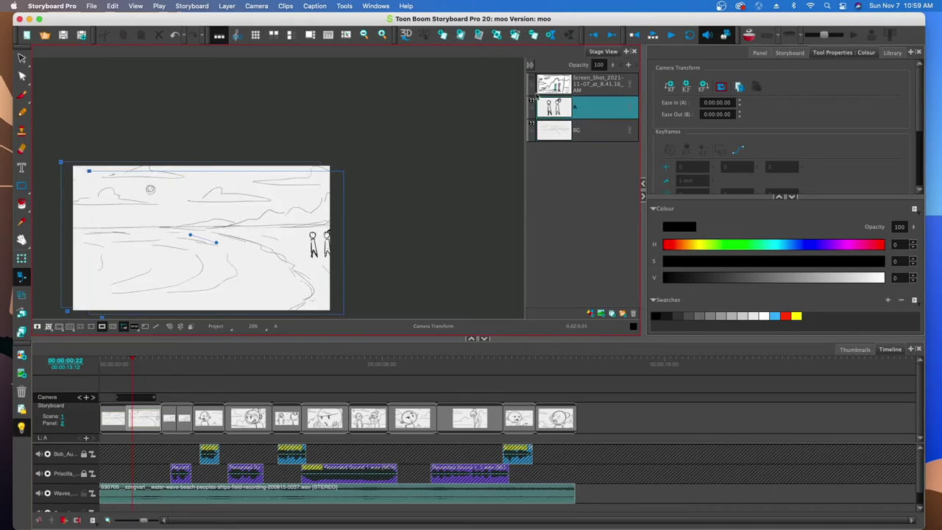
{"action": "left_click", "coordinate": [531, 79]}
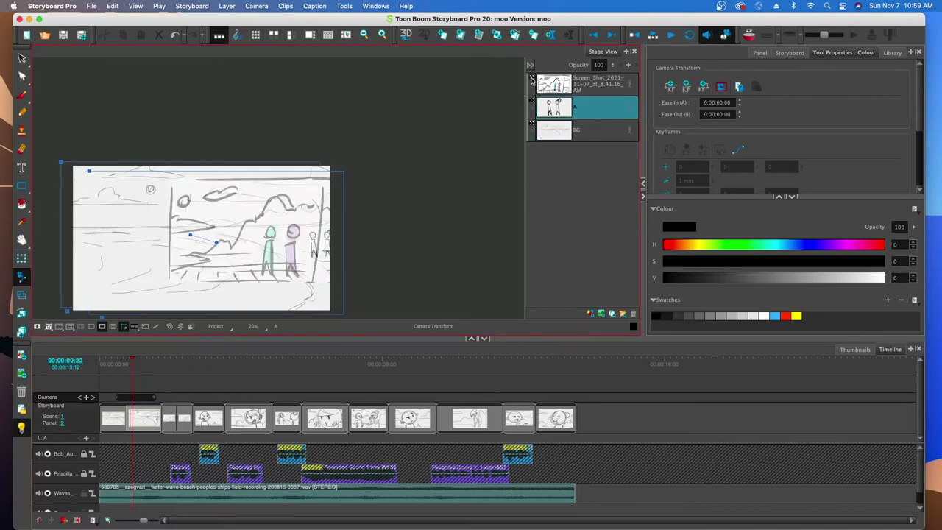
{"action": "left_click", "coordinate": [531, 79]}
{"action": "left_click", "coordinate": [531, 79]}
{"action": "left_click", "coordinate": [531, 79]}
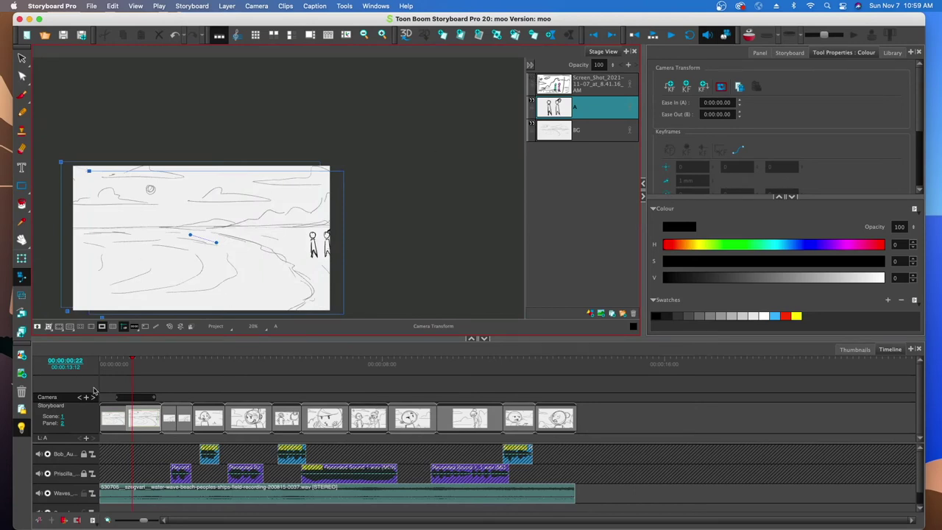
{"action": "left_click", "coordinate": [85, 439]}
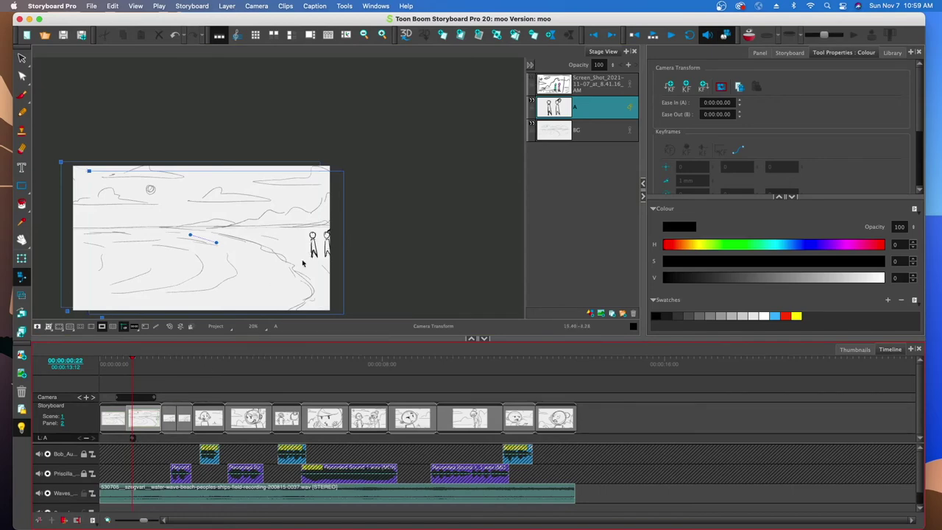
{"action": "left_click_drag", "start_coordinate": [130, 359], "coordinate": [157, 366]}
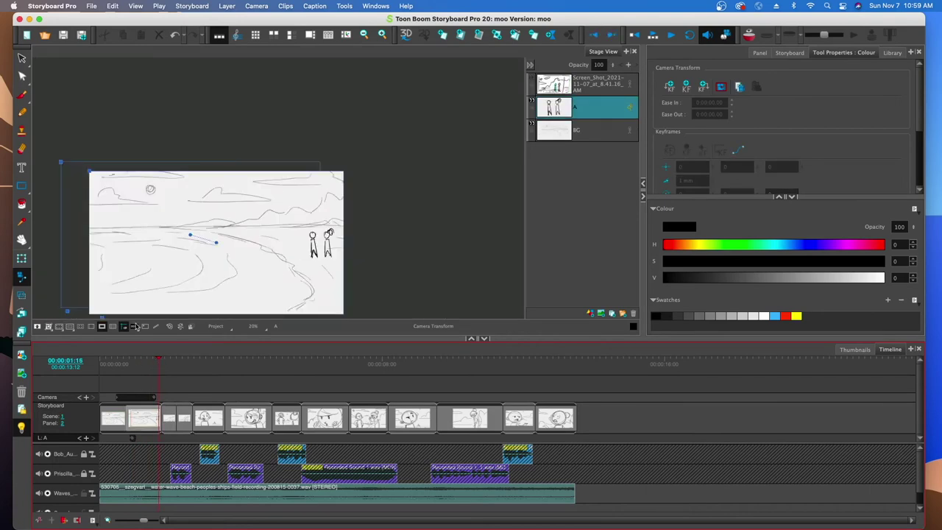
{"action": "left_click", "coordinate": [87, 438]}
With Layer Transform, move the two characters up toward the horizon and scale them down slightly at the 00:00:00:22 keyframe.
{"action": "left_click", "coordinate": [79, 439]}
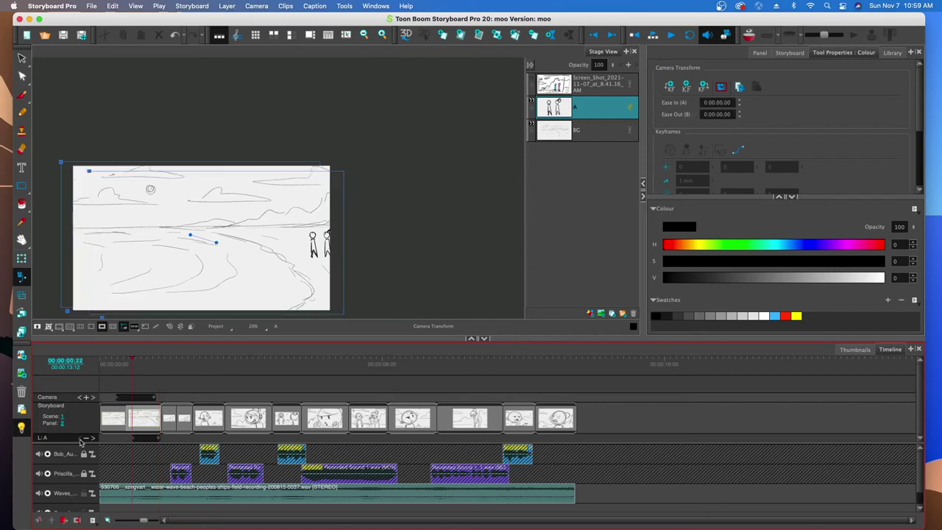
{"action": "left_click", "coordinate": [22, 258]}
{"action": "left_click", "coordinate": [23, 278]}
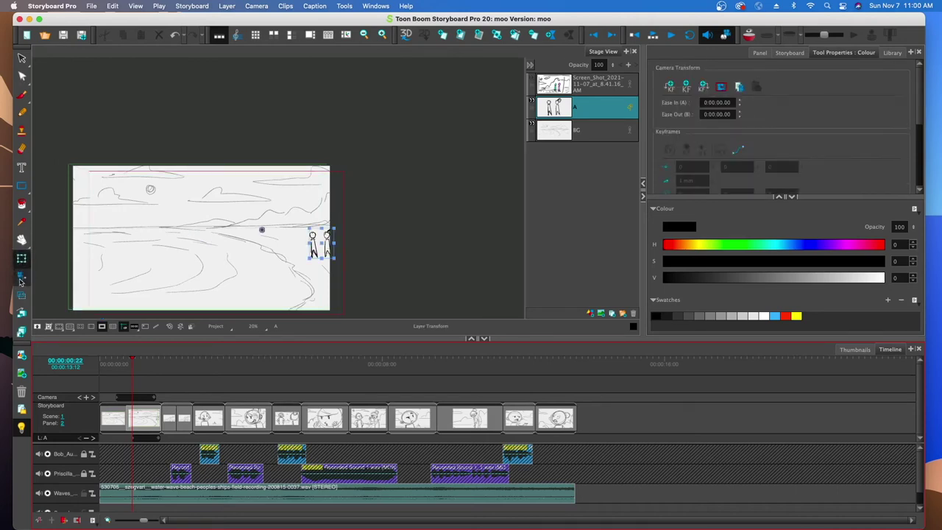
{"action": "left_click", "coordinate": [22, 258]}
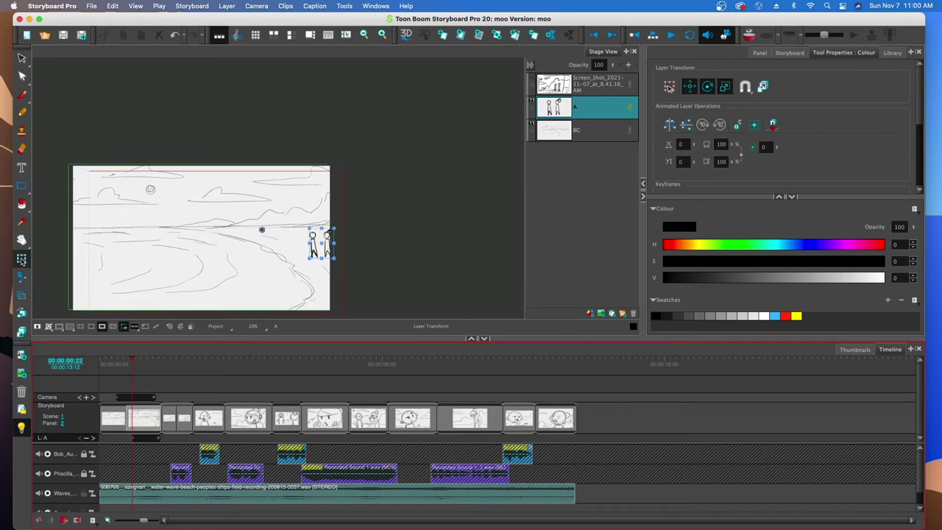
{"action": "left_click_drag", "start_coordinate": [320, 243], "coordinate": [323, 208]}
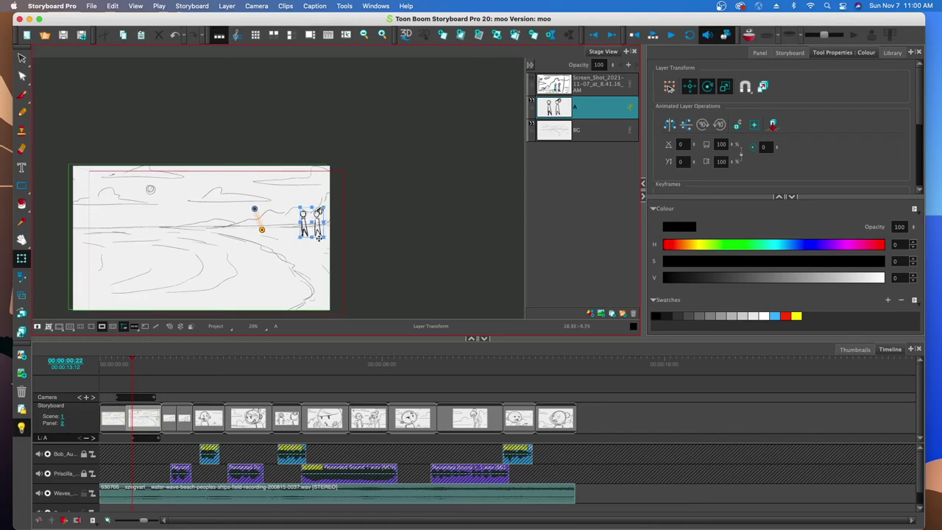
{"action": "mouse_move", "coordinate": [317, 211]}
{"action": "left_mouse_down"}
{"action": "mouse_move", "coordinate": [306, 232]}
{"action": "mouse_move", "coordinate": [314, 217]}
{"action": "left_mouse_up"}
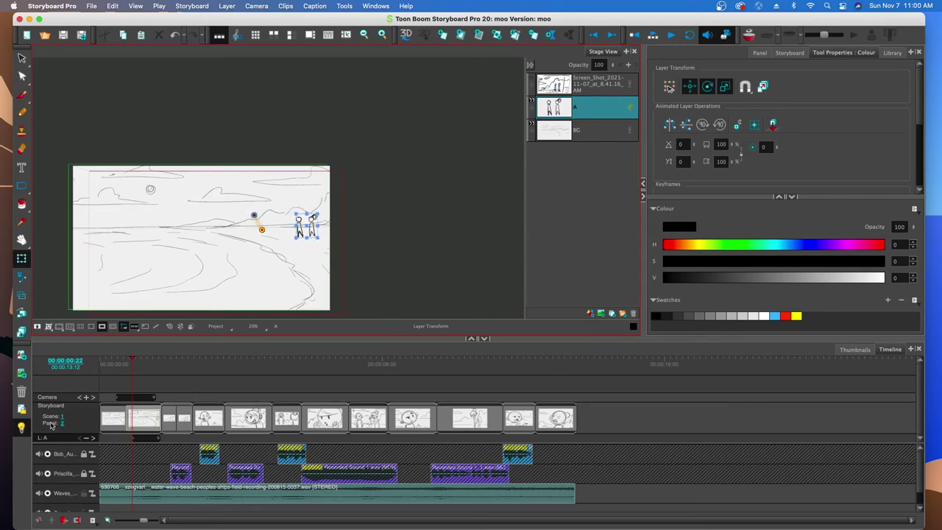
Raise the two characters slightly at the 00:00:01:16 keyframe, check them with onion skin, and scrub back to the start.
{"action": "left_click", "coordinate": [94, 438]}
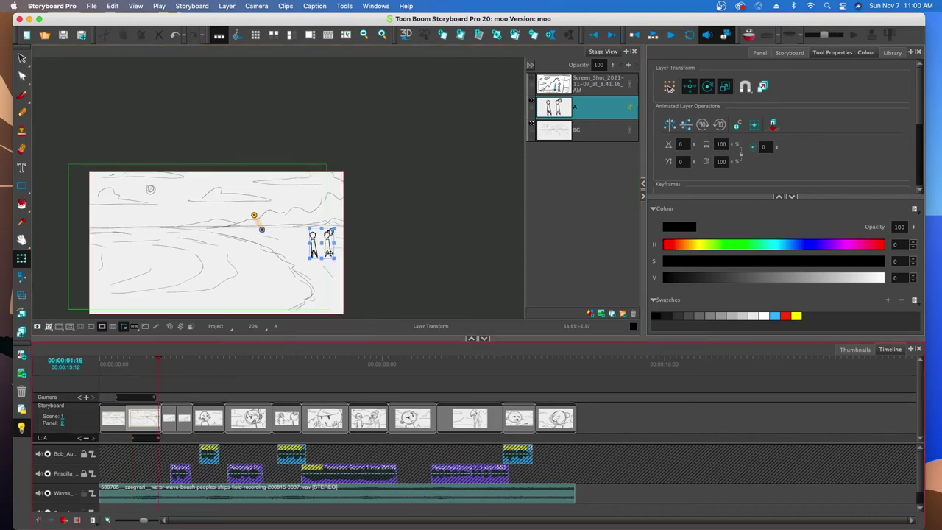
{"action": "left_click_drag", "start_coordinate": [313, 249], "coordinate": [313, 245]}
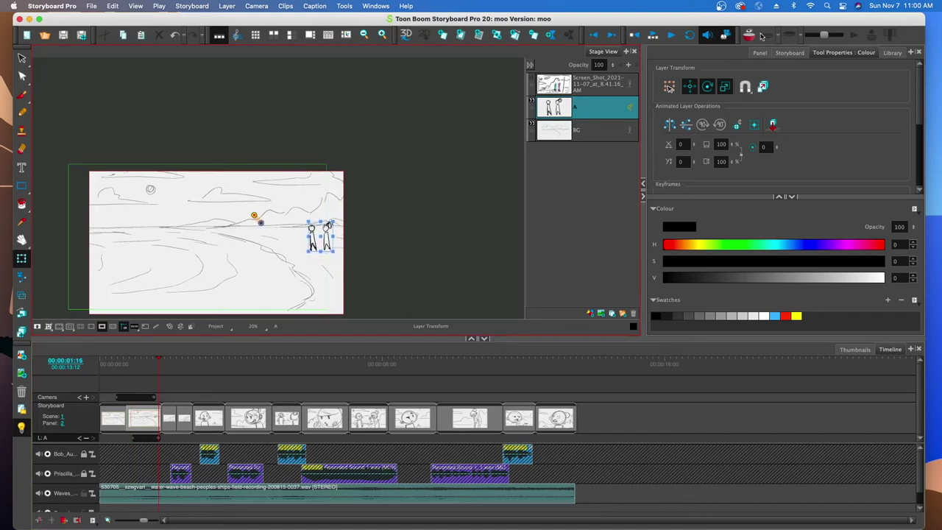
{"action": "scroll", "coordinate": [335, 250], "scroll_direction": "down", "scroll_amount": 3}
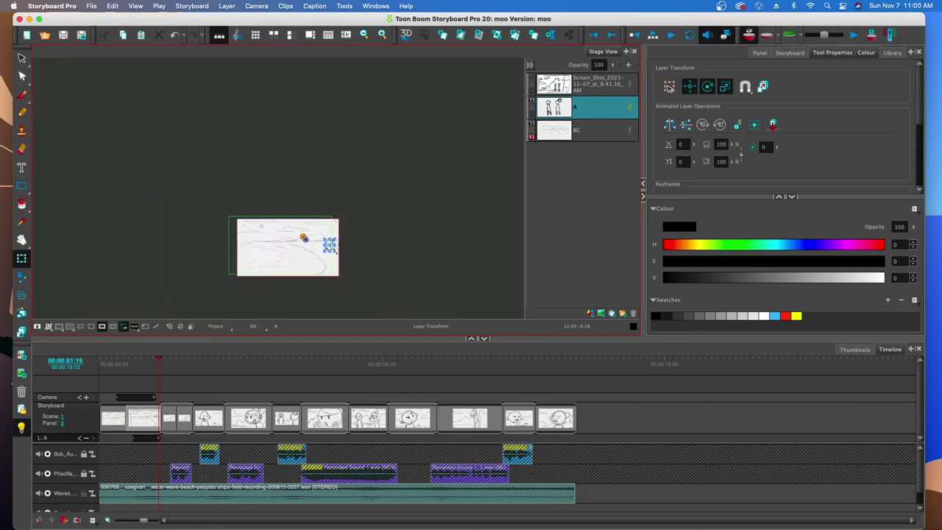
{"action": "scroll", "coordinate": [335, 250], "scroll_direction": "up", "scroll_amount": 6}
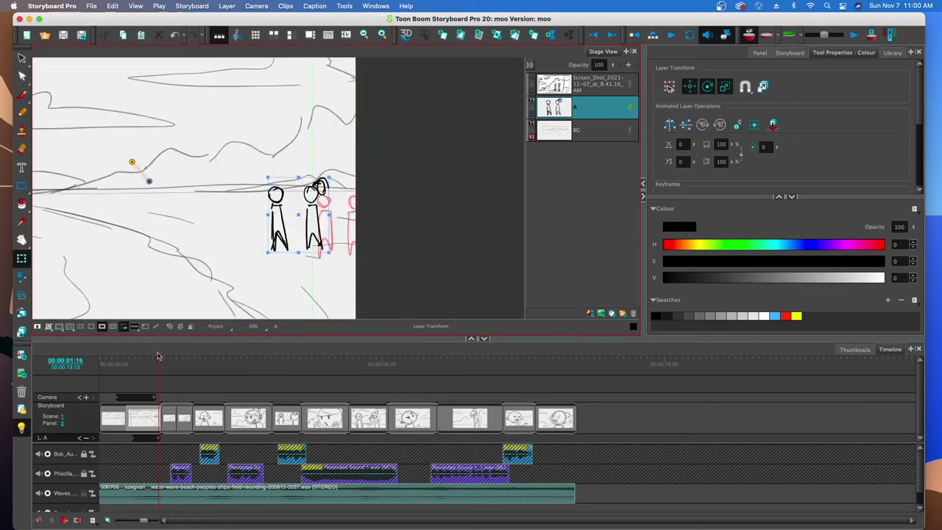
{"action": "left_click_drag", "start_coordinate": [159, 360], "coordinate": [77, 382]}
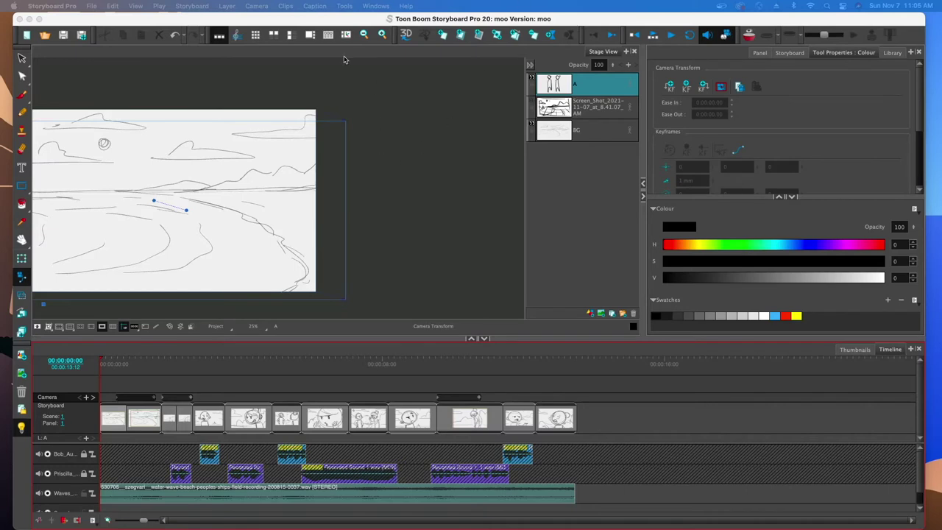
Compare scene 1's first panel with its reference sketch by briefly showing the screenshot layer.
{"action": "left_click", "coordinate": [286, 194]}
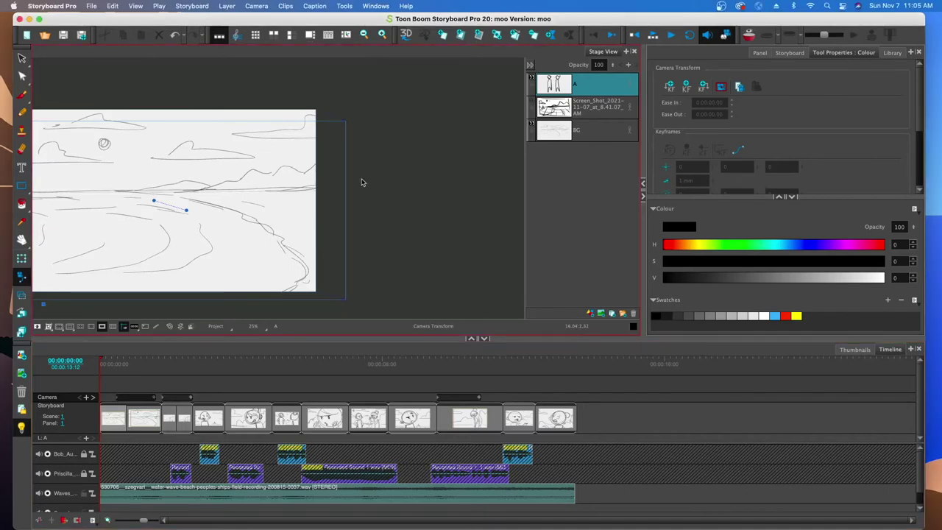
{"action": "left_click_drag", "start_coordinate": [221, 109], "coordinate": [289, 106]}
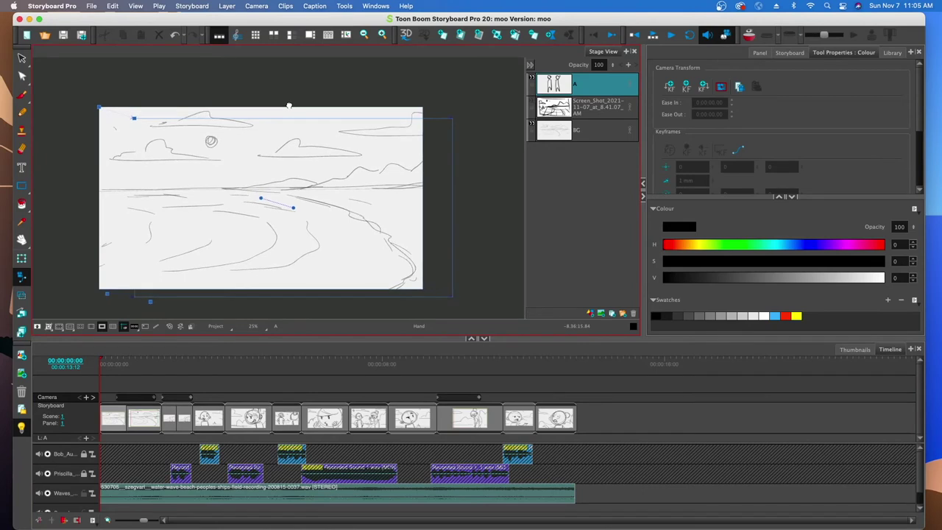
{"action": "left_click", "coordinate": [532, 103]}
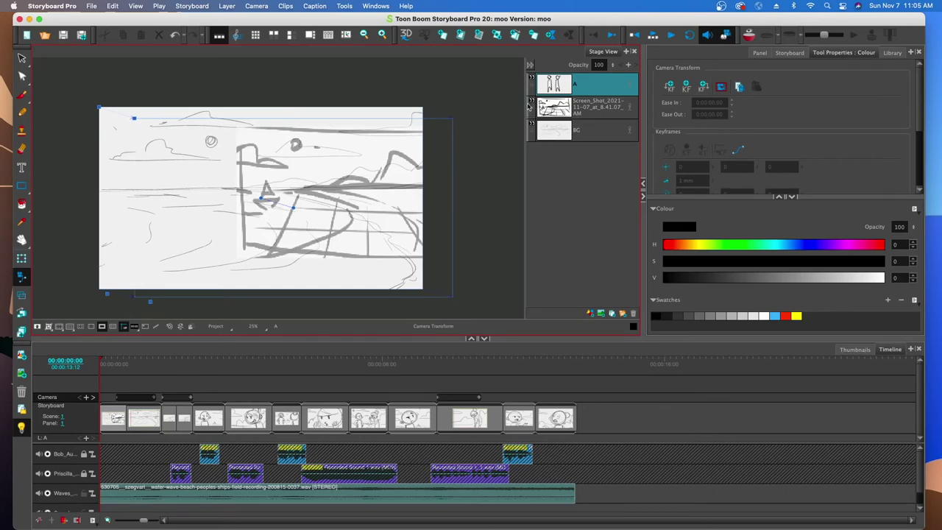
{"action": "left_click", "coordinate": [530, 104]}
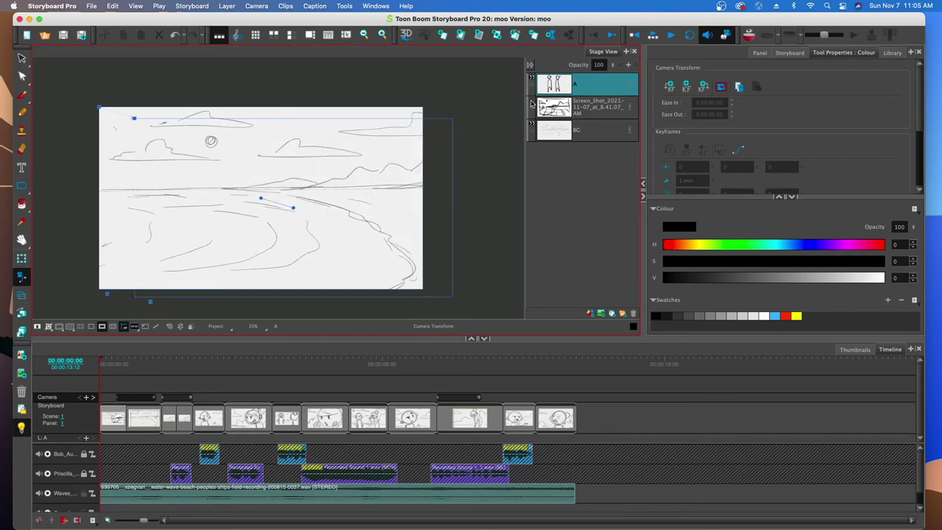
Review scene 1's second panel and both panels of scene 2 as thumbnails, and return to the timeline.
{"action": "left_click", "coordinate": [854, 350]}
{"action": "left_click", "coordinate": [327, 449]}
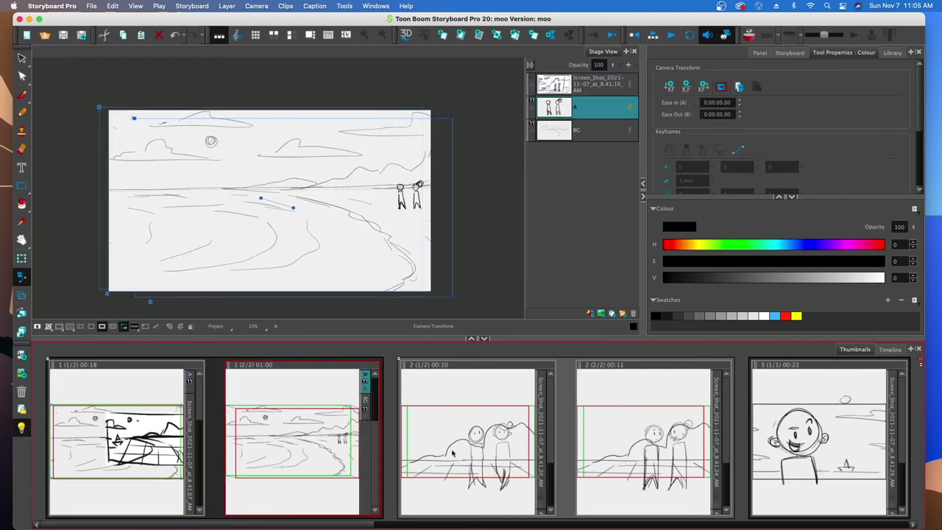
{"action": "left_click", "coordinate": [461, 452]}
{"action": "left_click", "coordinate": [596, 472]}
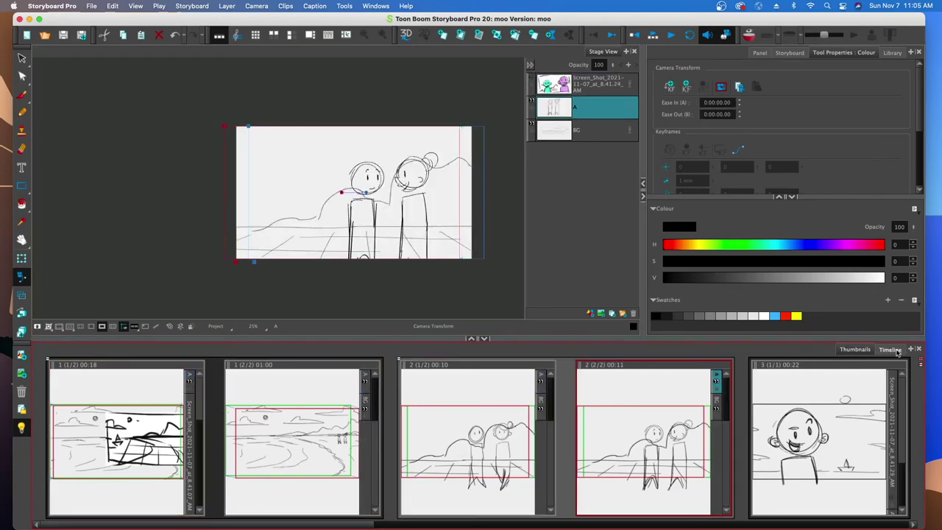
{"action": "left_click", "coordinate": [889, 350]}
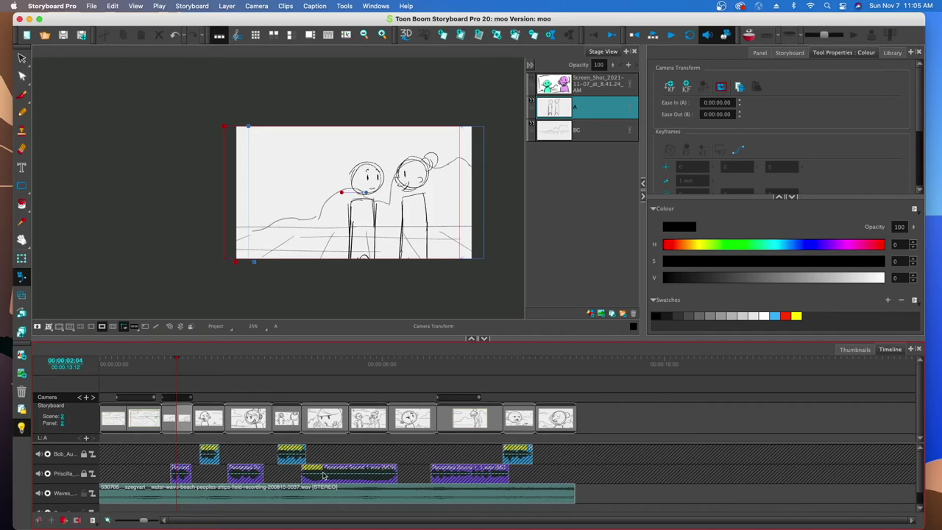
Play the animatic from scene 2 and review the dialogue and shot notes of the panels in scenes 4 and 7.
{"action": "left_click", "coordinate": [147, 422]}
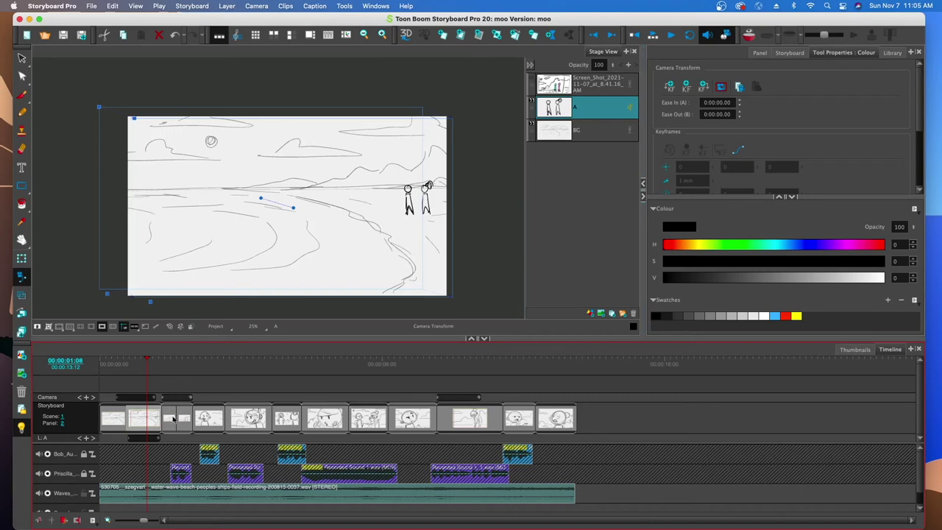
{"action": "left_click", "coordinate": [173, 423]}
{"action": "key", "text": "space"}
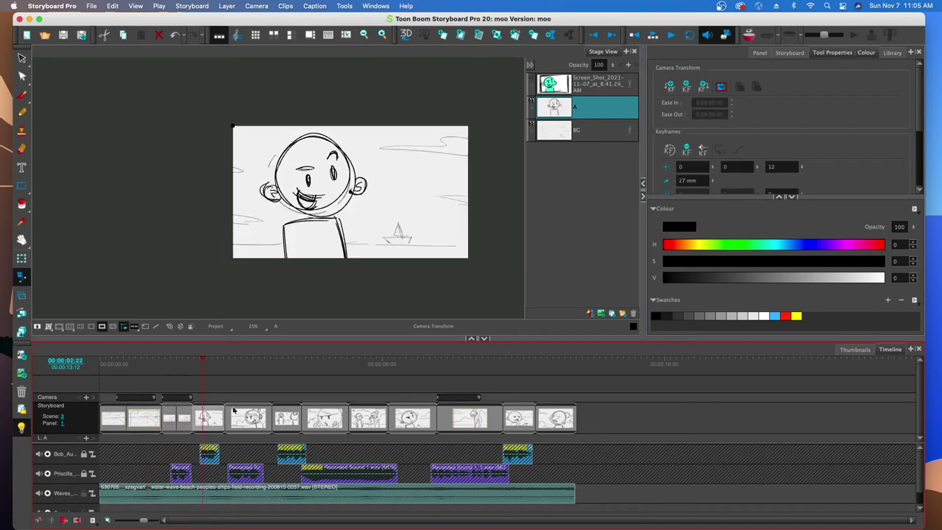
{"action": "left_click", "coordinate": [759, 53]}
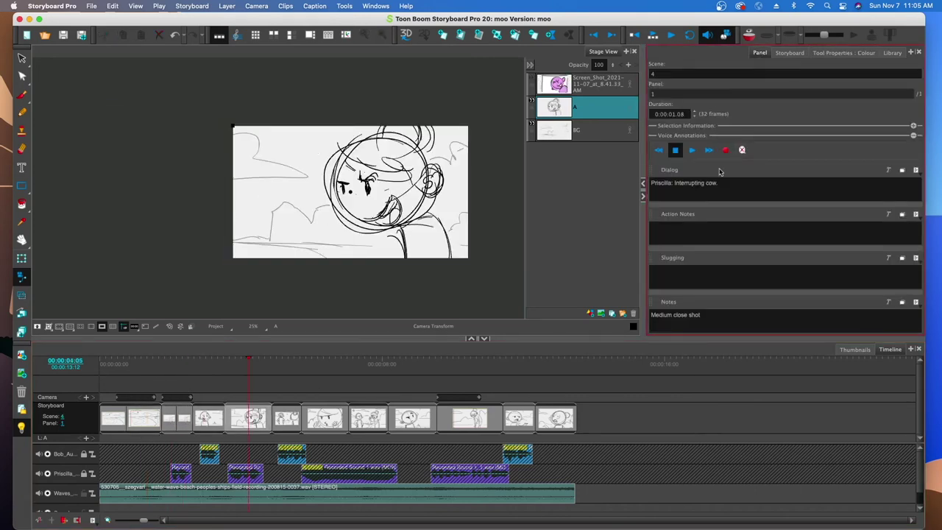
{"action": "left_click", "coordinate": [360, 433]}
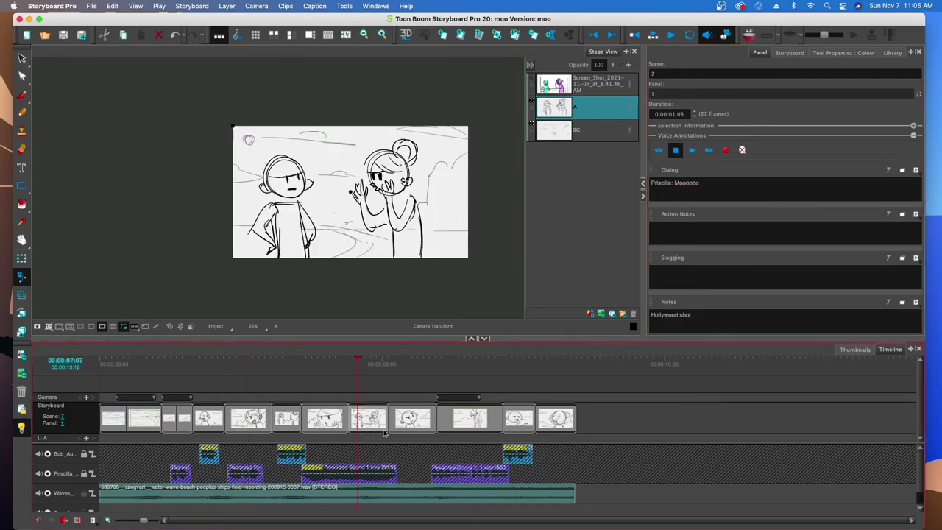
Review the panels and notes of scenes 8 to 11 and save the storyboard project.
{"action": "left_click", "coordinate": [414, 435]}
{"action": "left_click", "coordinate": [450, 423]}
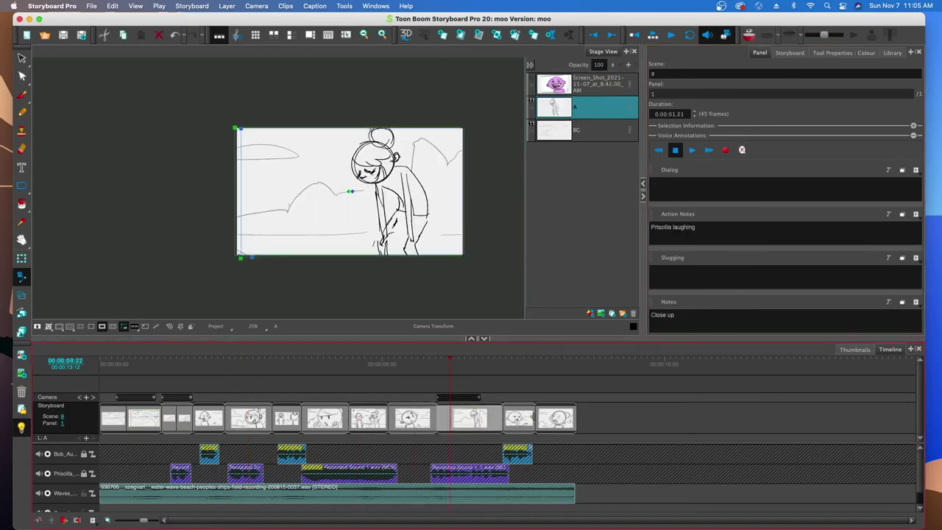
{"action": "left_click", "coordinate": [517, 419]}
{"action": "left_click", "coordinate": [548, 418]}
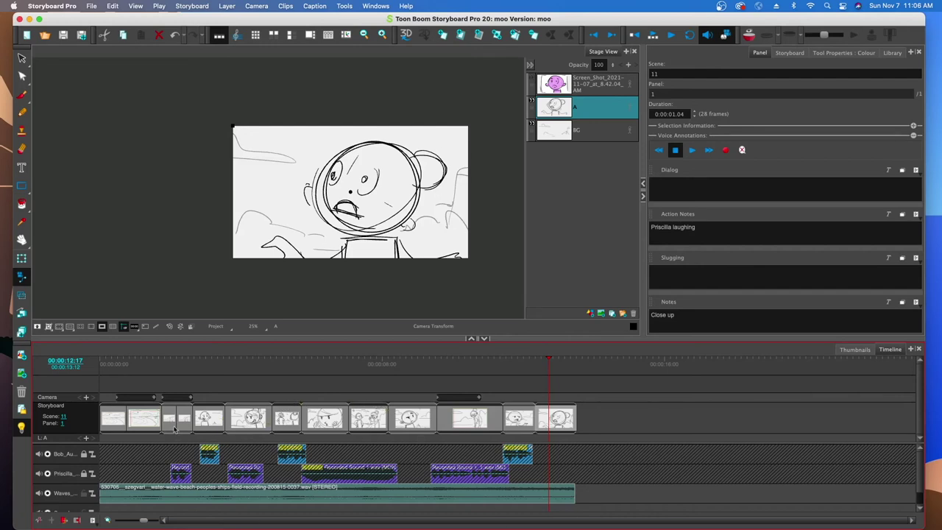
{"action": "left_click", "coordinate": [63, 34]}
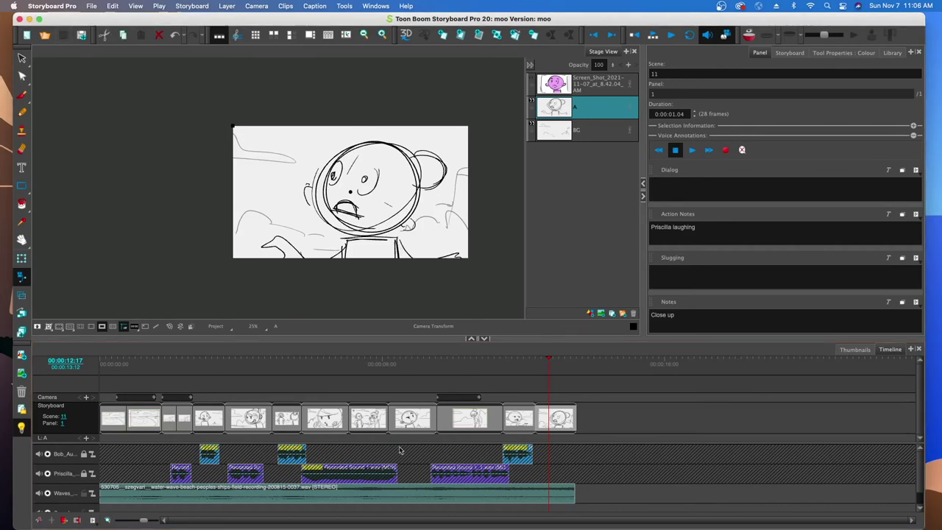
Set up an export to Harmony with the scene name pattern knock-knock.
{"action": "left_click", "coordinate": [92, 6]}
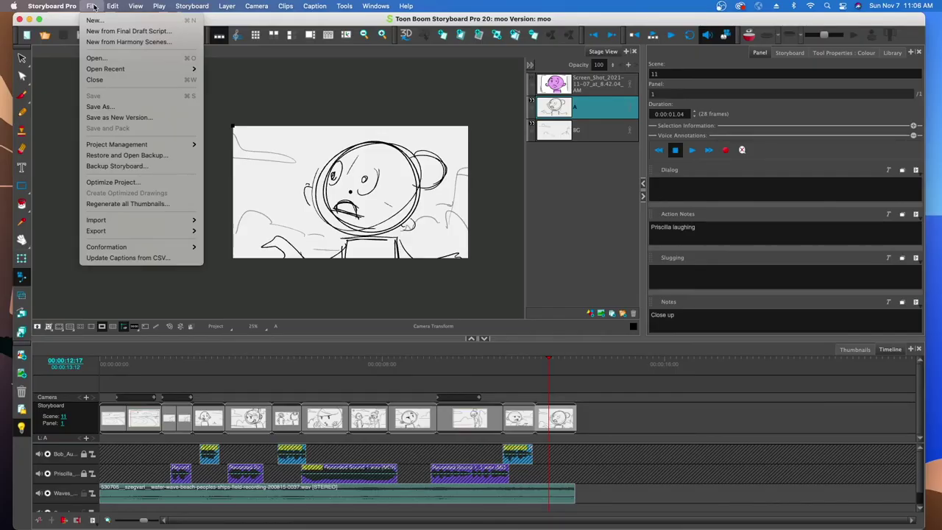
{"action": "mouse_move", "coordinate": [114, 233]}
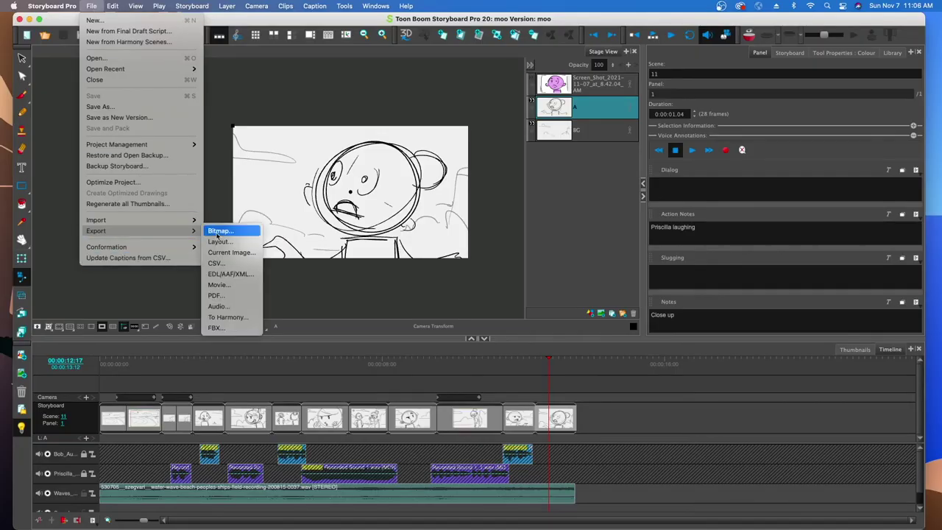
{"action": "left_click", "coordinate": [224, 317]}
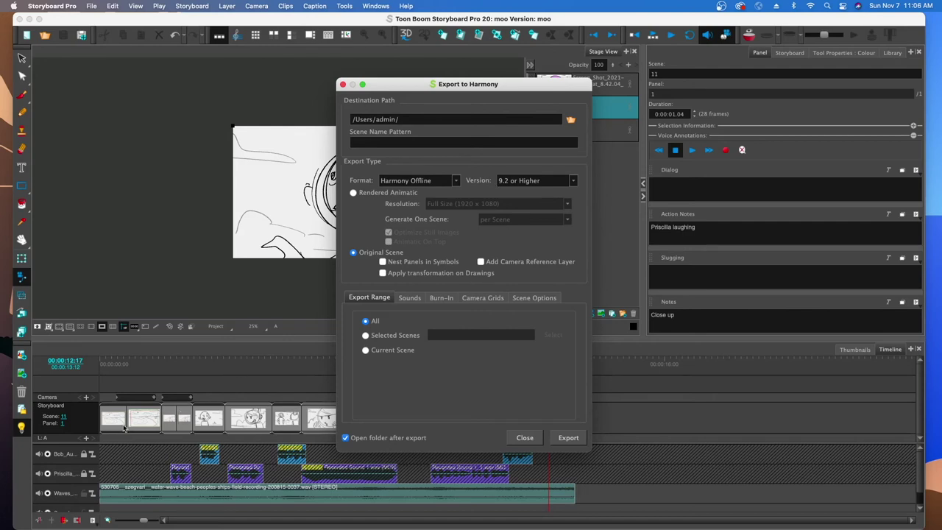
{"action": "left_click_drag", "start_coordinate": [450, 84], "coordinate": [709, 102]}
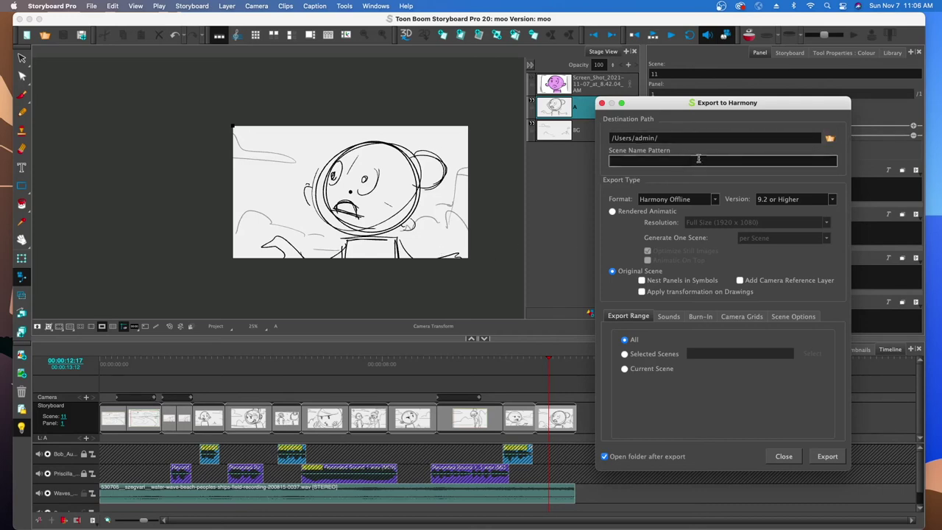
{"action": "left_click", "coordinate": [675, 162]}
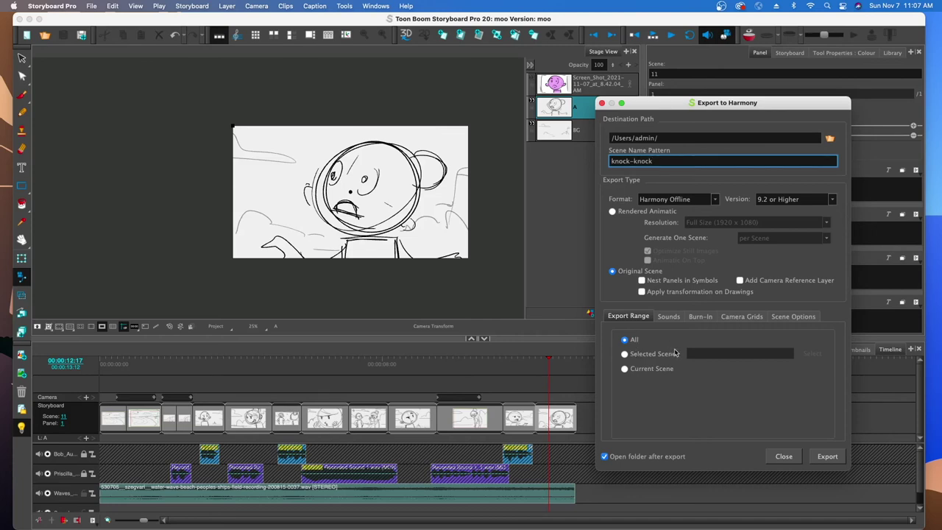
Limit the Harmony export range to scenes 1, 2 and 3 and export them.
{"action": "left_click", "coordinate": [624, 354]}
{"action": "left_click", "coordinate": [709, 357]}
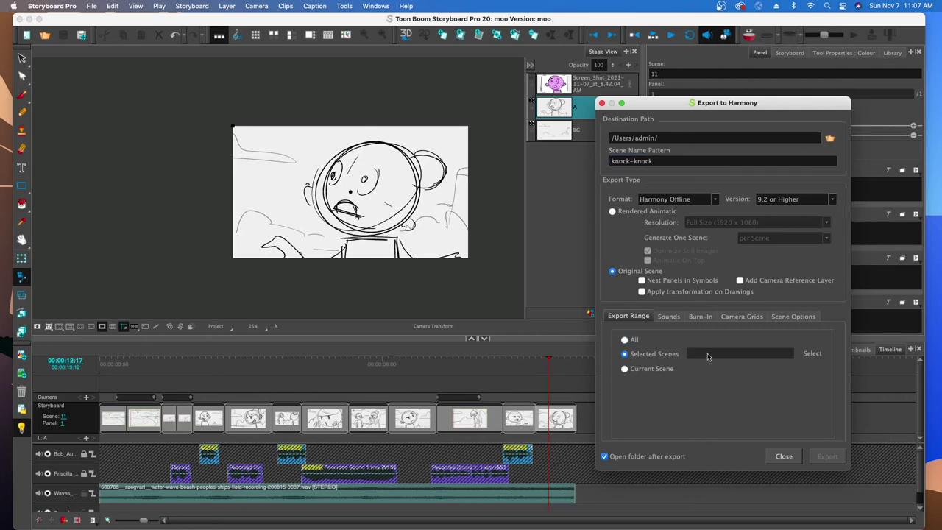
{"action": "left_click", "coordinate": [812, 354]}
{"action": "left_click", "coordinate": [702, 248]}
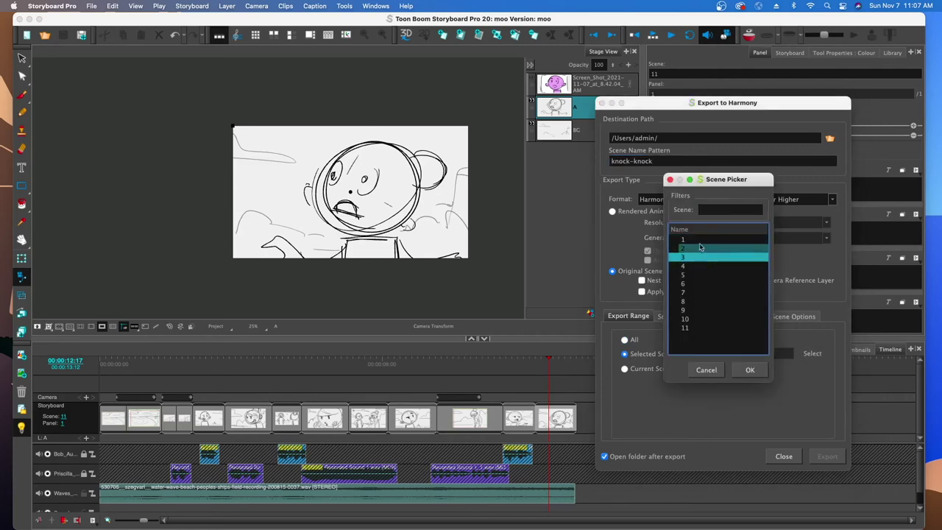
{"action": "left_click", "coordinate": [701, 242]}
{"action": "left_click", "coordinate": [701, 257], "text": "shift"}
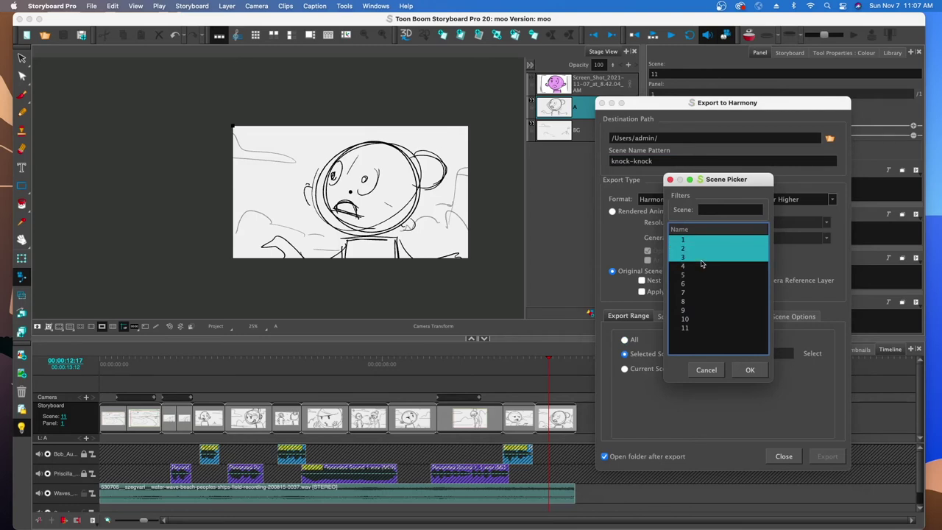
{"action": "left_click", "coordinate": [748, 370]}
{"action": "left_click", "coordinate": [835, 456]}
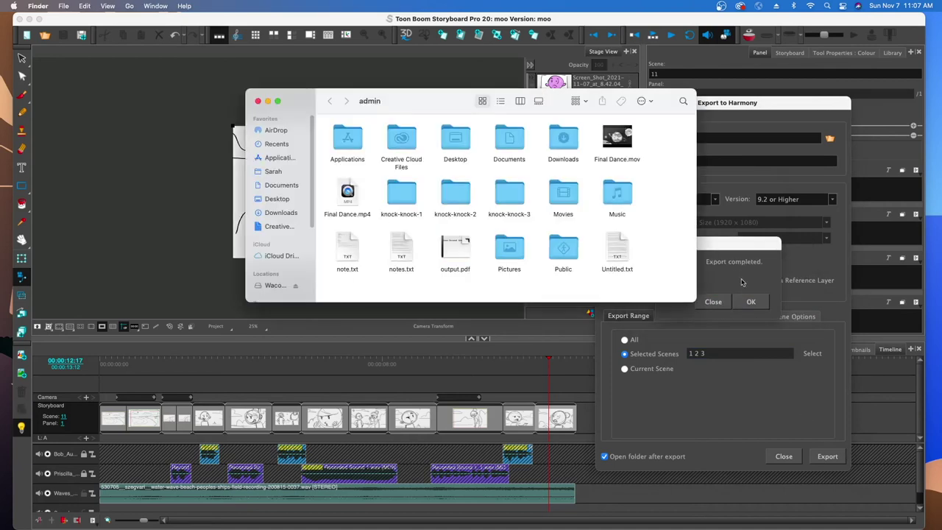
{"action": "left_click", "coordinate": [750, 303]}
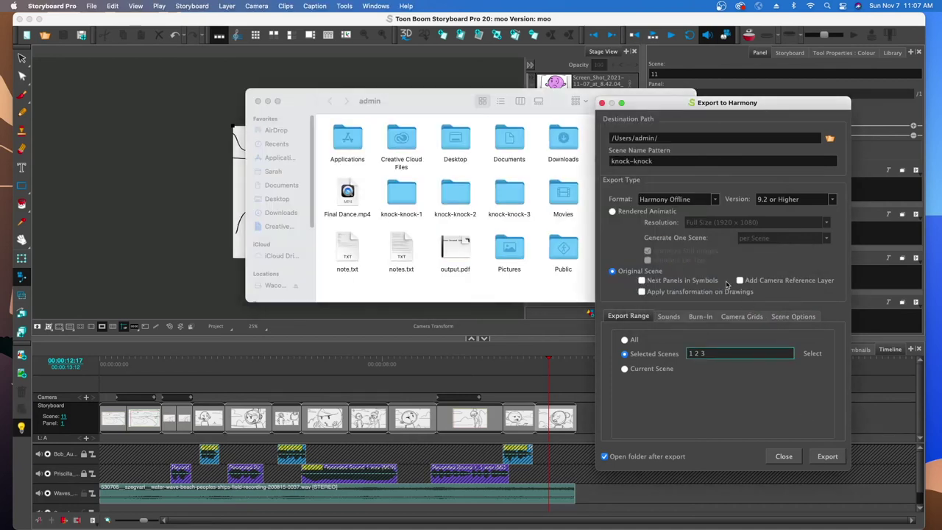
Inspect the exported knock-knock-1, knock-knock-2 and knock-knock-3 folders for their Harmony scene files and close the file window.
{"action": "left_click_drag", "start_coordinate": [417, 110], "coordinate": [390, 74]}
{"action": "double_click", "coordinate": [372, 158]}
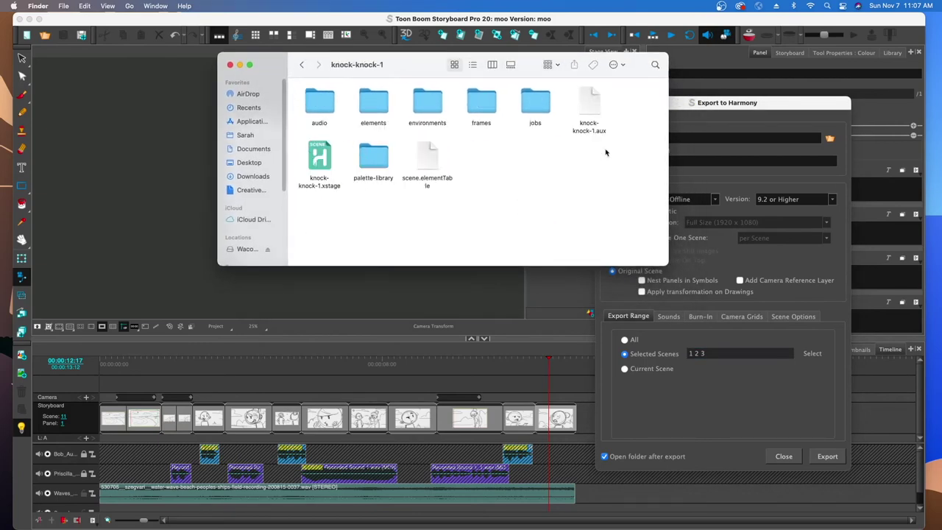
{"action": "left_click", "coordinate": [317, 160]}
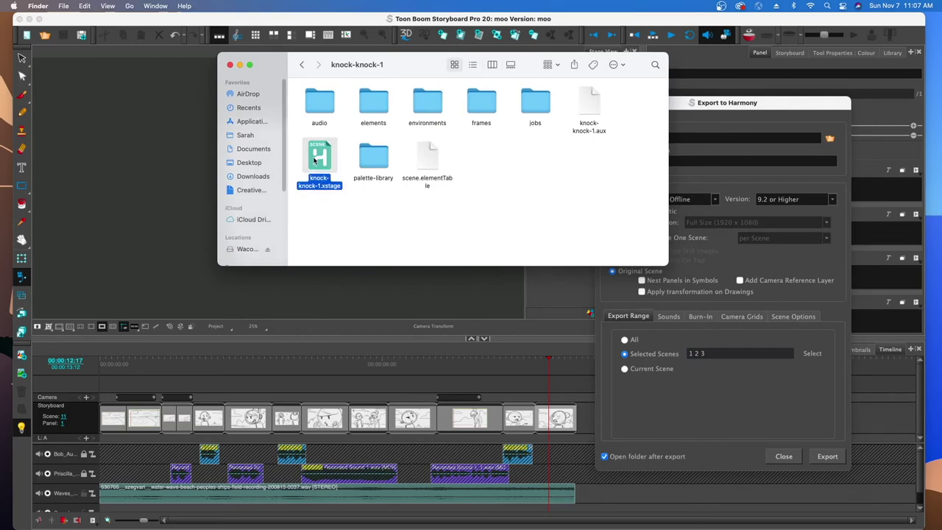
{"action": "left_click", "coordinate": [302, 65]}
{"action": "double_click", "coordinate": [438, 160]}
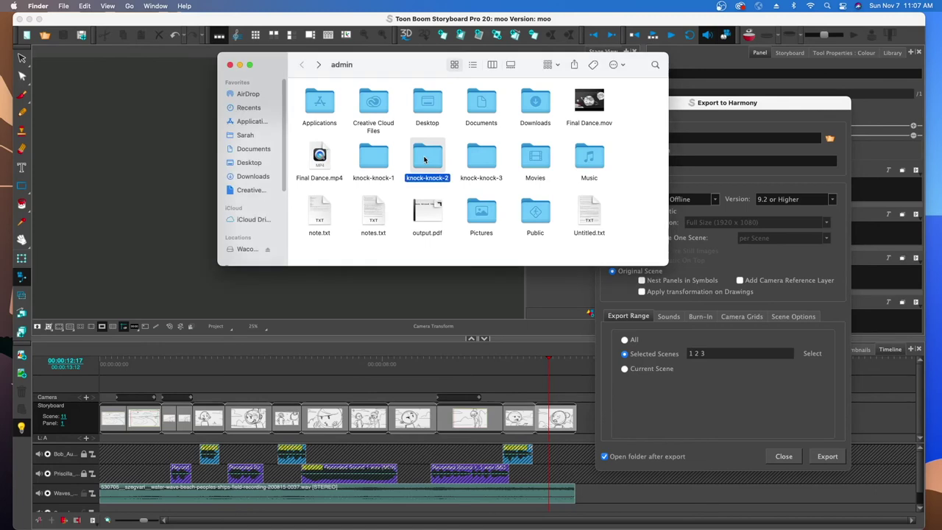
{"action": "left_click", "coordinate": [303, 66]}
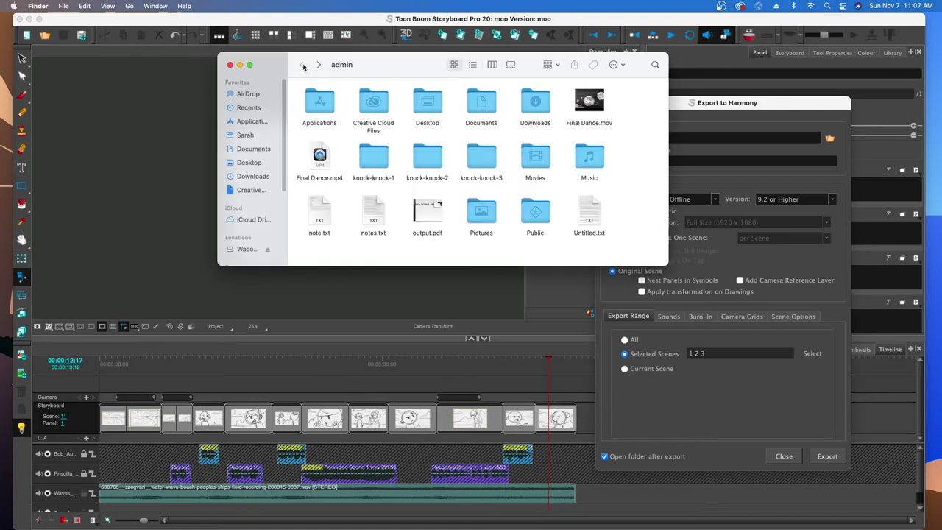
{"action": "double_click", "coordinate": [480, 157]}
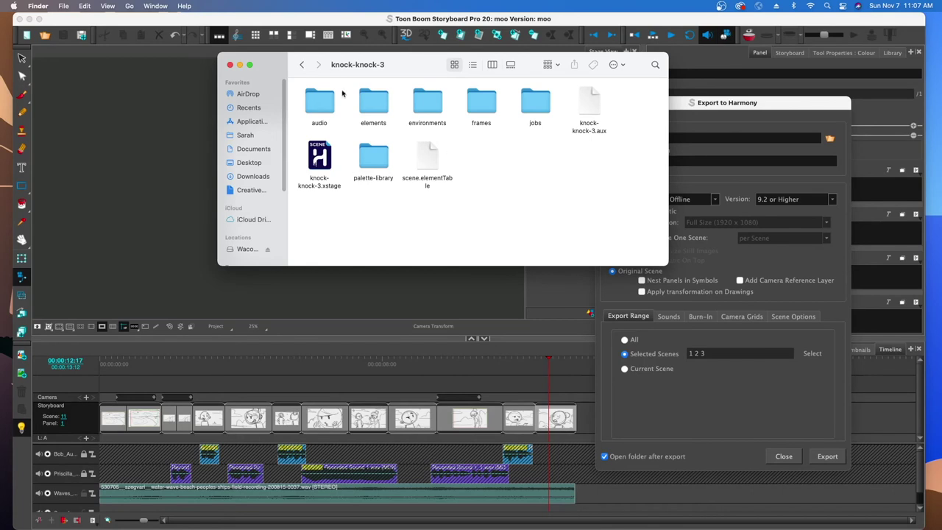
{"action": "left_click", "coordinate": [229, 65]}
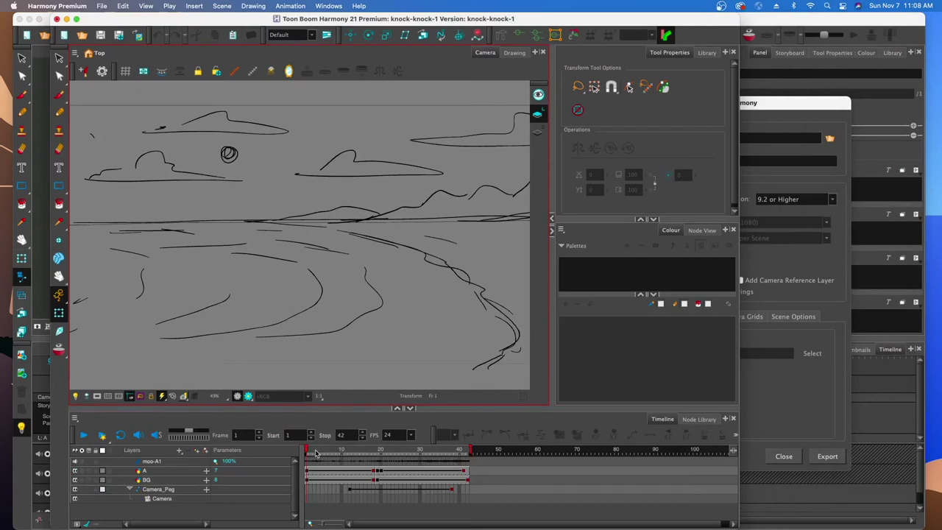
Try shifting the first Camera_Peg keyframe earlier in Harmony's knock-knock-1 scene, then close Harmony and the storyboard's Harmony export dialog.
{"action": "mouse_move", "coordinate": [307, 451]}
{"action": "left_mouse_down"}
{"action": "mouse_move", "coordinate": [490, 458]}
{"action": "mouse_move", "coordinate": [291, 456]}
{"action": "left_mouse_up"}
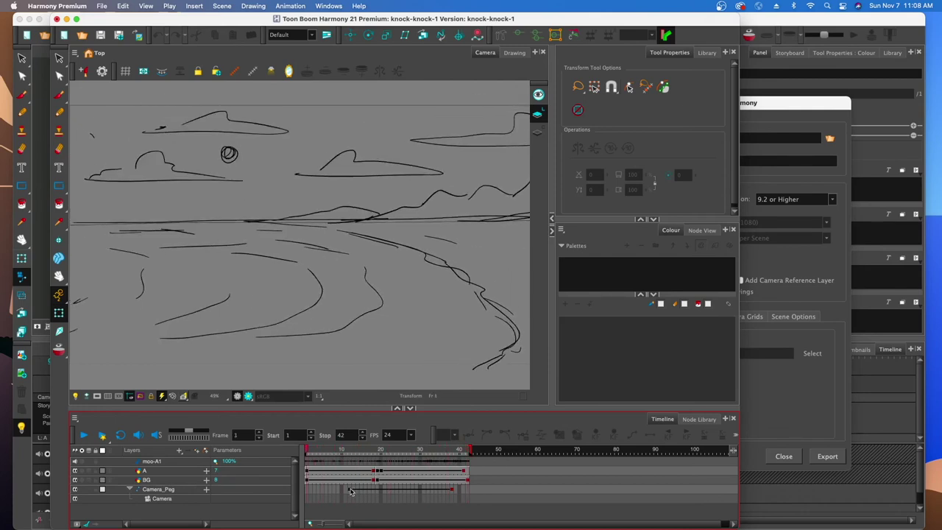
{"action": "left_click", "coordinate": [351, 491]}
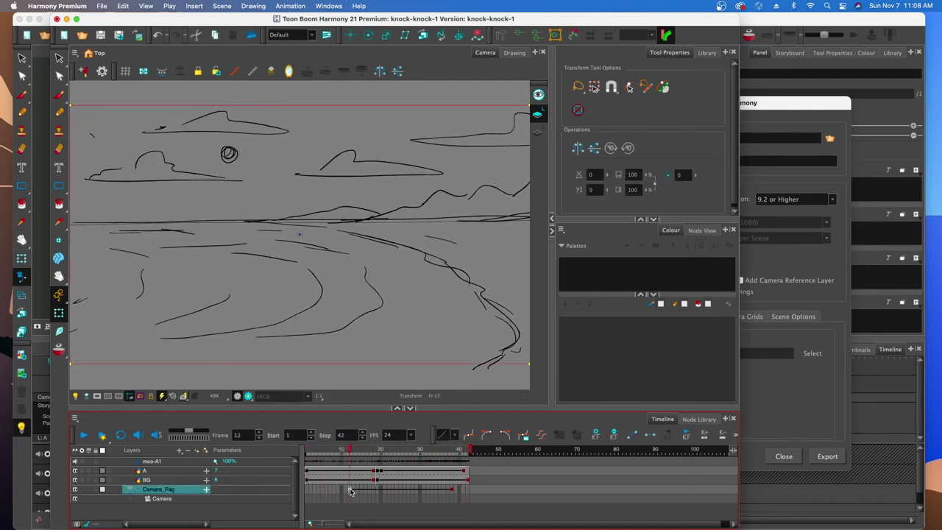
{"action": "left_click", "coordinate": [326, 489]}
{"action": "left_click_drag", "start_coordinate": [329, 451], "coordinate": [271, 453]}
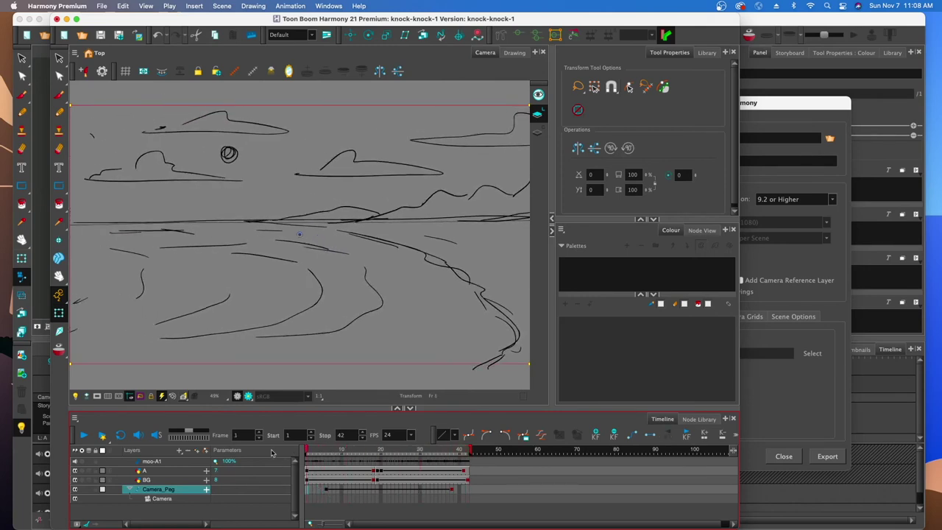
{"action": "left_click", "coordinate": [58, 18]}
{"action": "left_click", "coordinate": [373, 289]}
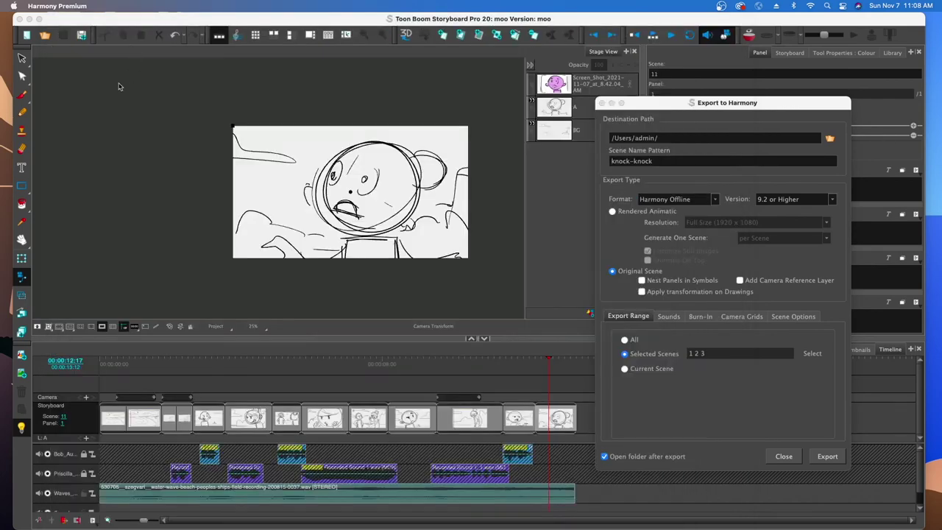
{"action": "left_click", "coordinate": [784, 456]}
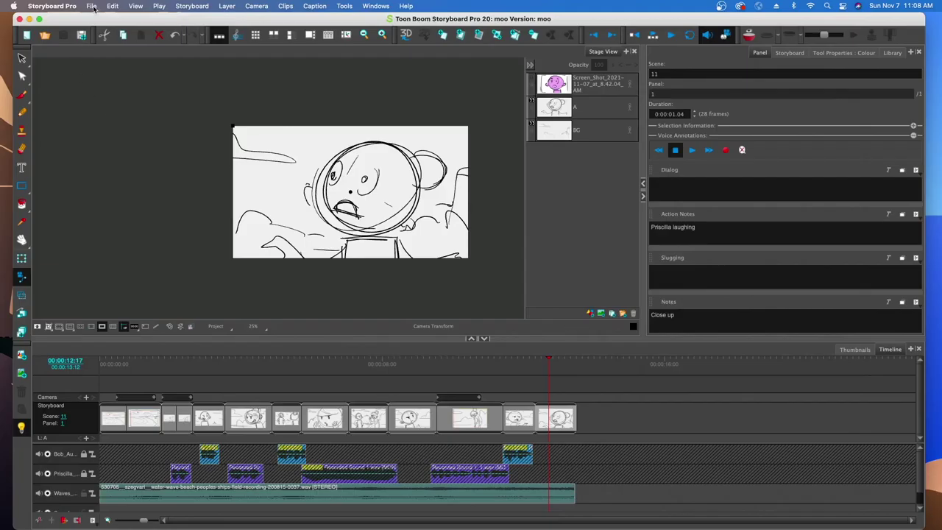
Start a PDF export of the storyboard using the 3 Panels Horizontal layout.
{"action": "left_click", "coordinate": [91, 6]}
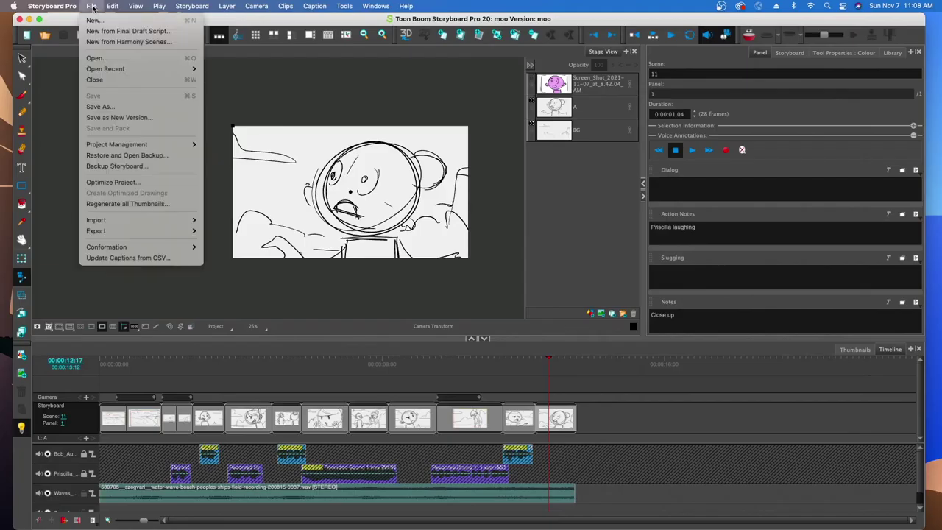
{"action": "mouse_move", "coordinate": [143, 229]}
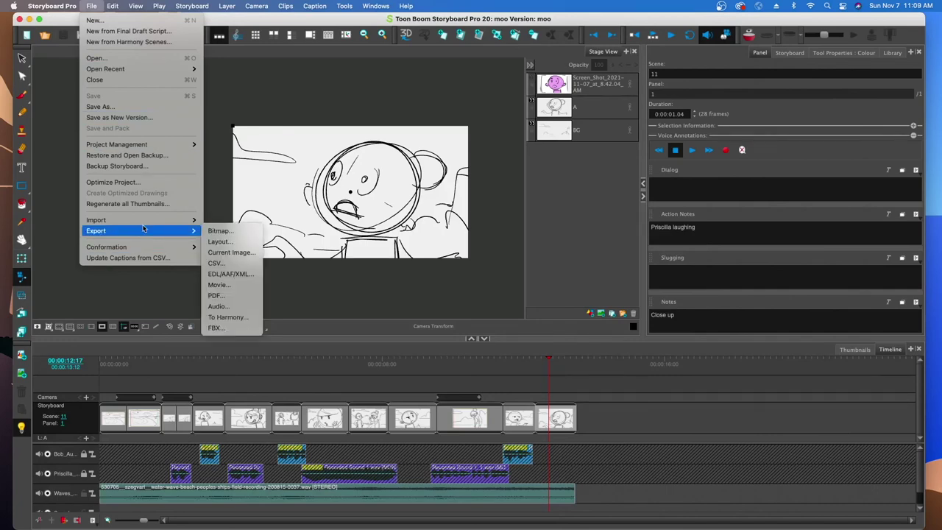
{"action": "left_click", "coordinate": [228, 295]}
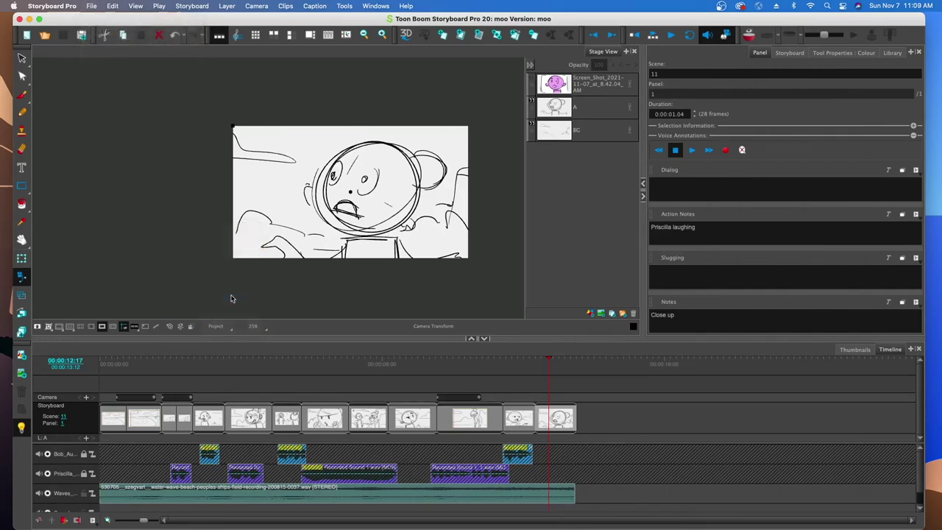
{"action": "scroll", "coordinate": [398, 196], "scroll_direction": "down", "scroll_amount": 2}
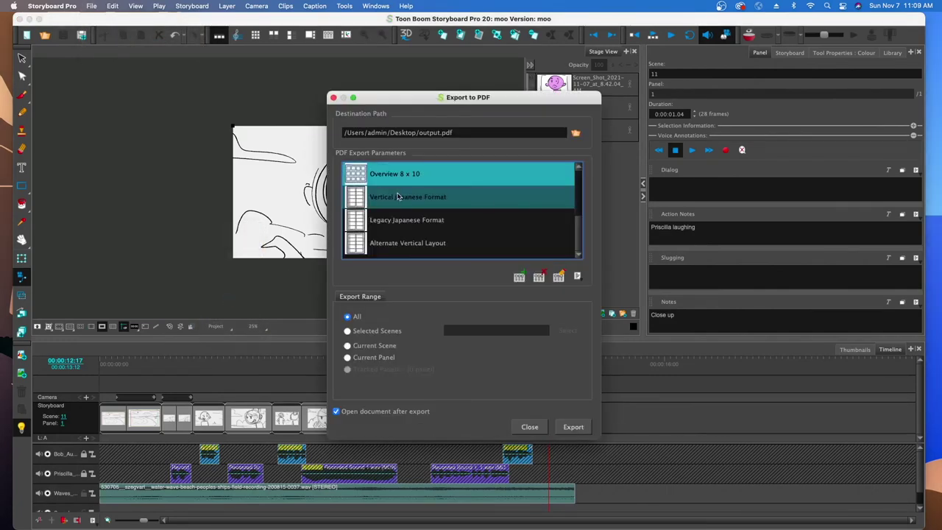
{"action": "scroll", "coordinate": [397, 196], "scroll_direction": "up", "scroll_amount": 2}
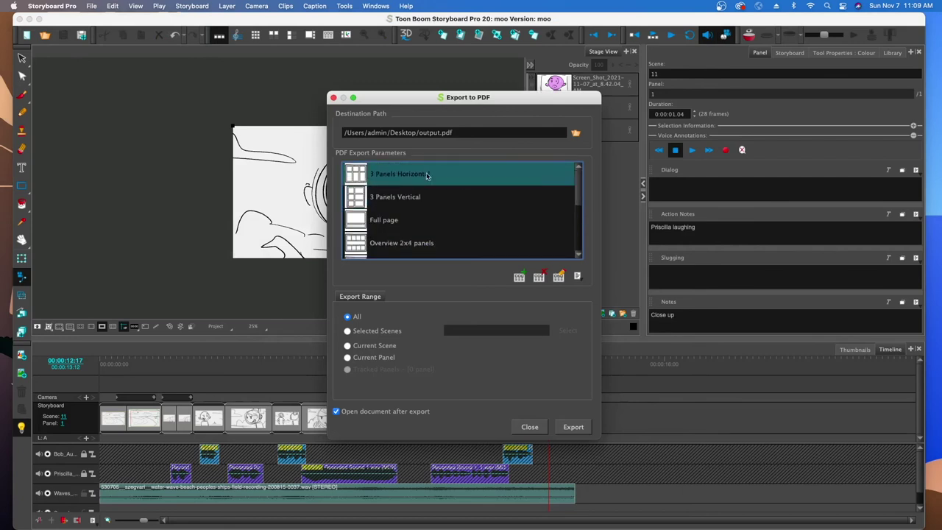
{"action": "left_click", "coordinate": [392, 176]}
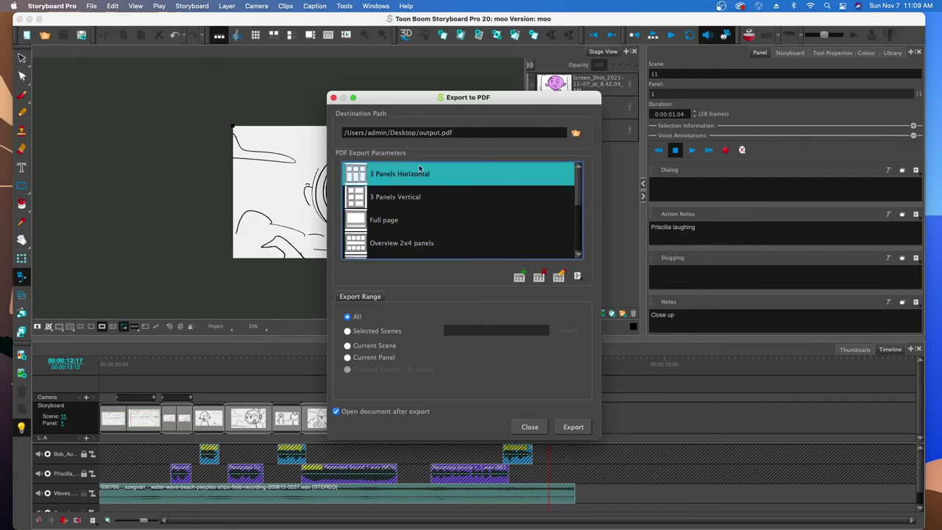
Name the PDF knockknock-board.pdf on the Desktop, export all panels and close the export dialog.
{"action": "double_click", "coordinate": [434, 132]}
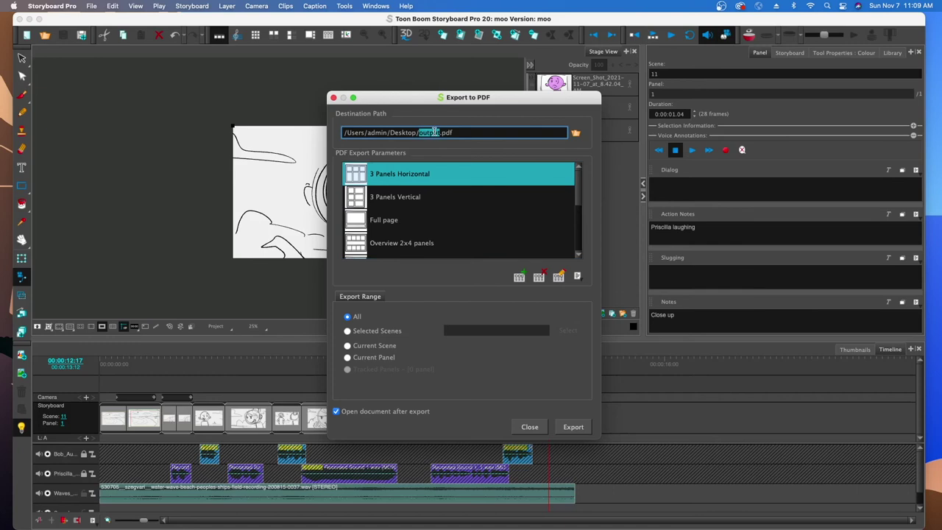
{"action": "type", "text": "knockknock-bard"}
{"action": "key", "text": "Left"}
{"action": "key", "text": "Left"}
{"action": "key", "text": "Left"}
{"action": "type", "text": "o"}
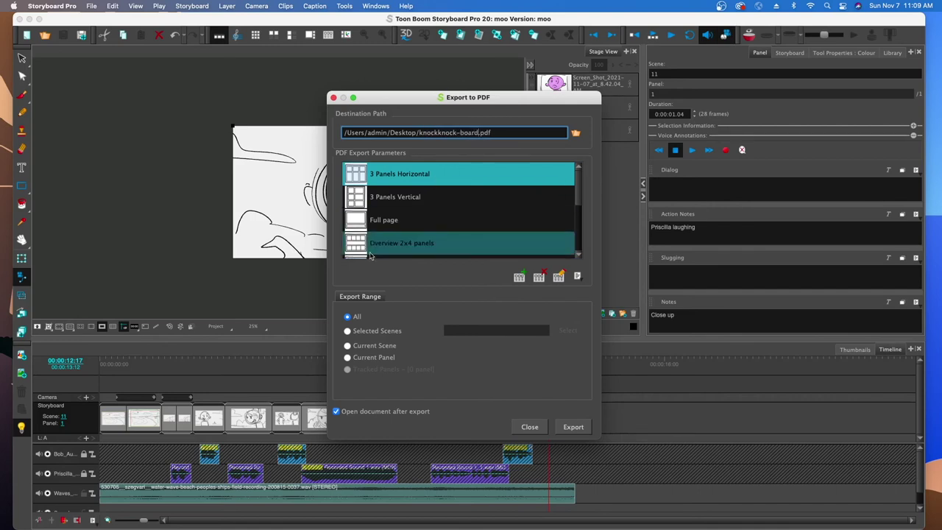
{"action": "left_click", "coordinate": [574, 427]}
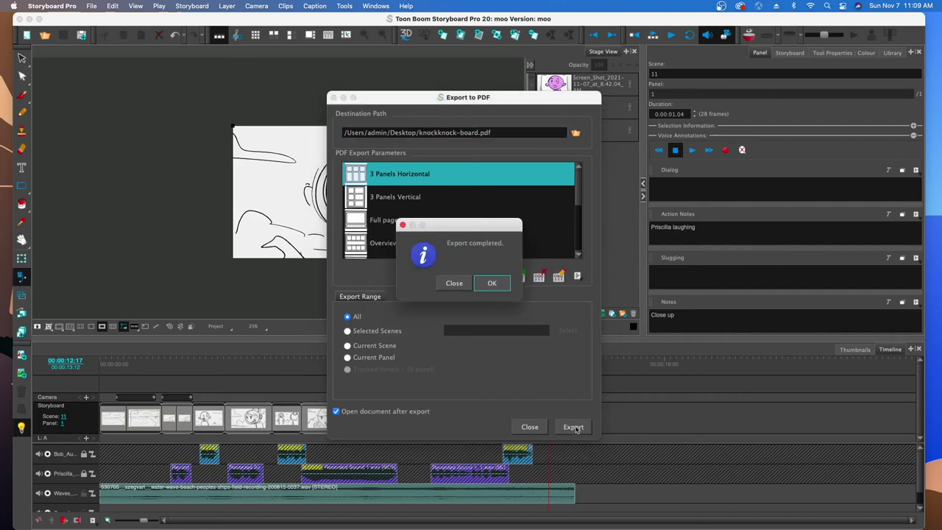
{"action": "left_click", "coordinate": [480, 284]}
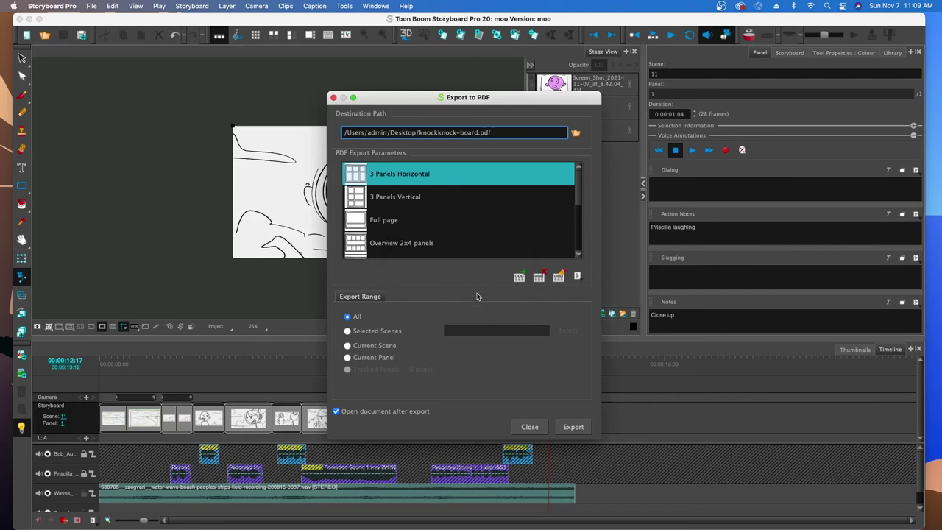
{"action": "left_click", "coordinate": [528, 432]}
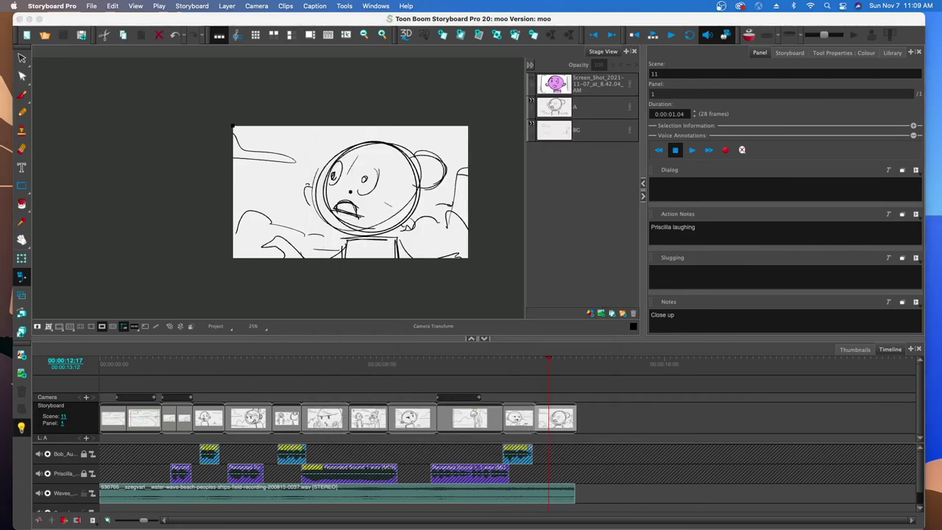
Switch to Acrobat, review the pages of knockknock-board.pdf from the title page to the last scene and close the document.
{"action": "key", "text": "super+Tab"}
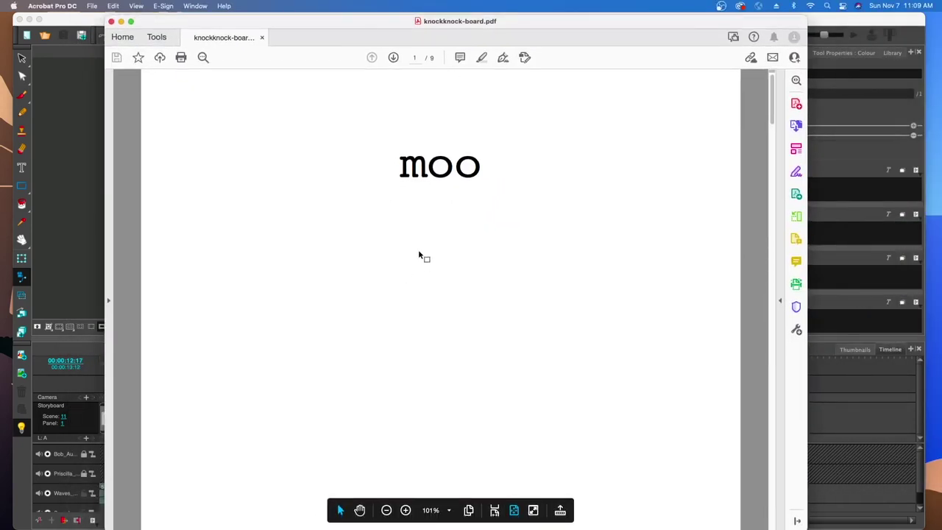
{"action": "scroll", "coordinate": [417, 250], "scroll_direction": "down", "scroll_amount": 1}
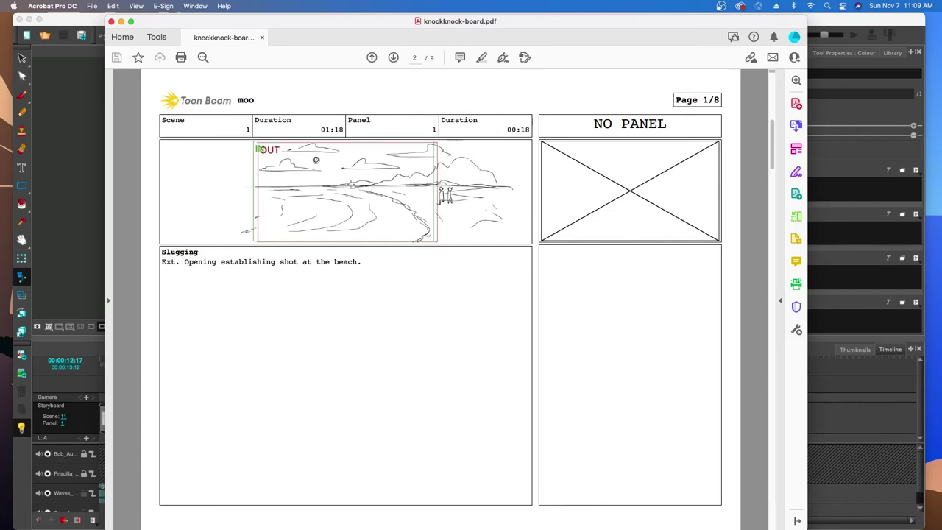
{"action": "scroll", "coordinate": [315, 160], "scroll_direction": "down", "scroll_amount": 8}
{"action": "scroll", "coordinate": [294, 221], "scroll_direction": "up", "scroll_amount": 2}
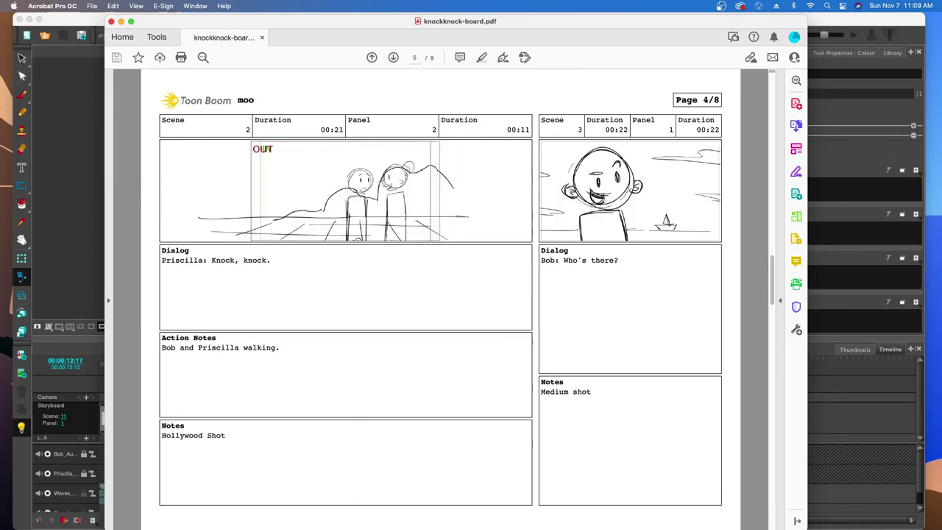
{"action": "scroll", "coordinate": [280, 259], "scroll_direction": "down", "scroll_amount": 2}
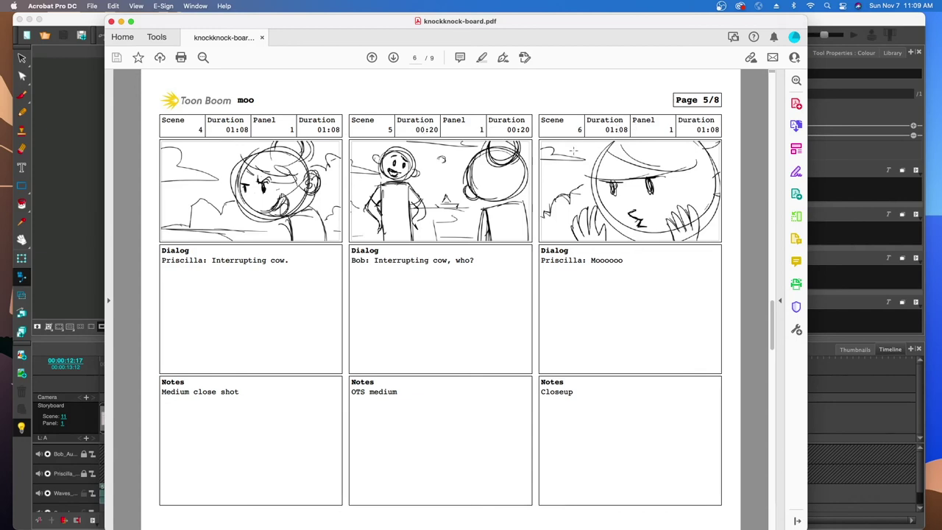
{"action": "scroll", "coordinate": [475, 273], "scroll_direction": "down", "scroll_amount": 1}
{"action": "scroll", "coordinate": [474, 273], "scroll_direction": "down", "scroll_amount": 2}
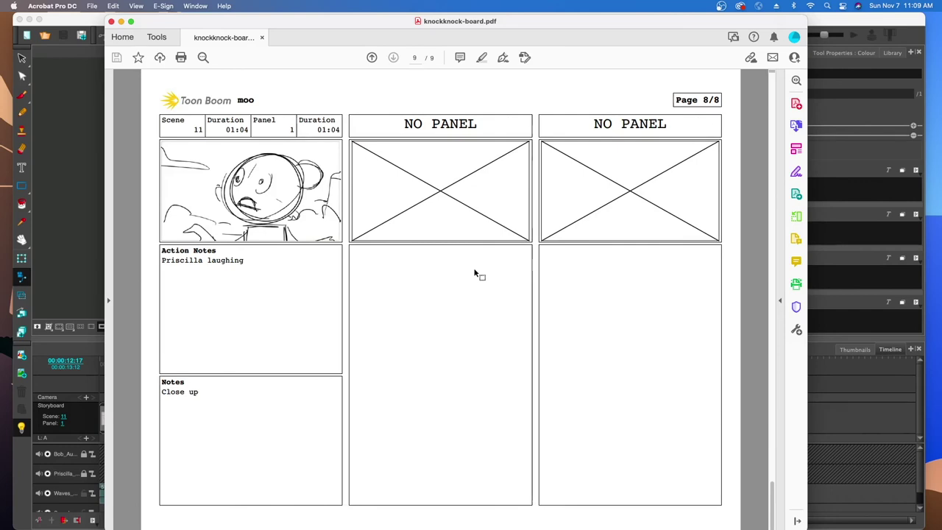
{"action": "scroll", "coordinate": [475, 274], "scroll_direction": "up", "scroll_amount": 1}
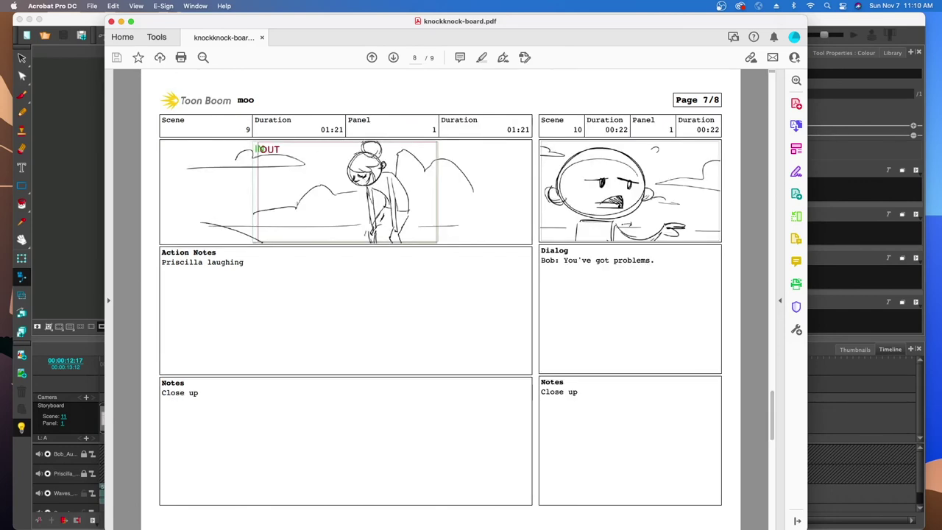
{"action": "left_click", "coordinate": [111, 21]}
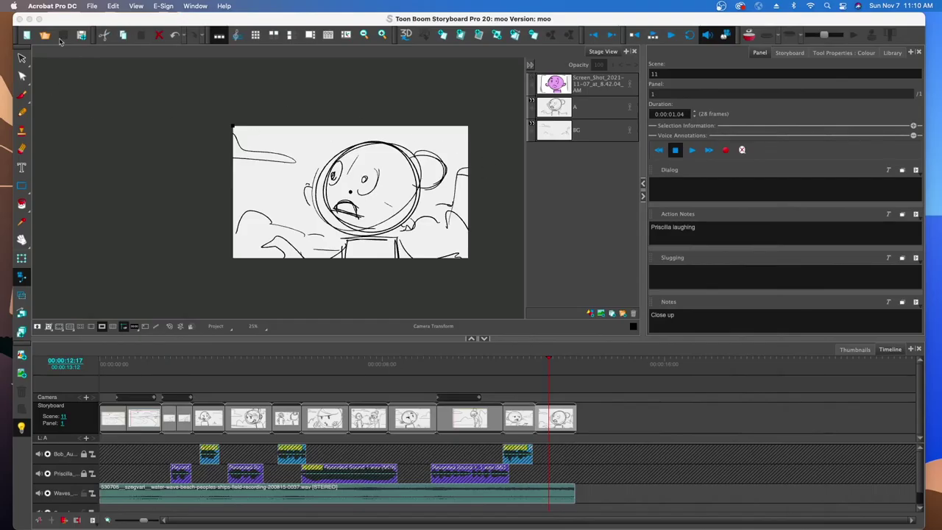
{"action": "left_click", "coordinate": [95, 7]}
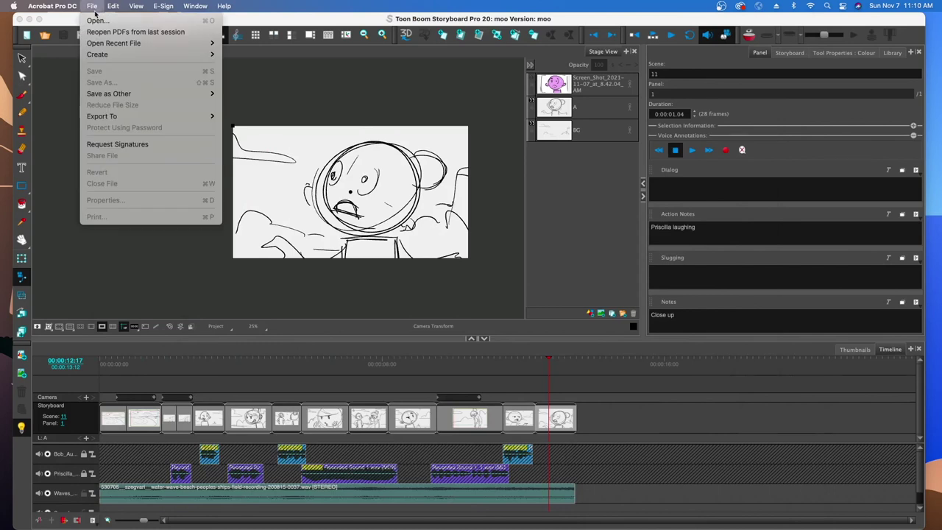
{"action": "mouse_move", "coordinate": [115, 117]}
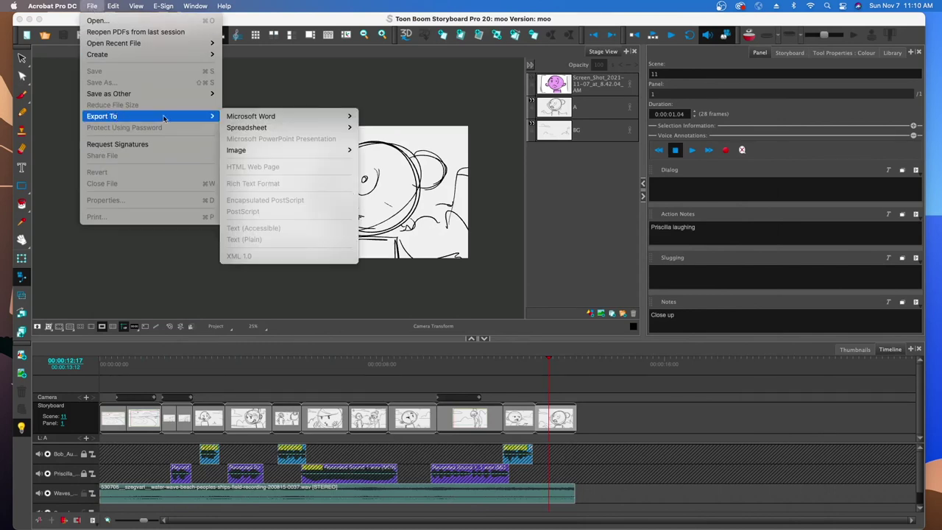
Switch back to Storyboard Pro and start a movie export in the H.264/MPEG-4 (*.mov) format.
{"action": "left_click", "coordinate": [323, 92]}
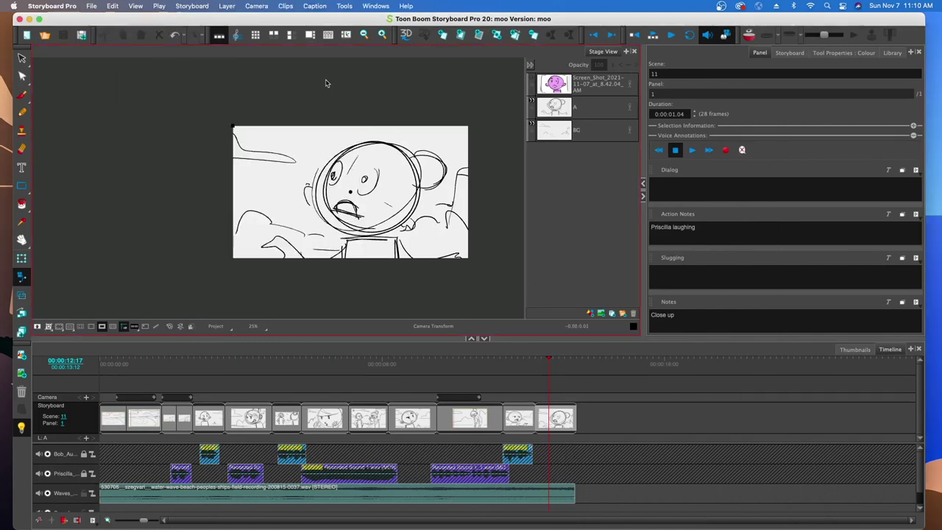
{"action": "left_click", "coordinate": [92, 7]}
{"action": "mouse_move", "coordinate": [130, 232]}
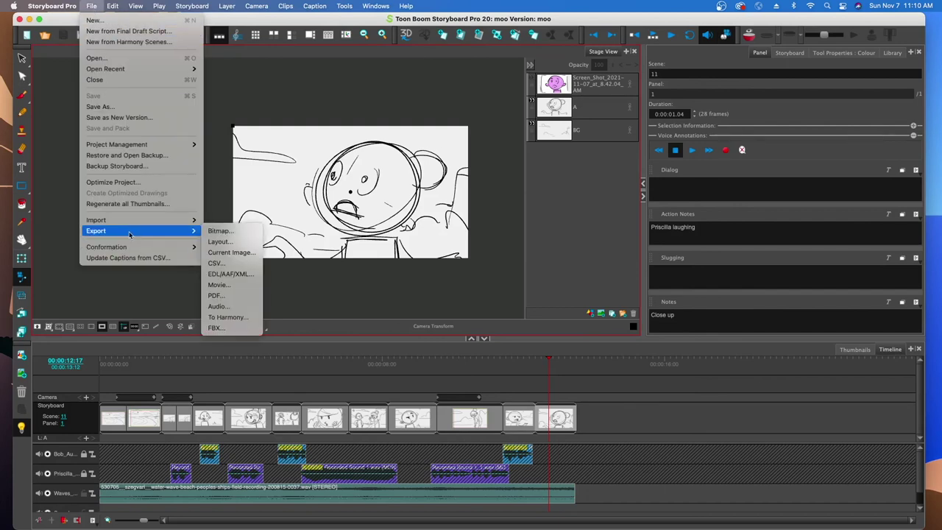
{"action": "left_click", "coordinate": [218, 285]}
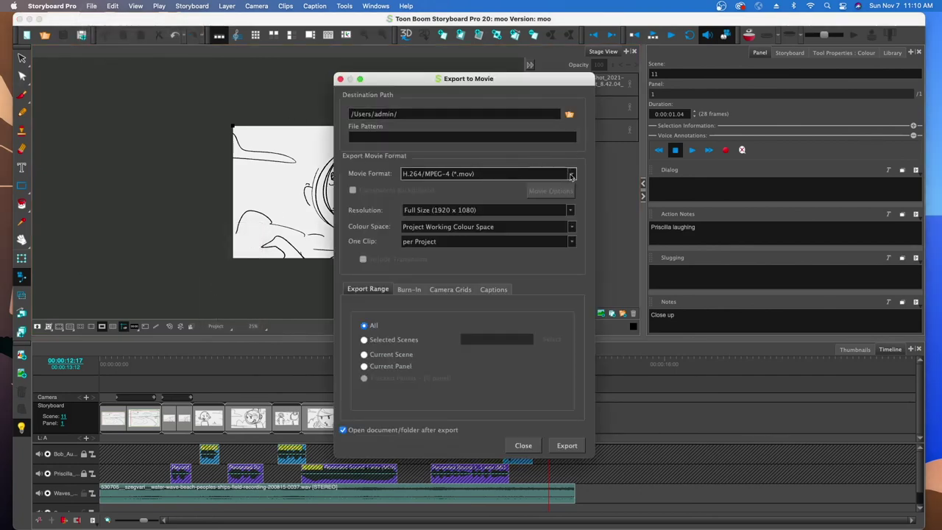
{"action": "left_click", "coordinate": [571, 174]}
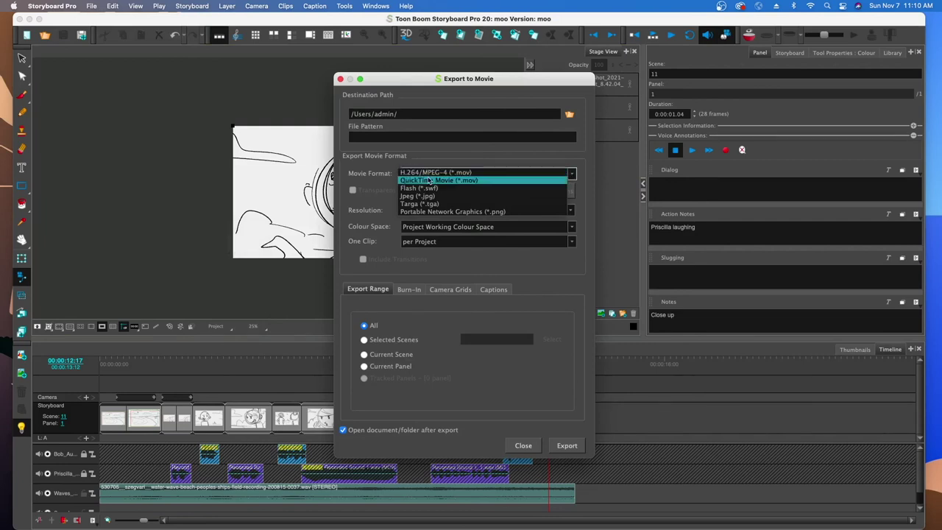
{"action": "left_click", "coordinate": [482, 173]}
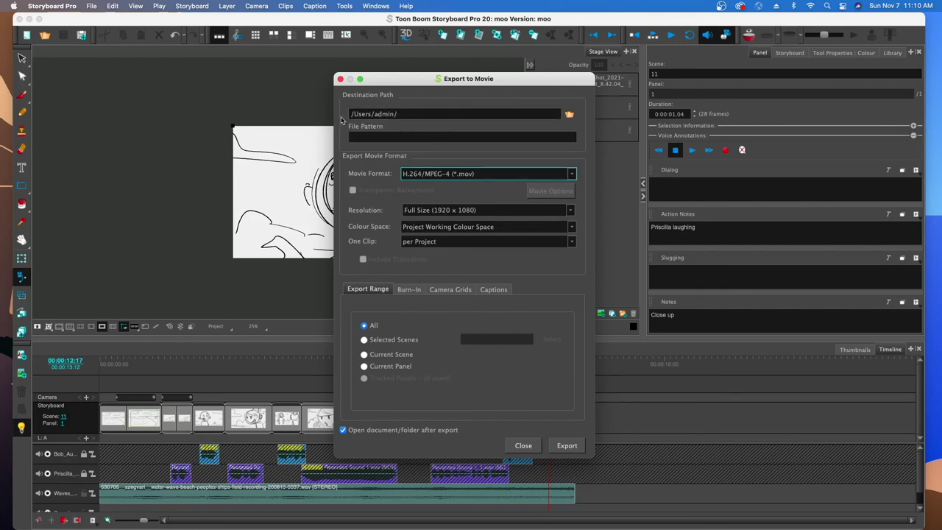
Set the movie's file pattern to knock-knock-animatic and export the whole project at Full Size (1920 x 1080).
{"action": "left_click", "coordinate": [384, 135]}
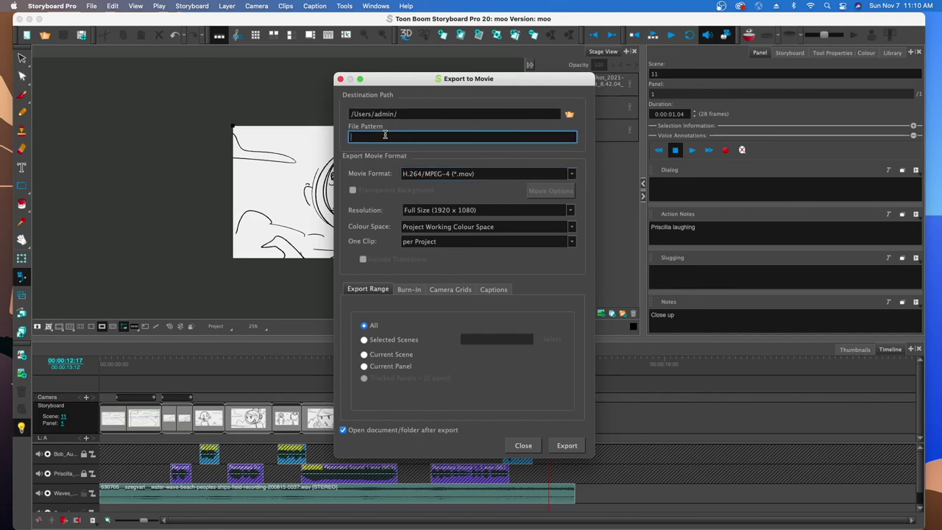
{"action": "type", "text": "knock-knock-anmatic"}
{"action": "left_click", "coordinate": [566, 445]}
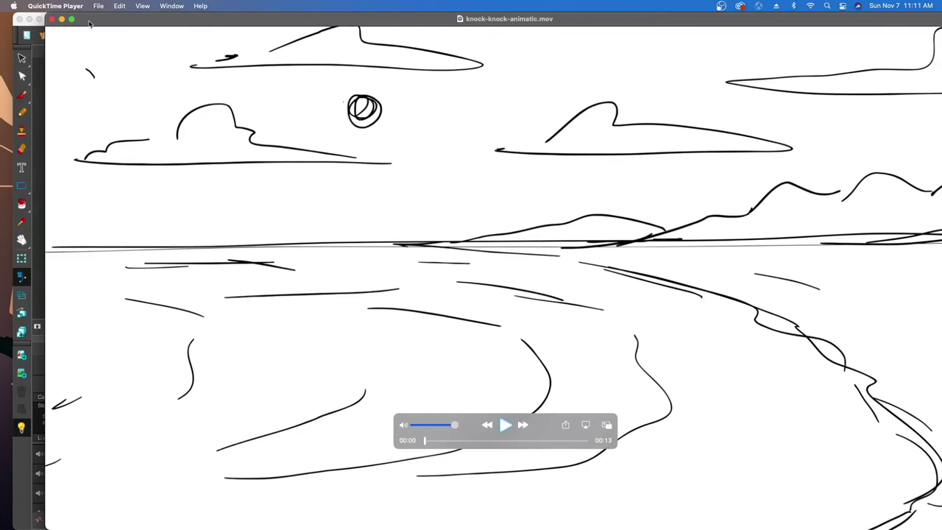
Shrink the QuickTime window, play knock-knock-animatic.mov through, and close the movie and the storyboard's movie export dialogs.
{"action": "left_click_drag", "start_coordinate": [46, 13], "coordinate": [416, 131]}
{"action": "double_click", "coordinate": [651, 234]}
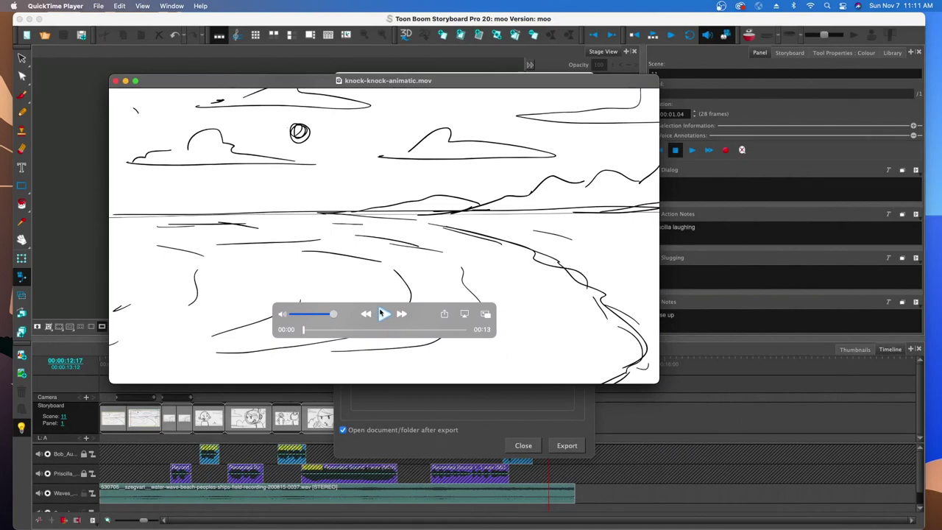
{"action": "left_click", "coordinate": [384, 315]}
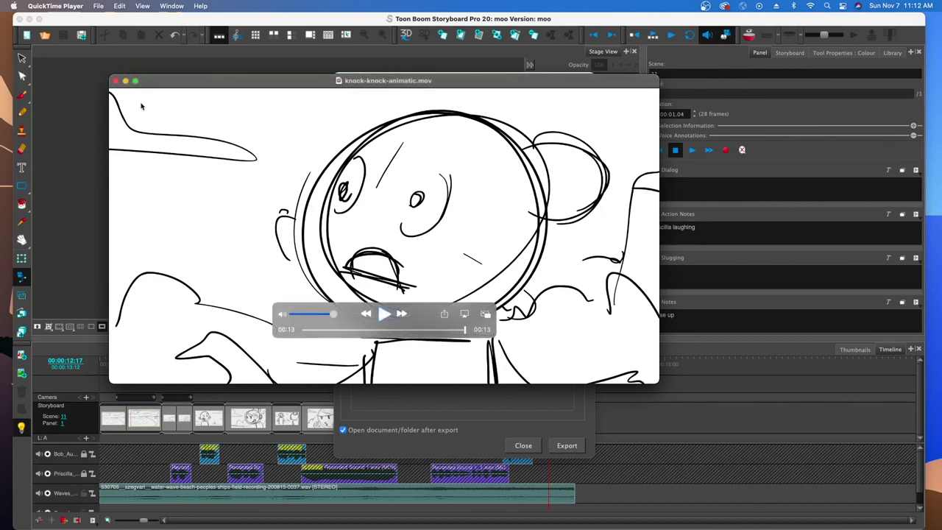
{"action": "left_click", "coordinate": [115, 81]}
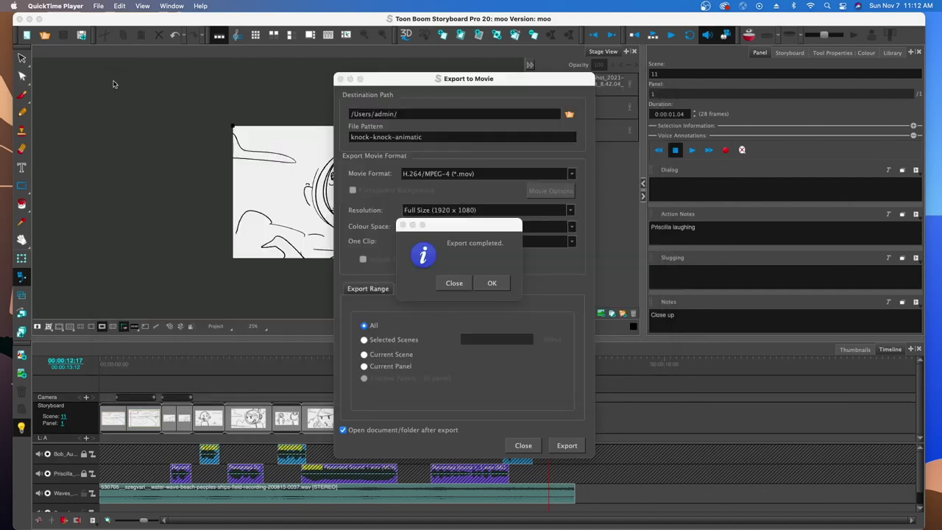
{"action": "left_click", "coordinate": [462, 286]}
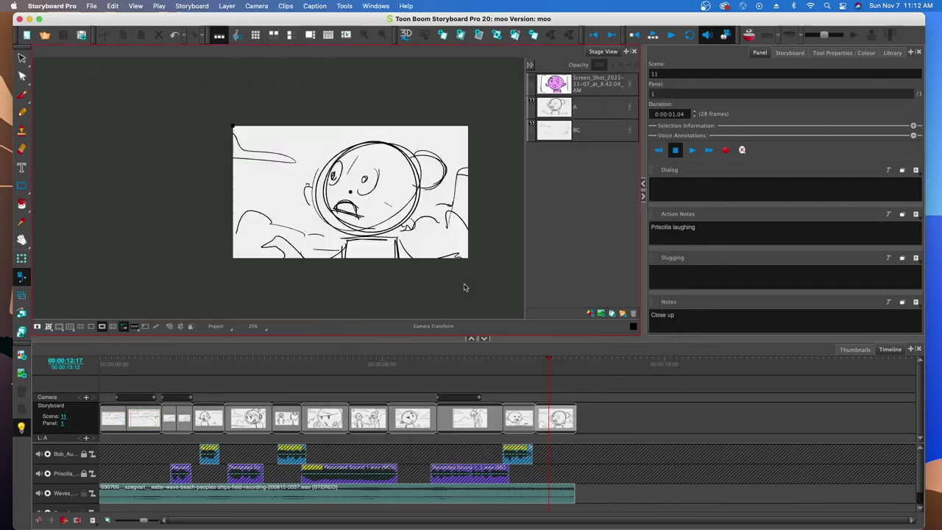